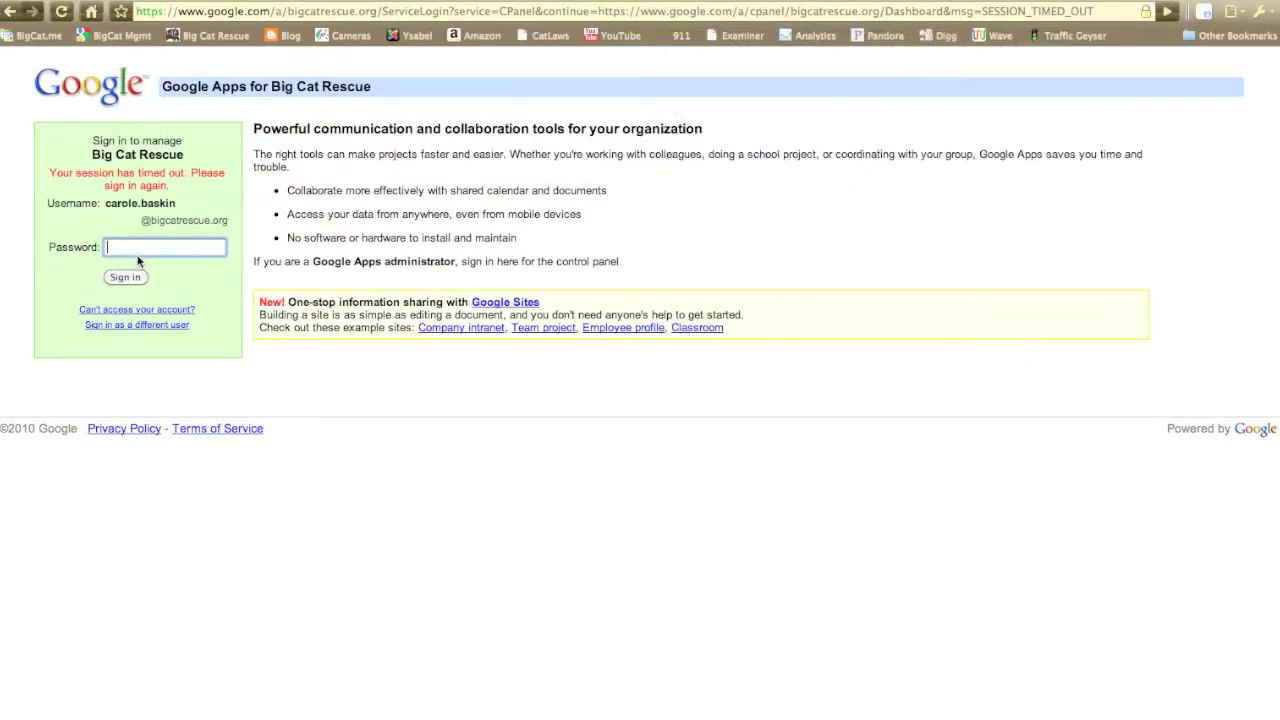
# - Sign back in to the control panel with the administrator password to reach the bigcatrescue.org dashboard
pyautogui.write('••')
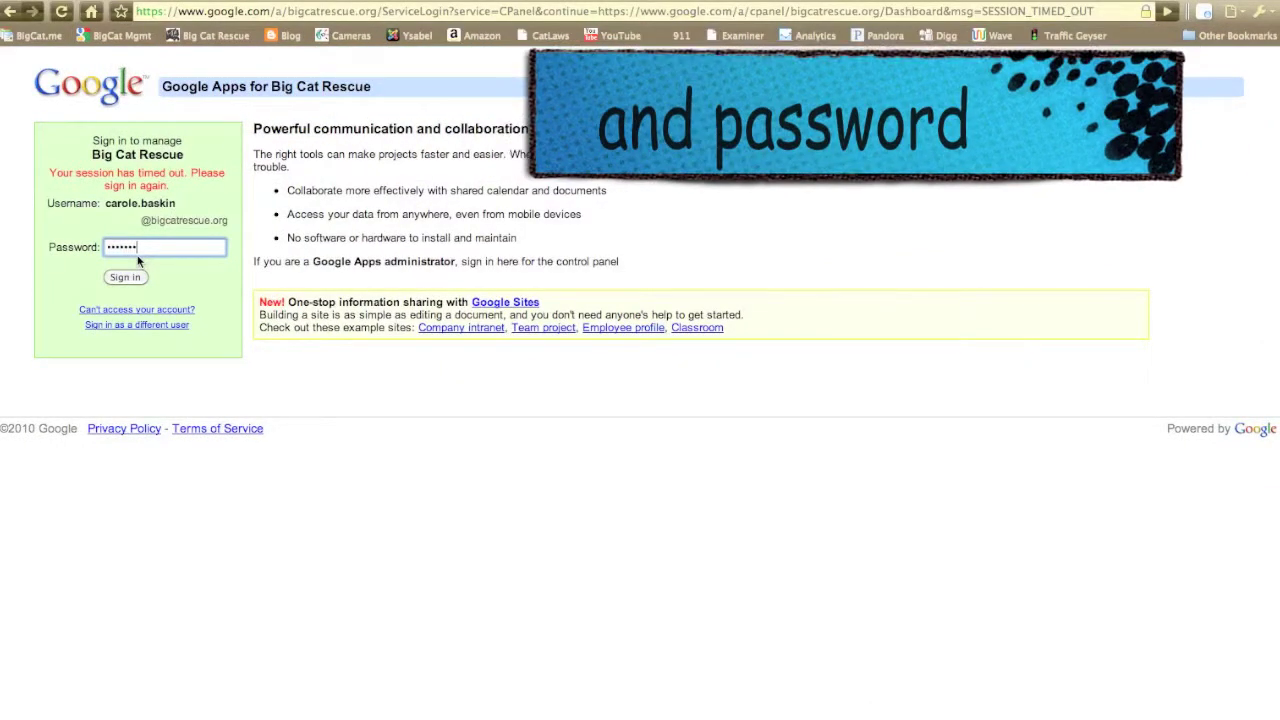
pyautogui.press('Return')
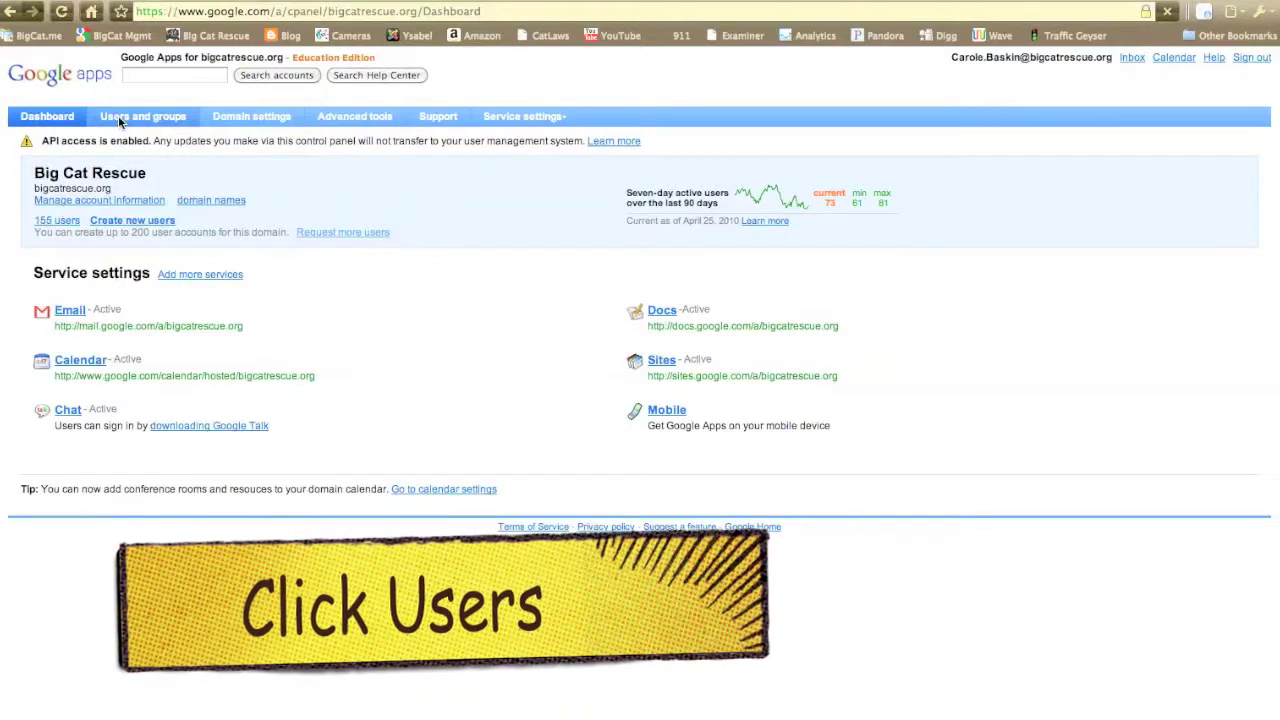
# - Start a new user in Users and groups with the volunteer's first name, last name and username
pyautogui.click(118, 117)
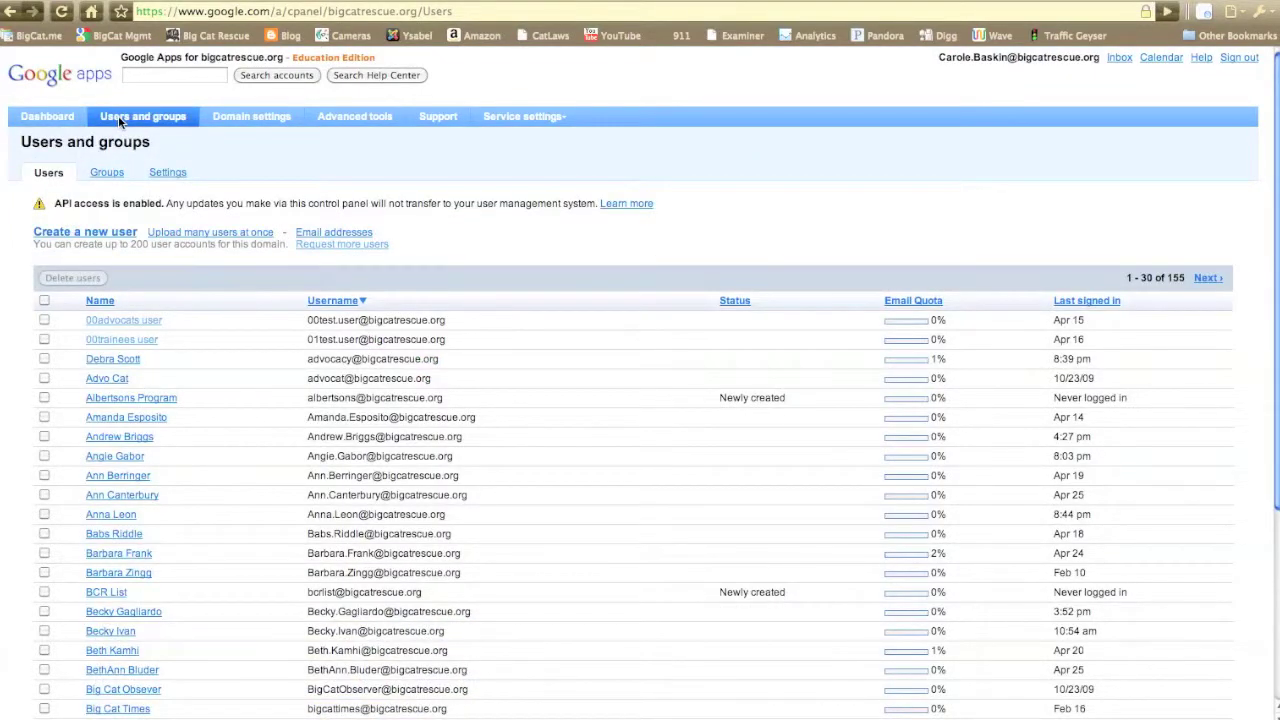
pyautogui.click(87, 232)
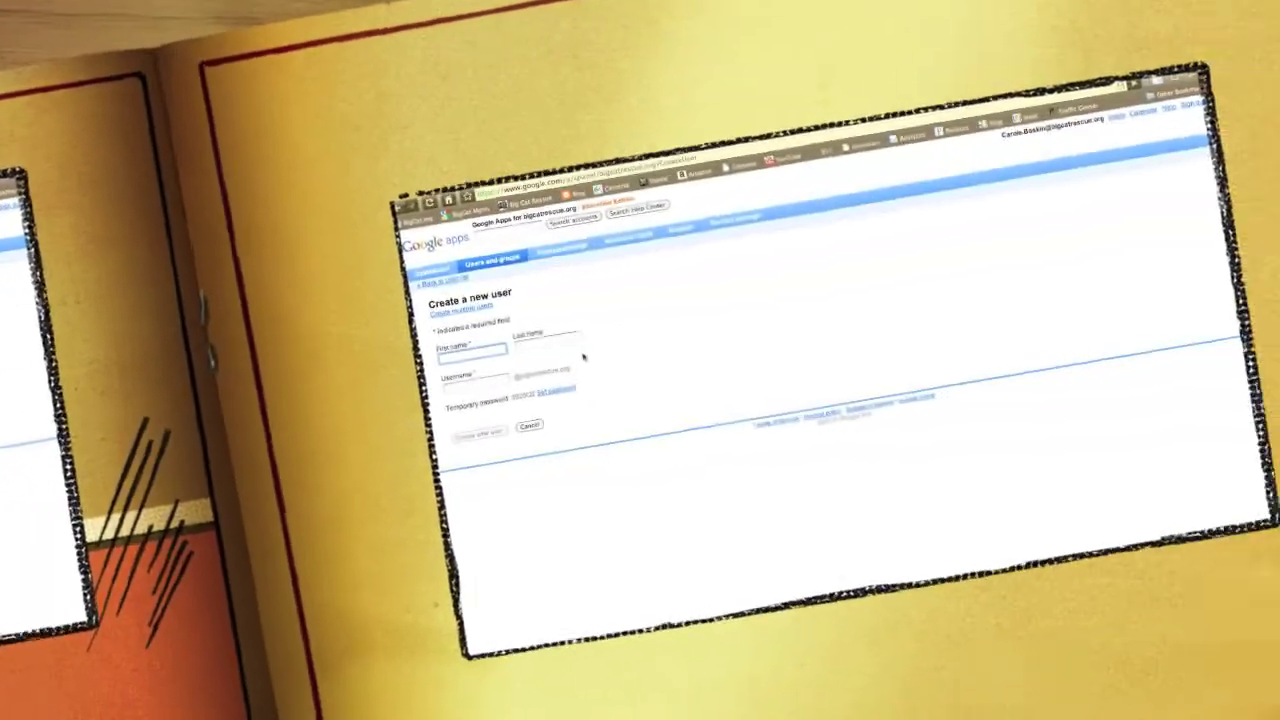
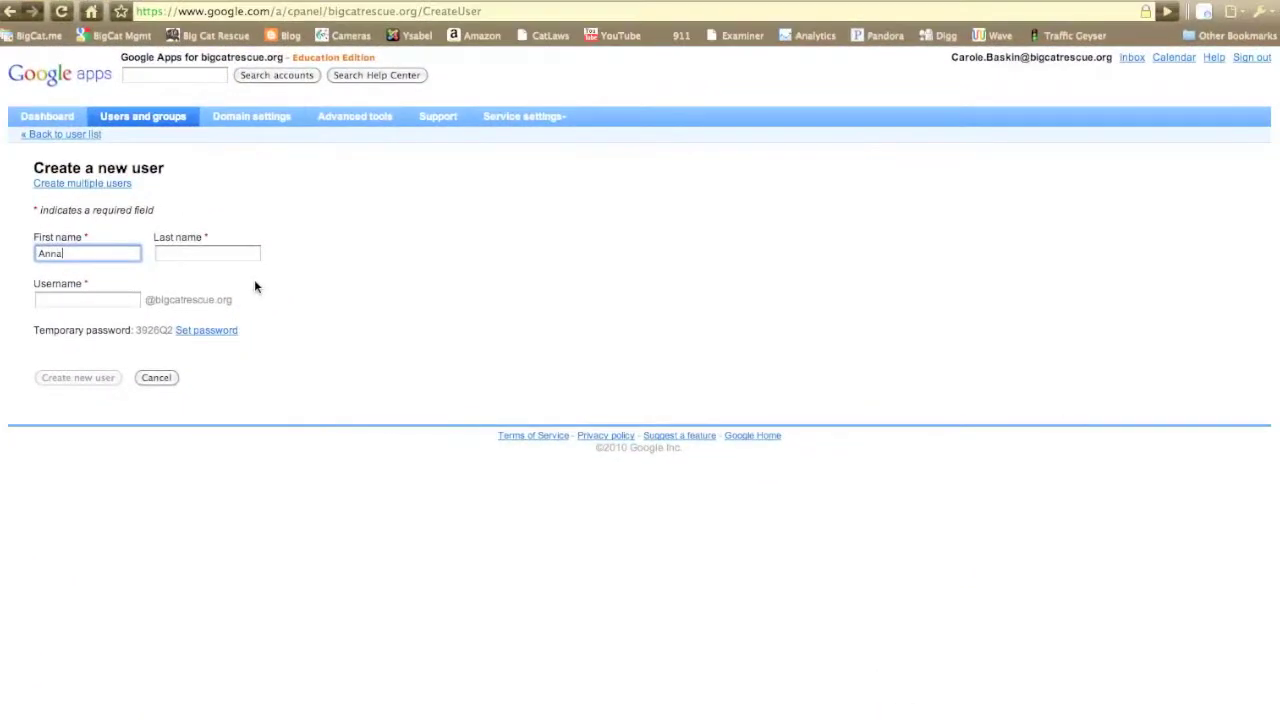
pyautogui.press('Tab')
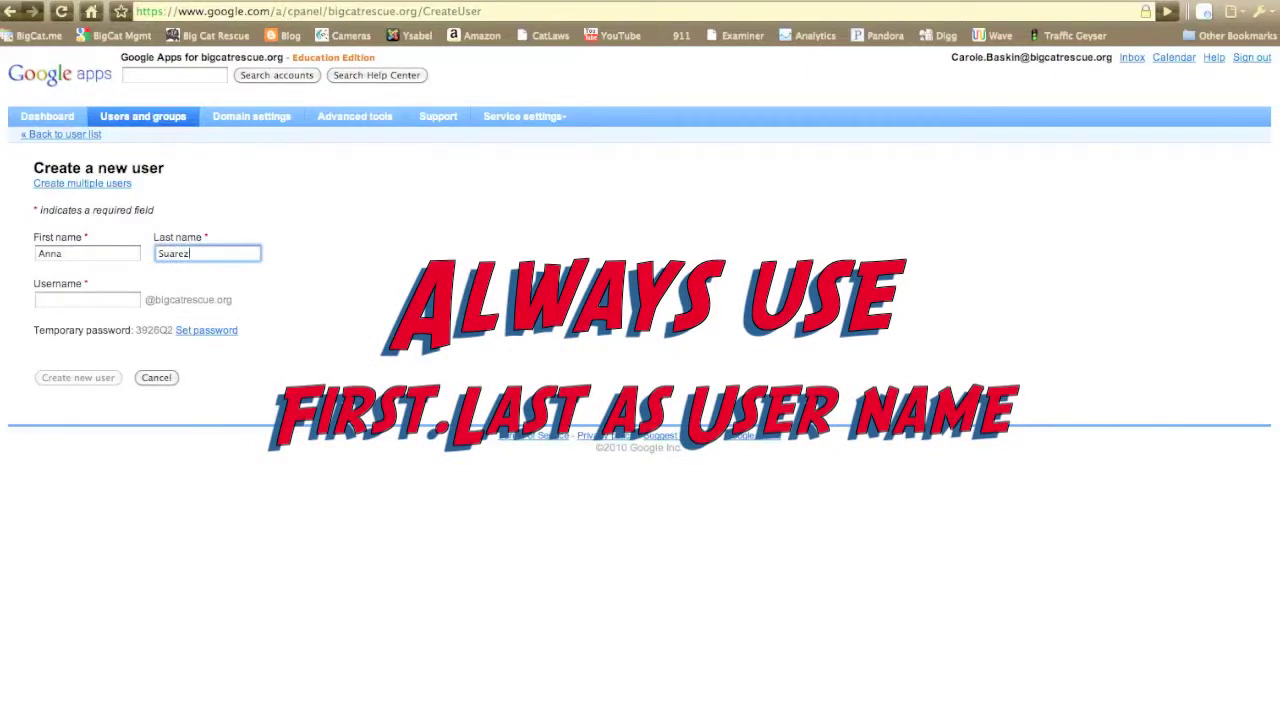
pyautogui.click(80, 297)
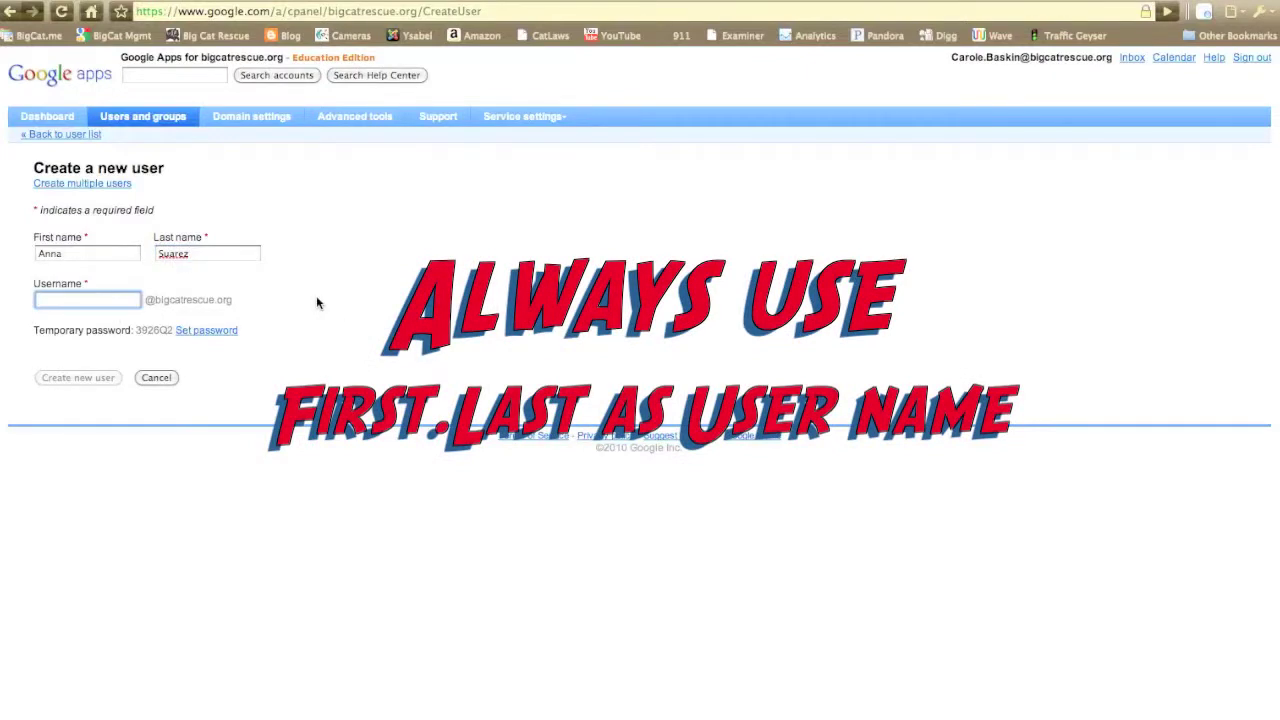
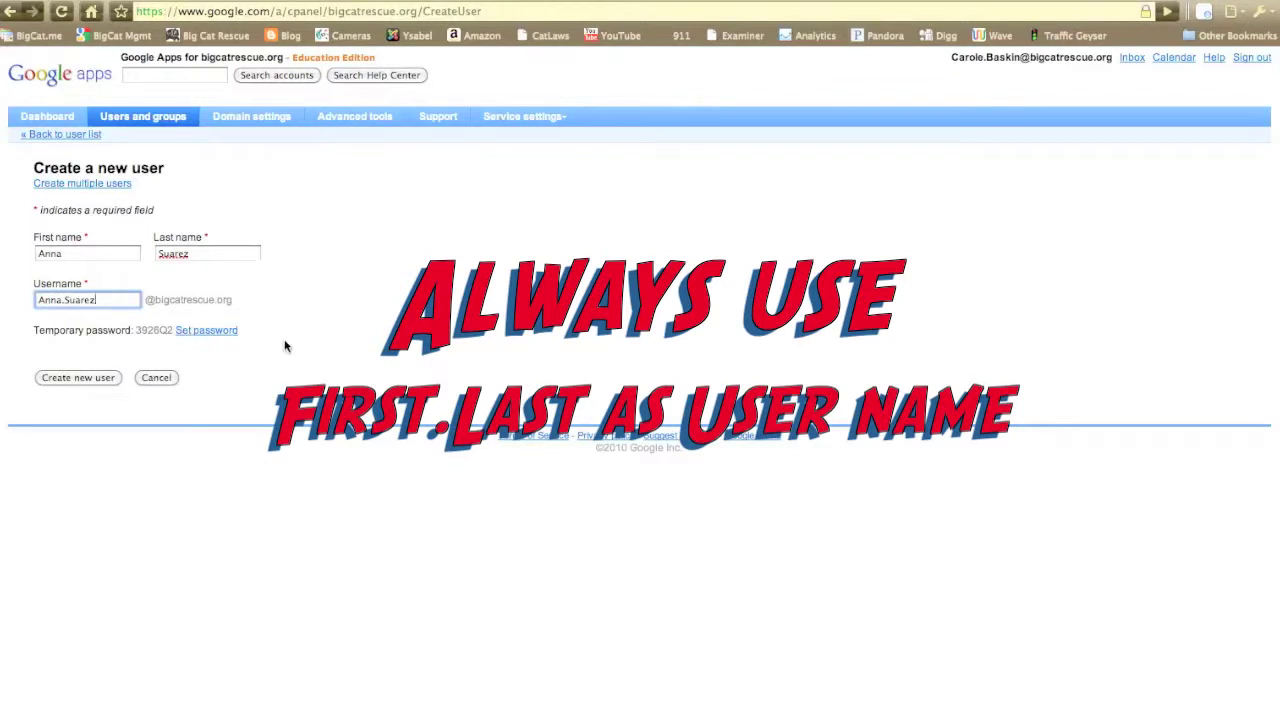
# - Give the account a custom password, create it, and return to the user list
pyautogui.click(196, 332)
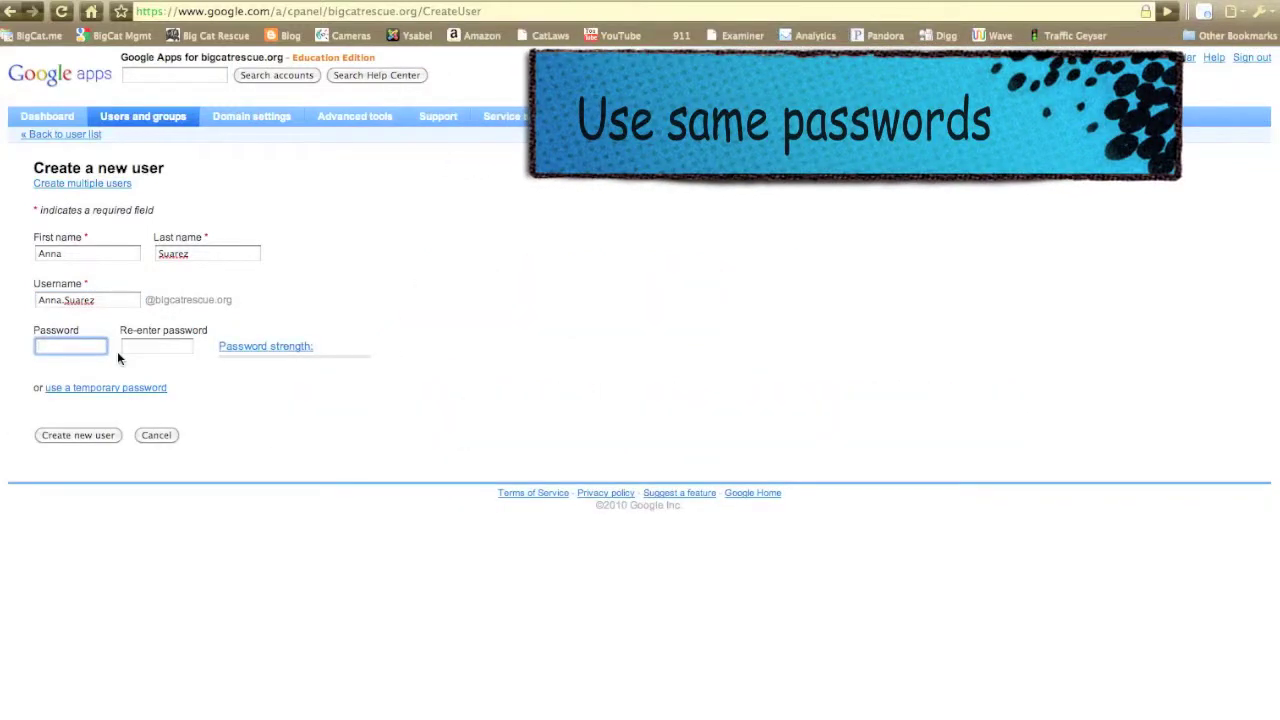
pyautogui.write('********')
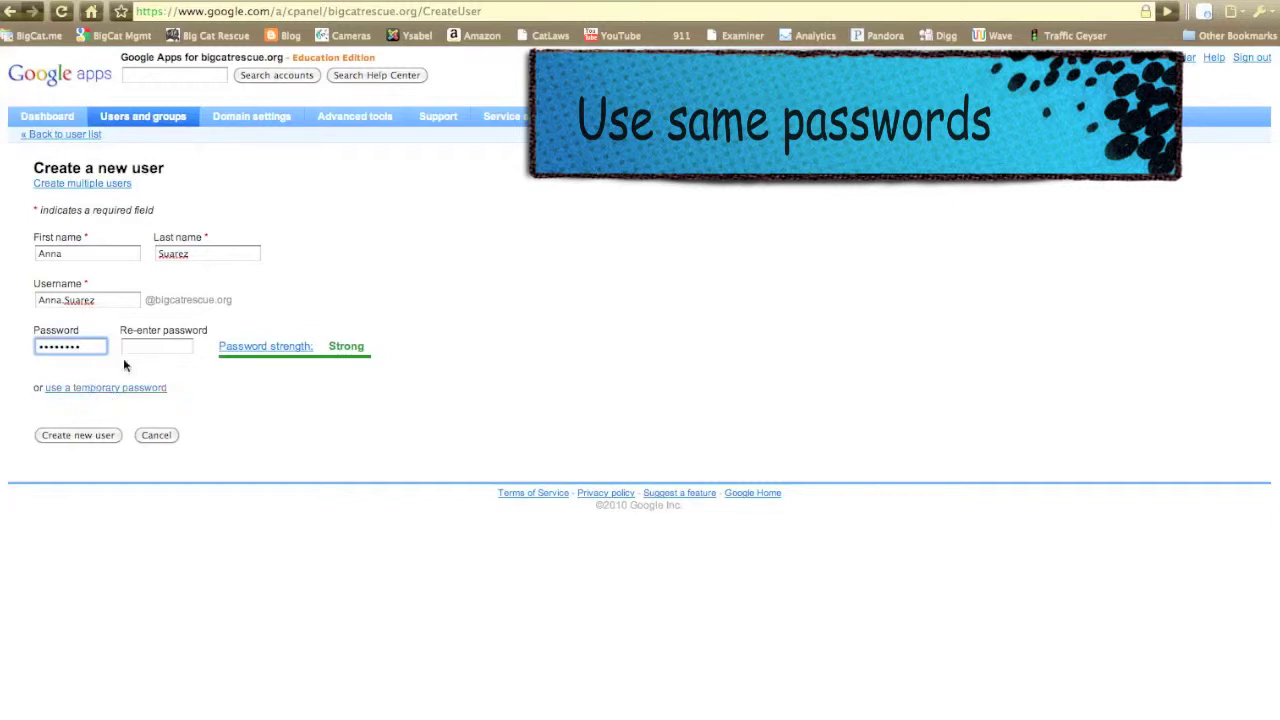
pyautogui.click(143, 344)
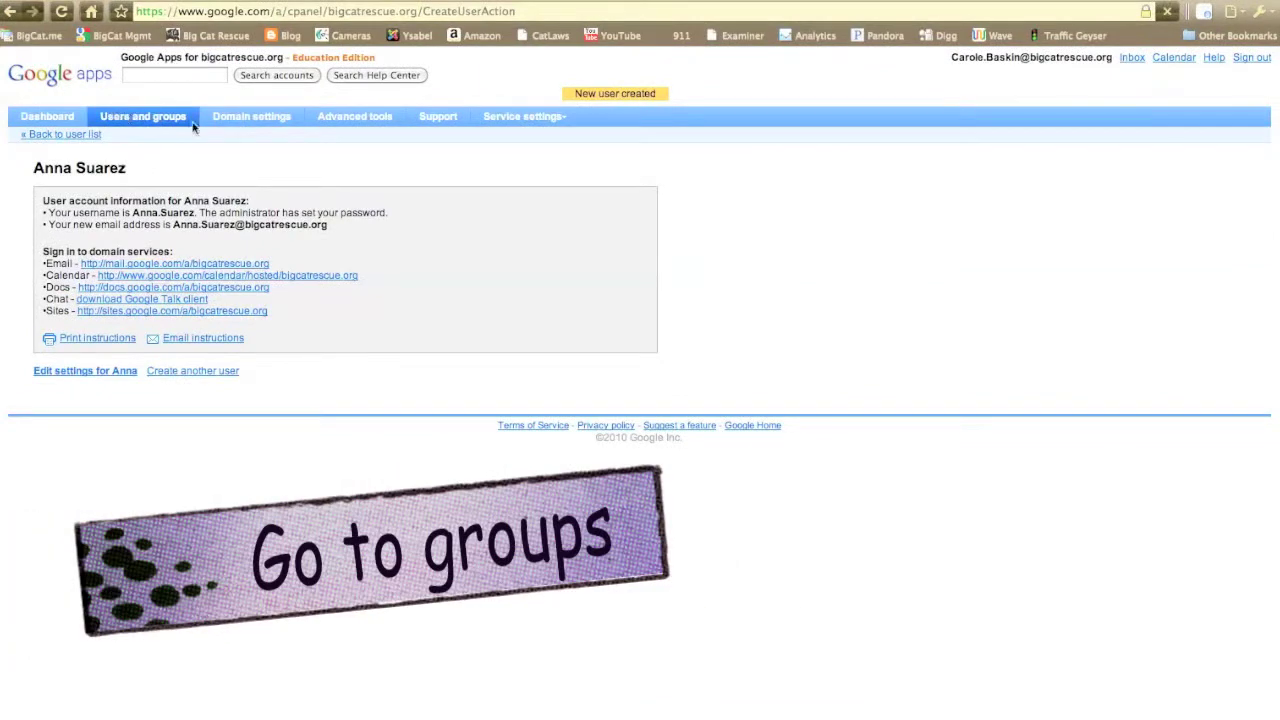
pyautogui.click(190, 122)
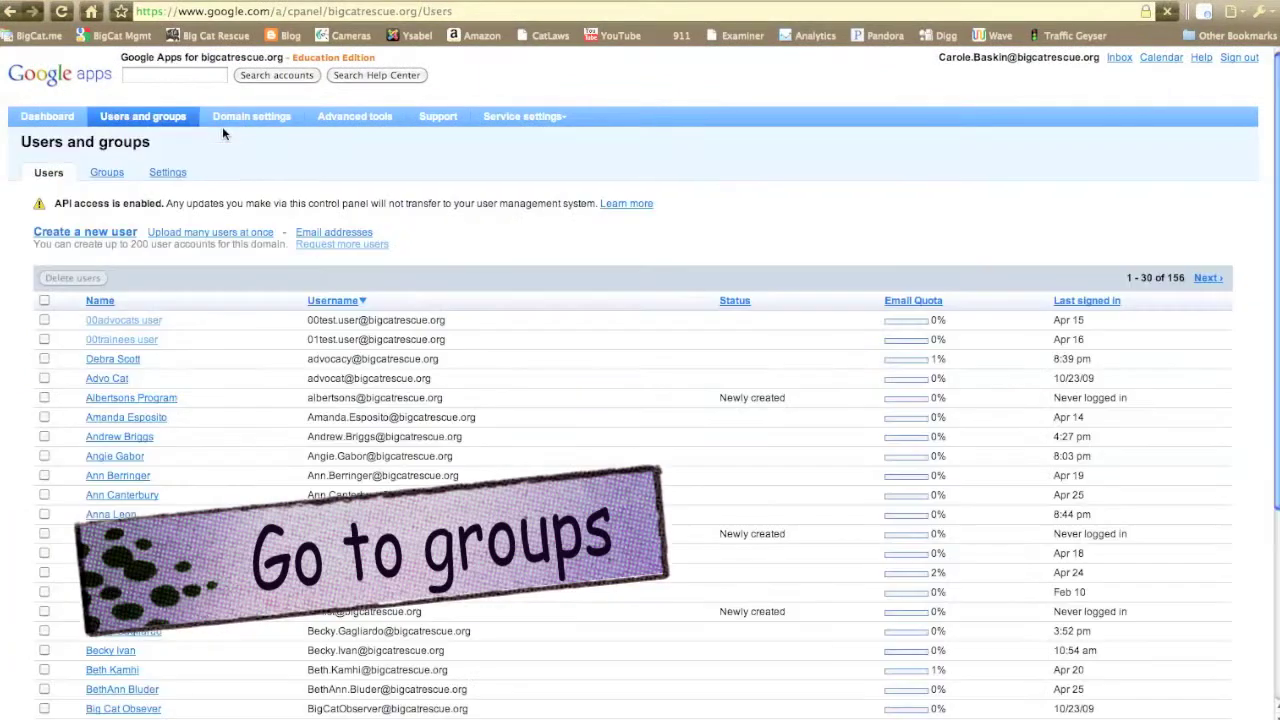
# - Add the volunteer's username as a member of the Trainees group
pyautogui.click(106, 174)
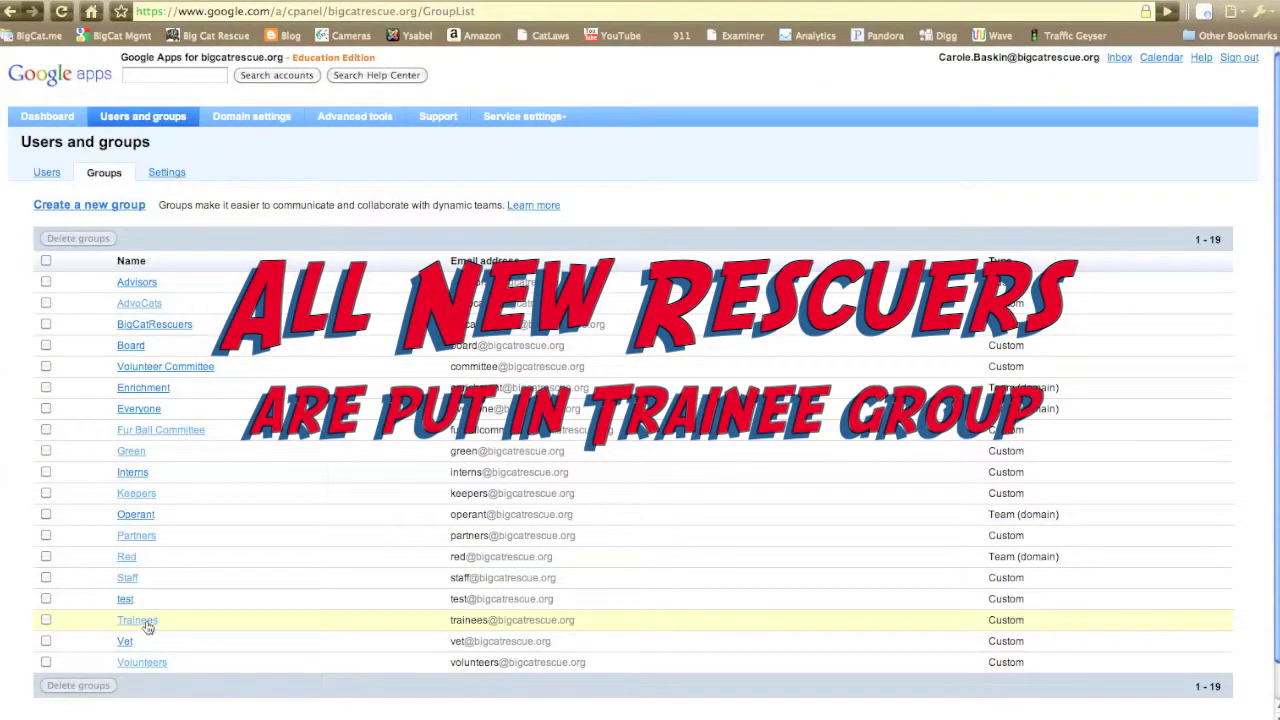
pyautogui.click(137, 620)
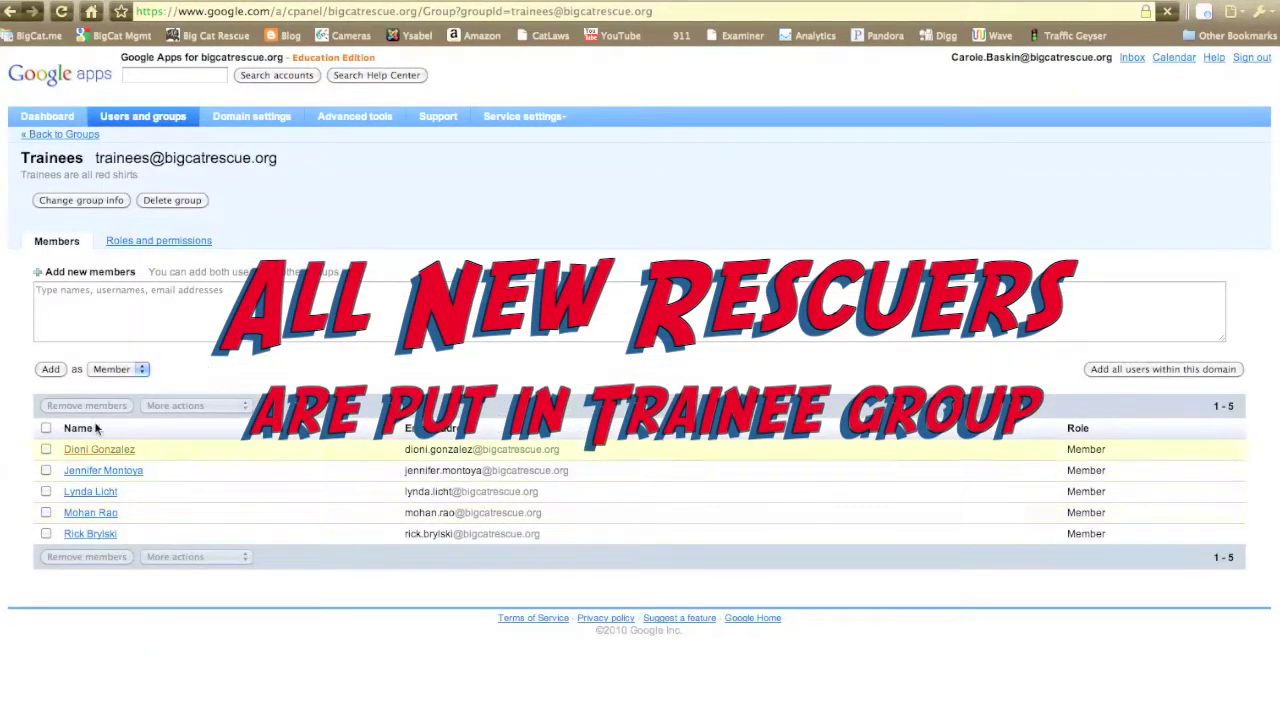
pyautogui.click(96, 305)
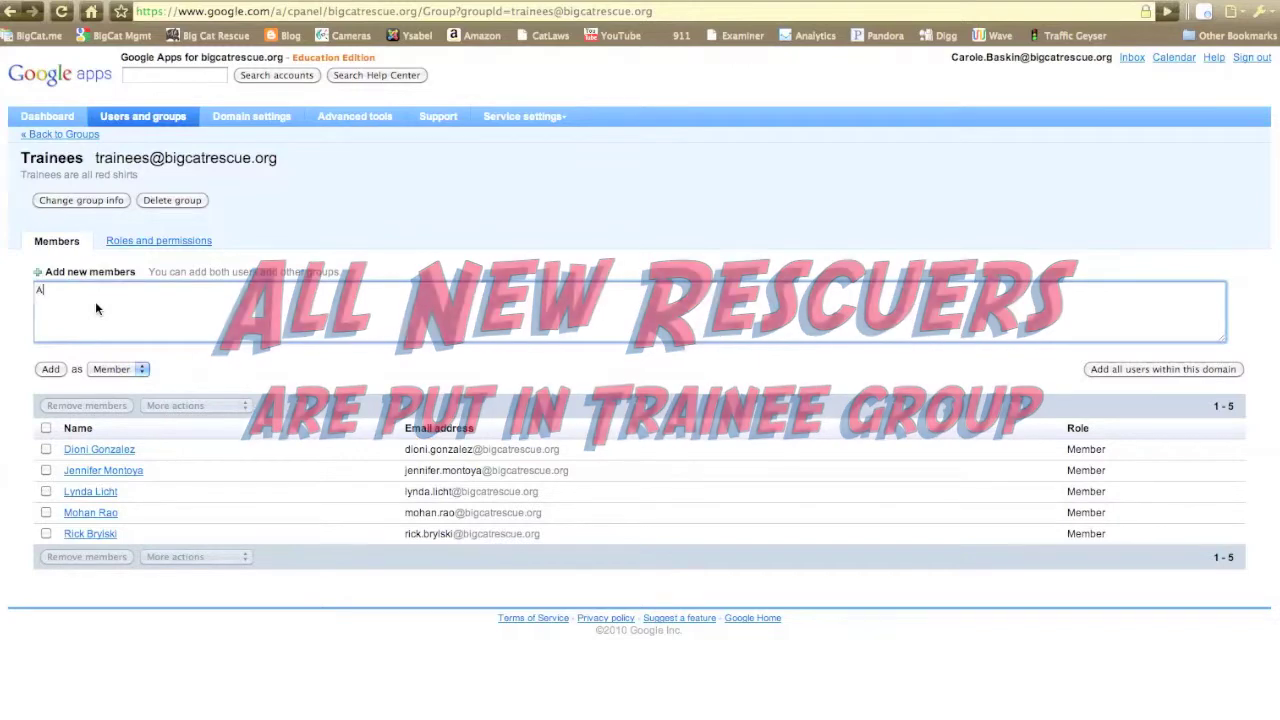
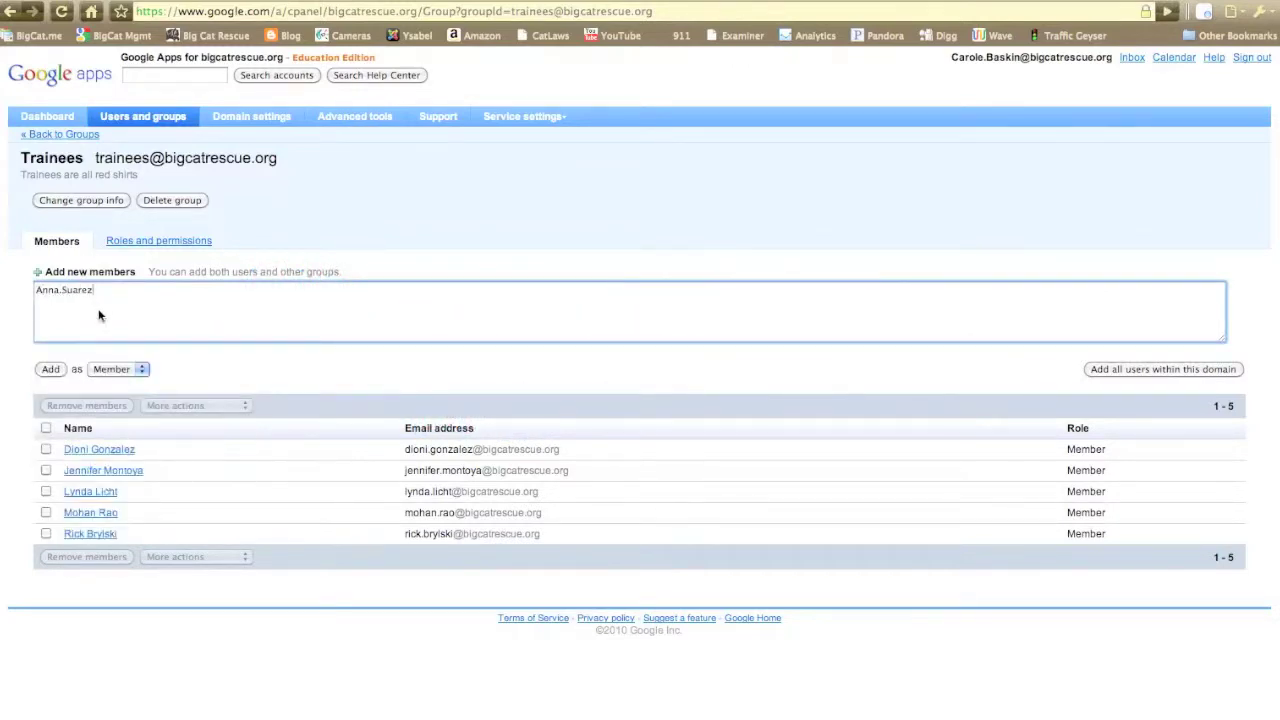
pyautogui.click(48, 370)
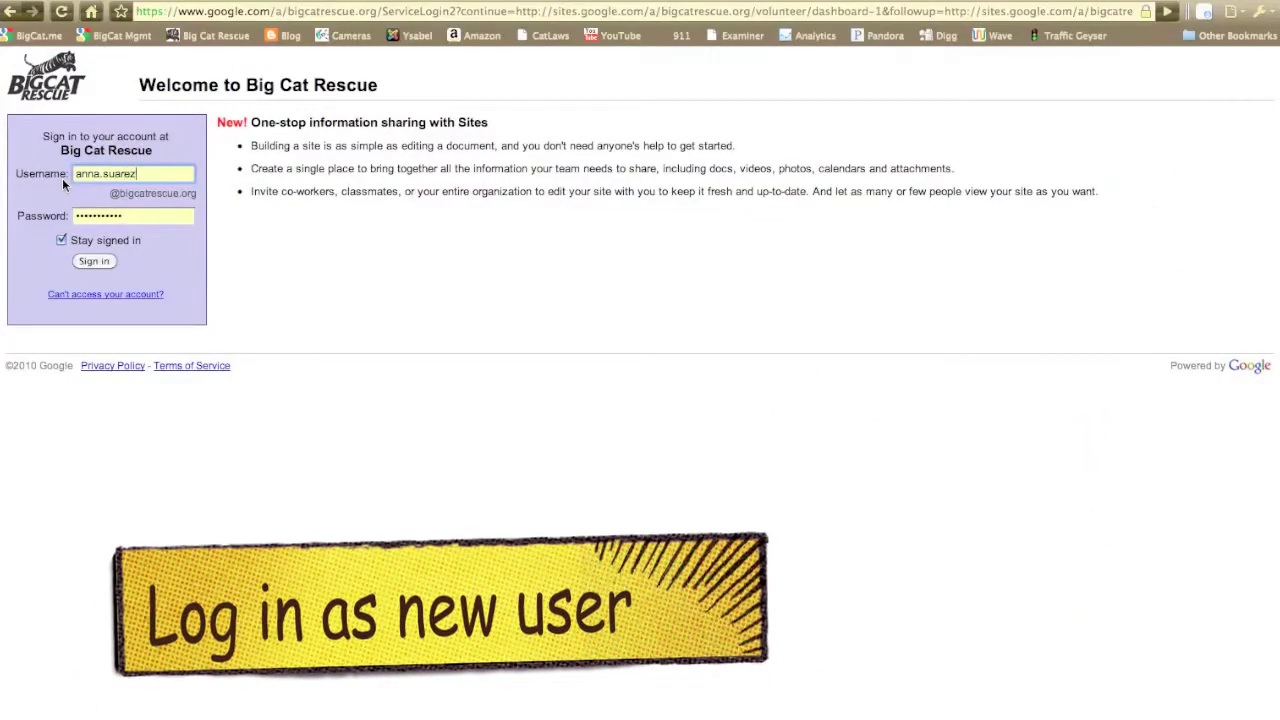
# - Sign in to the Big Cat Rescue site with the volunteer's username and retyped password
pyautogui.click(143, 217)
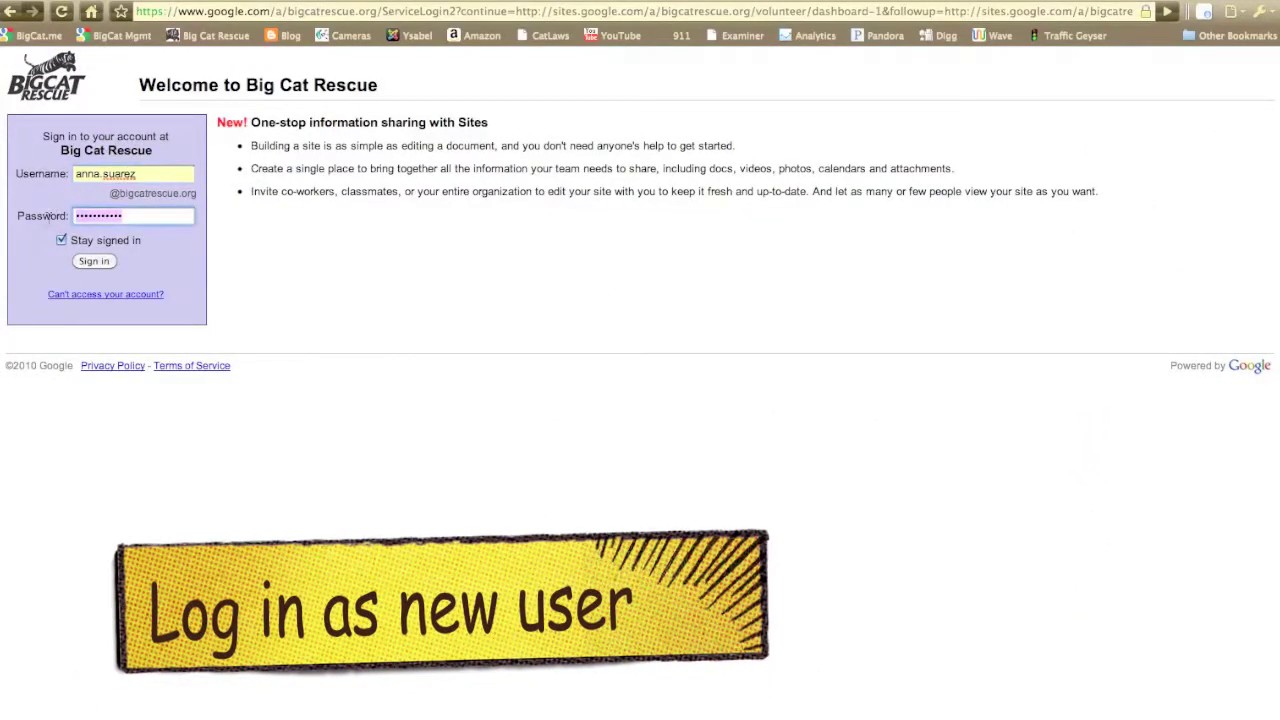
pyautogui.write('••••••••')
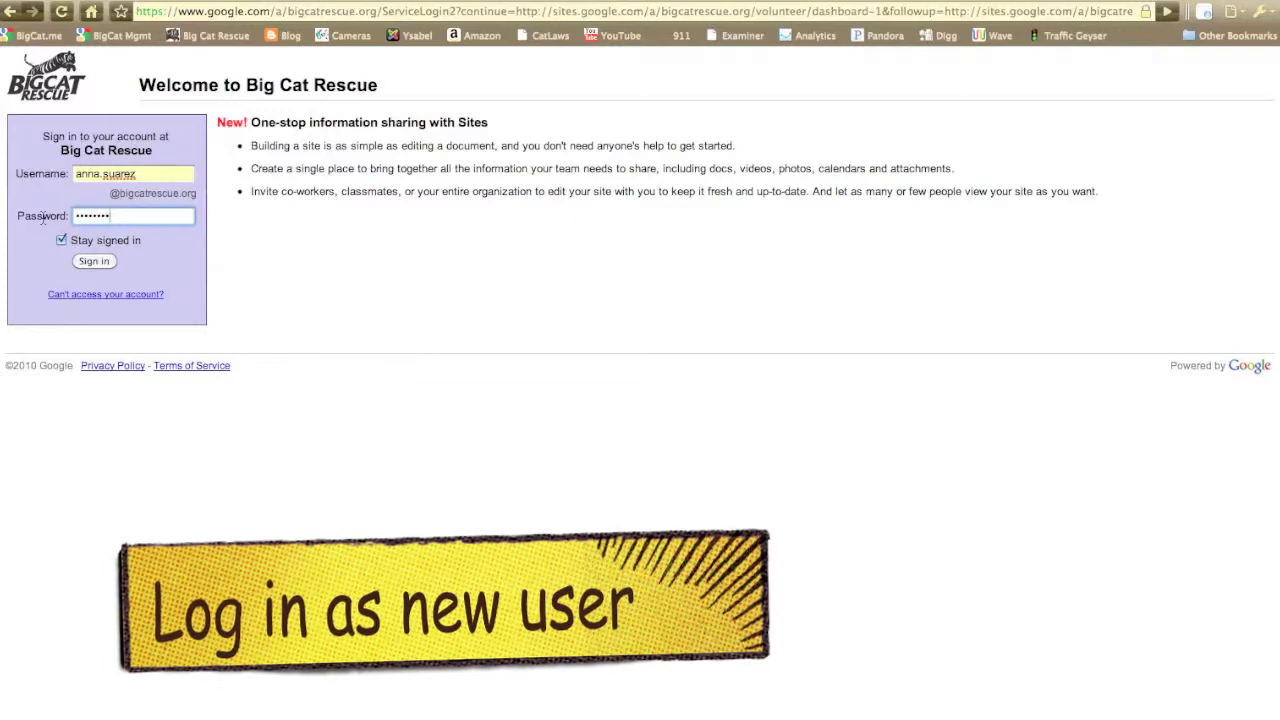
pyautogui.click(95, 262)
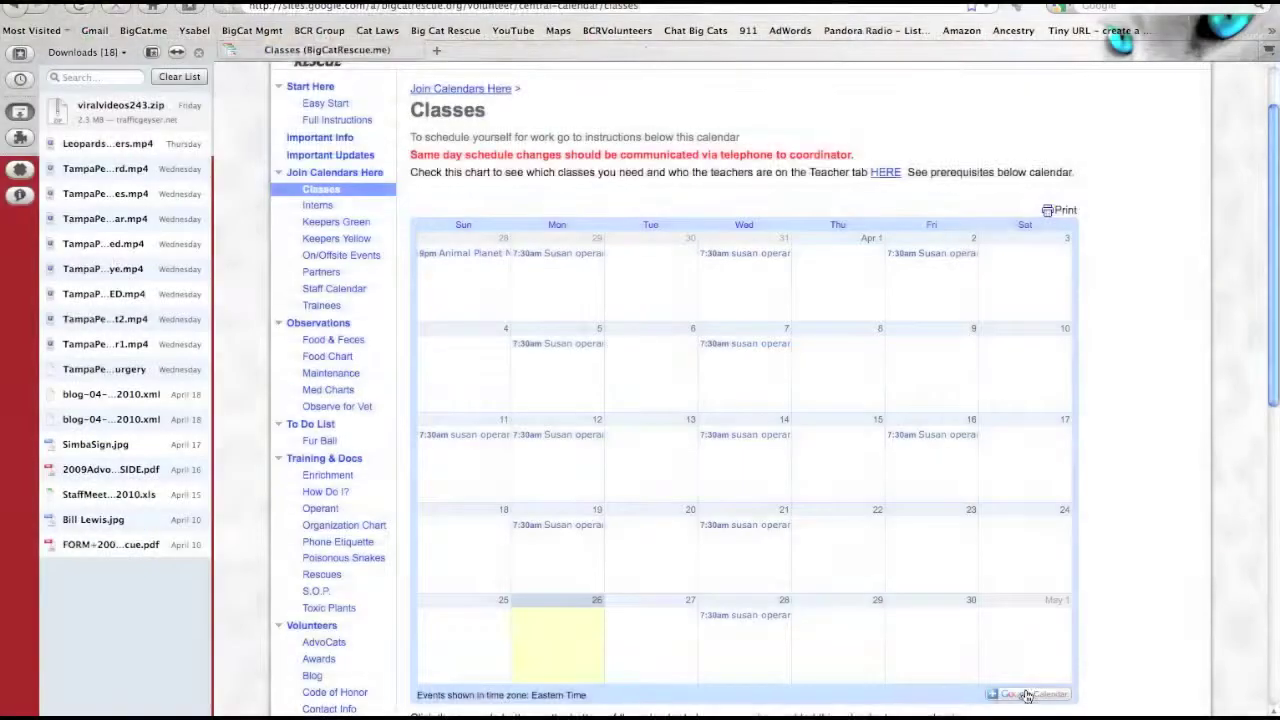
# - Add the Classes Offered calendar to the volunteer's Google Calendar
pyautogui.click(1026, 691)
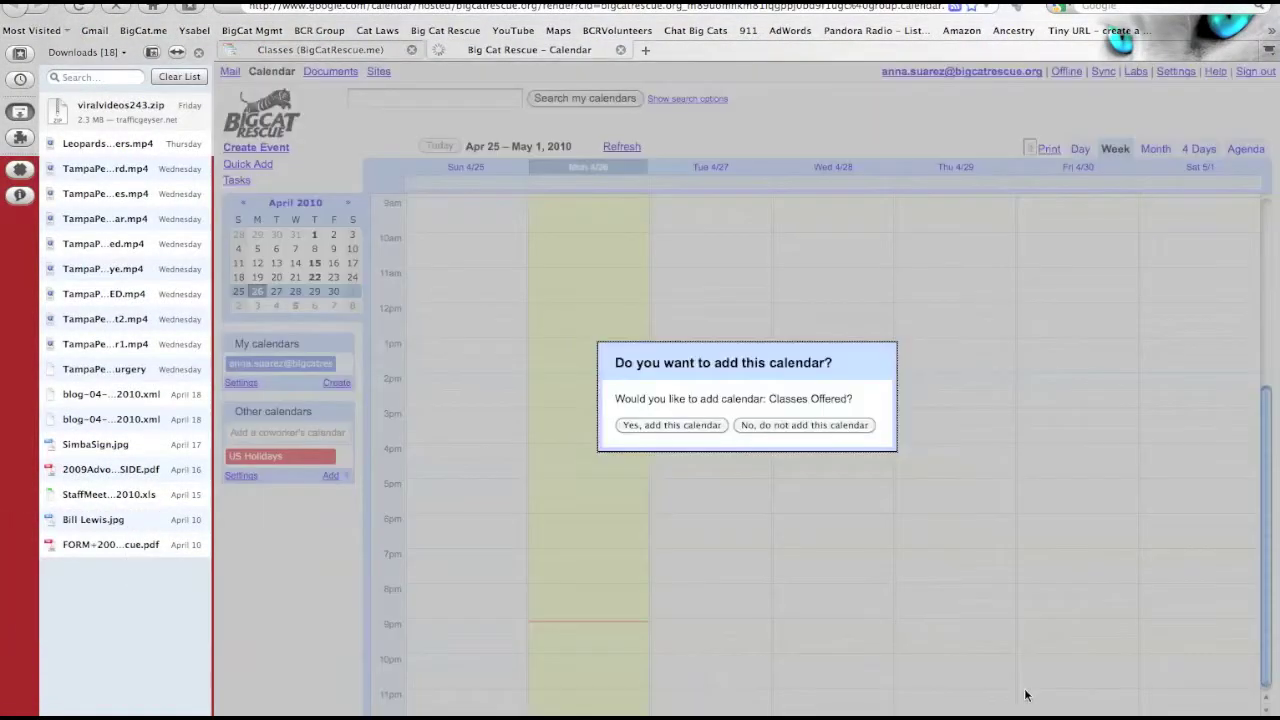
pyautogui.click(663, 425)
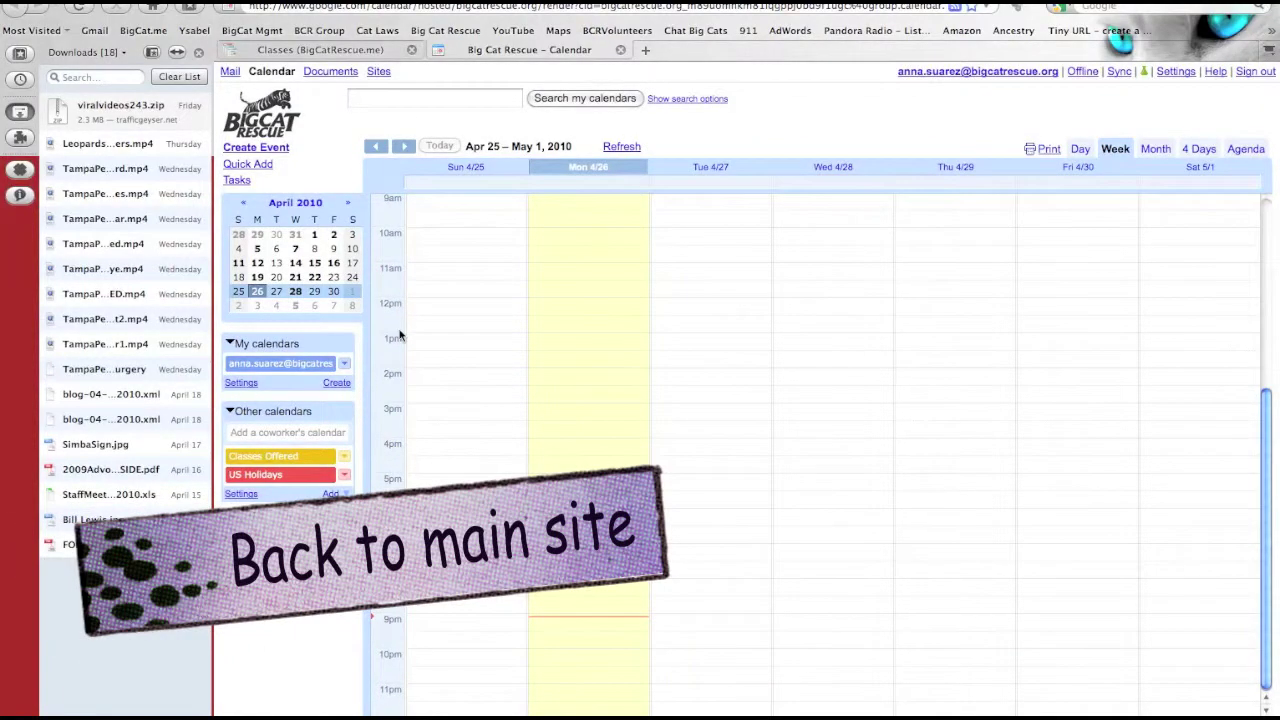
pyautogui.click(321, 50)
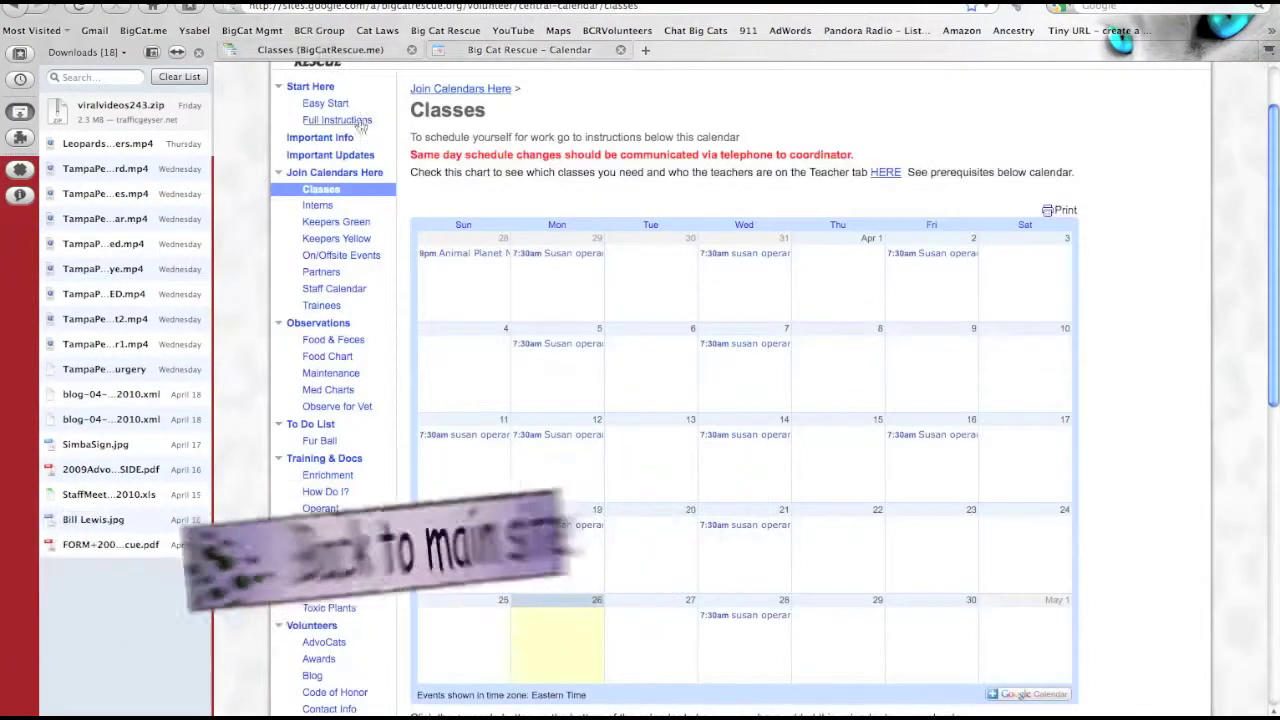
# - Add the Intern calendar from the Interns page to Google Calendar
pyautogui.click(317, 206)
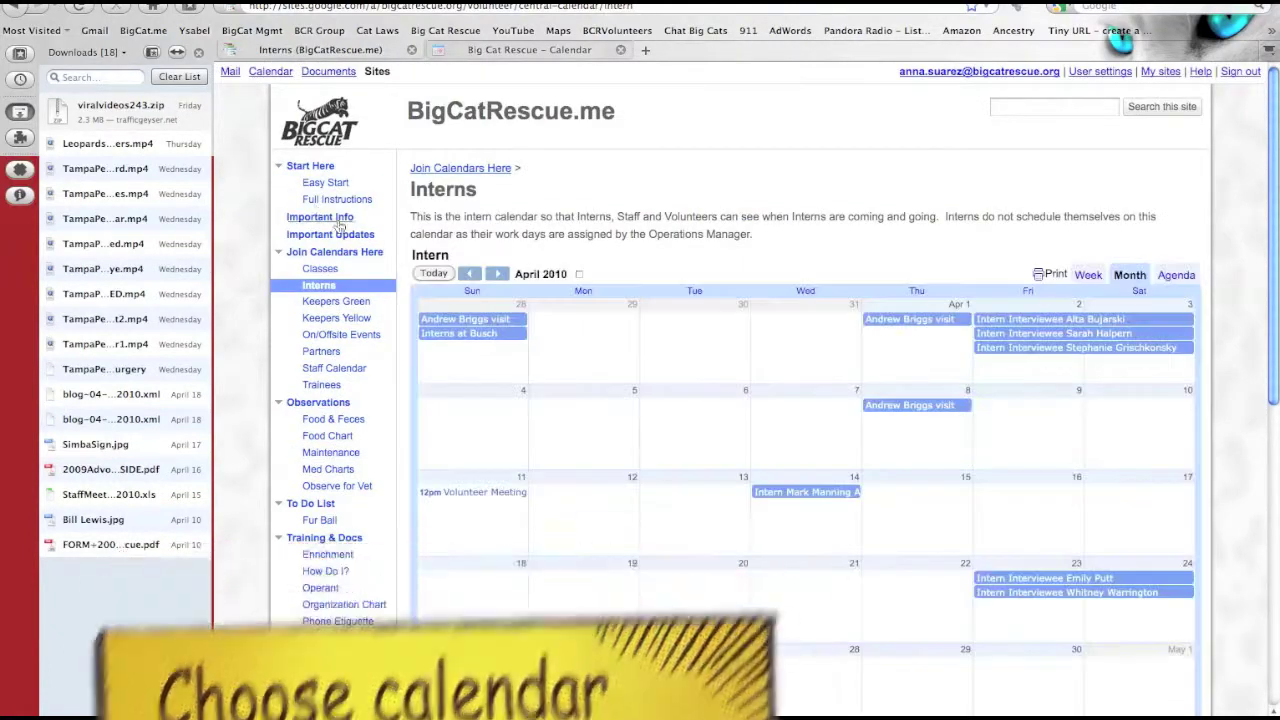
pyautogui.scroll(-3, 757, 433)
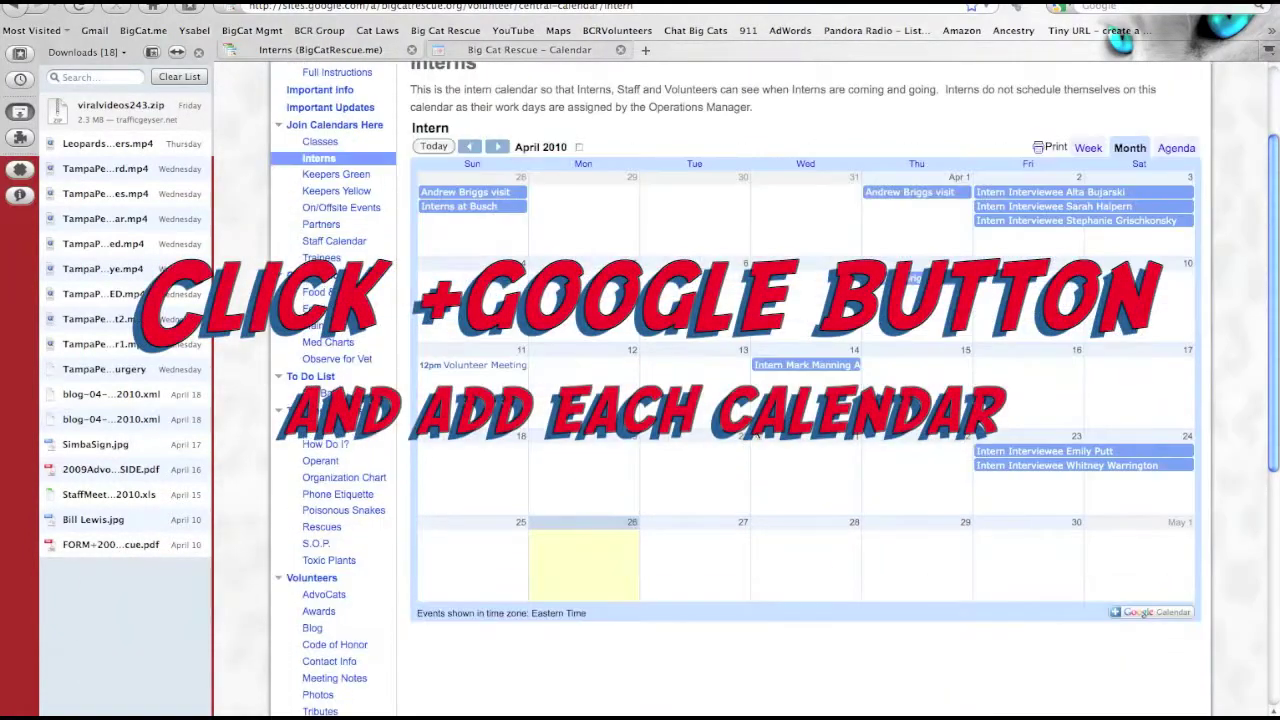
pyautogui.click(1155, 613)
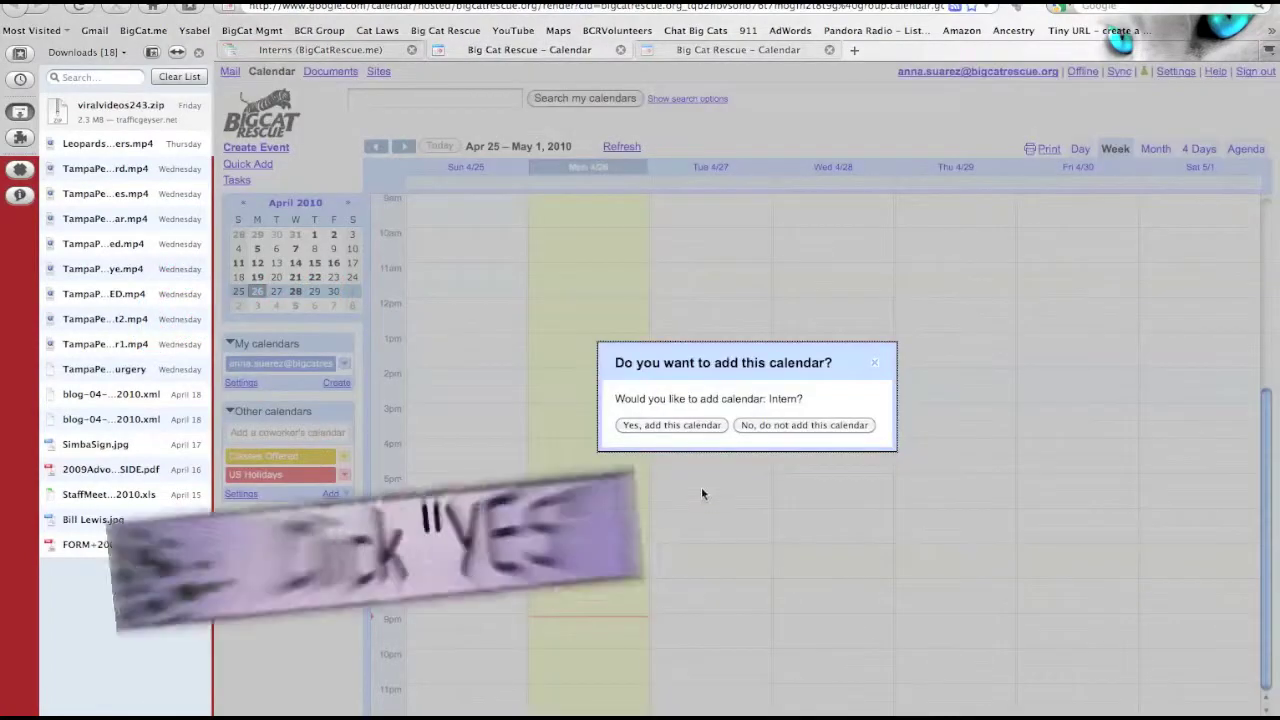
pyautogui.click(679, 423)
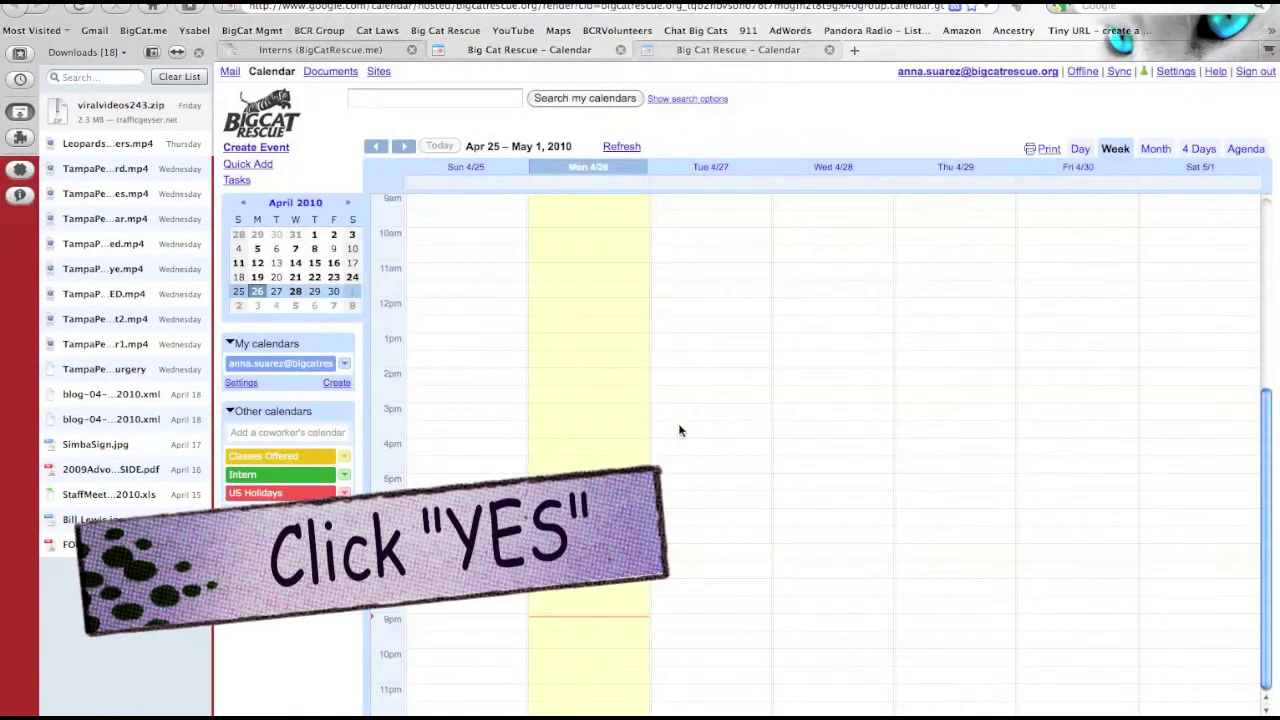
pyautogui.click(366, 51)
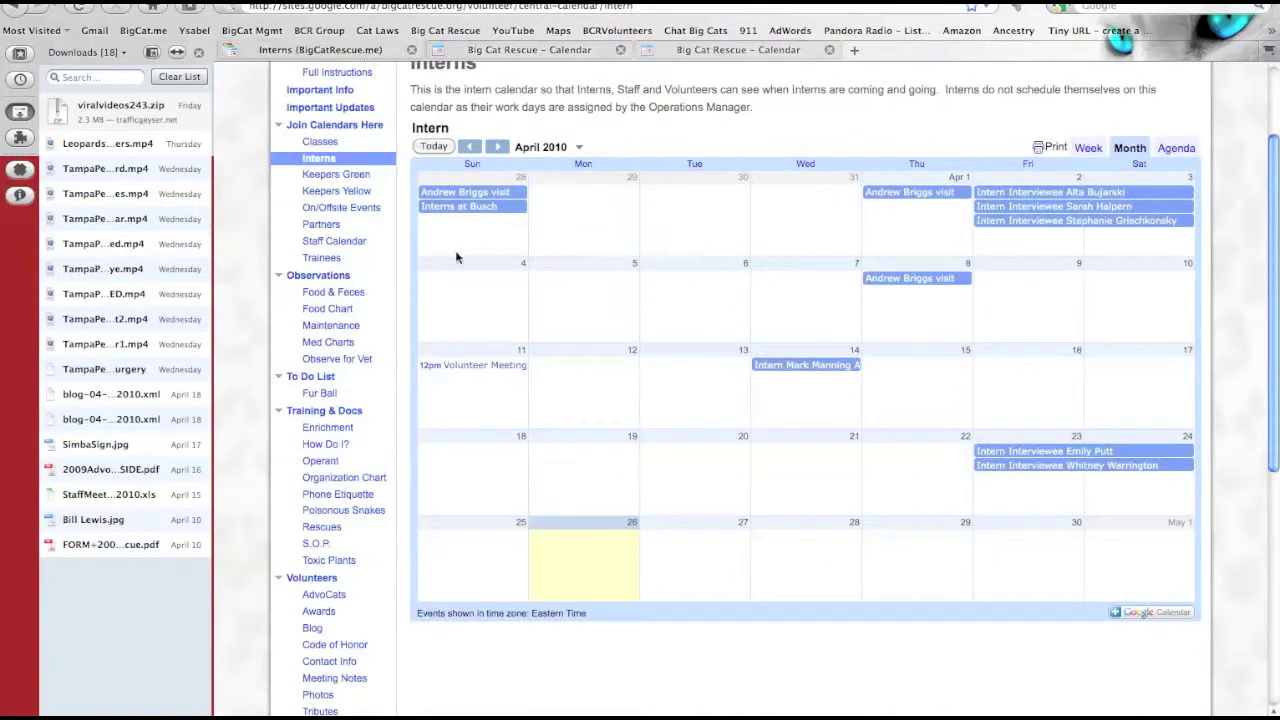
pyautogui.click(320, 175)
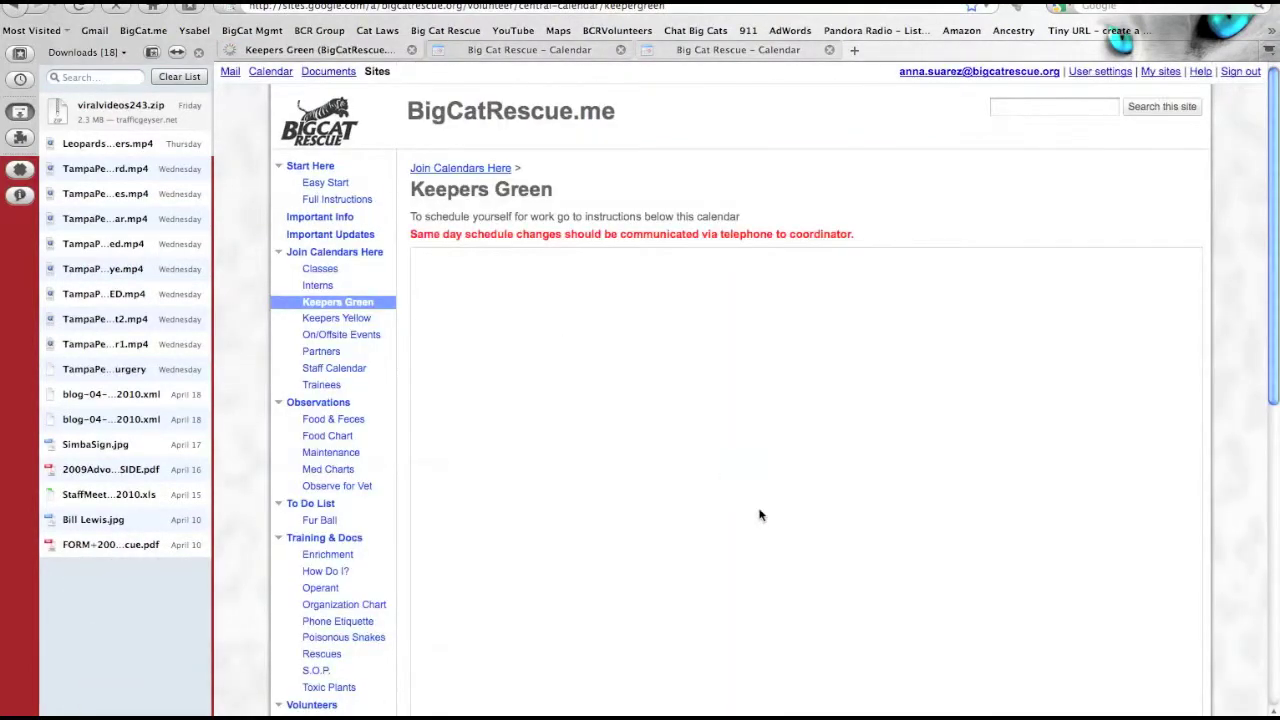
# - Add the Keepers Green calendar to the volunteer's Google Calendar
pyautogui.scroll(-3, 760, 515)
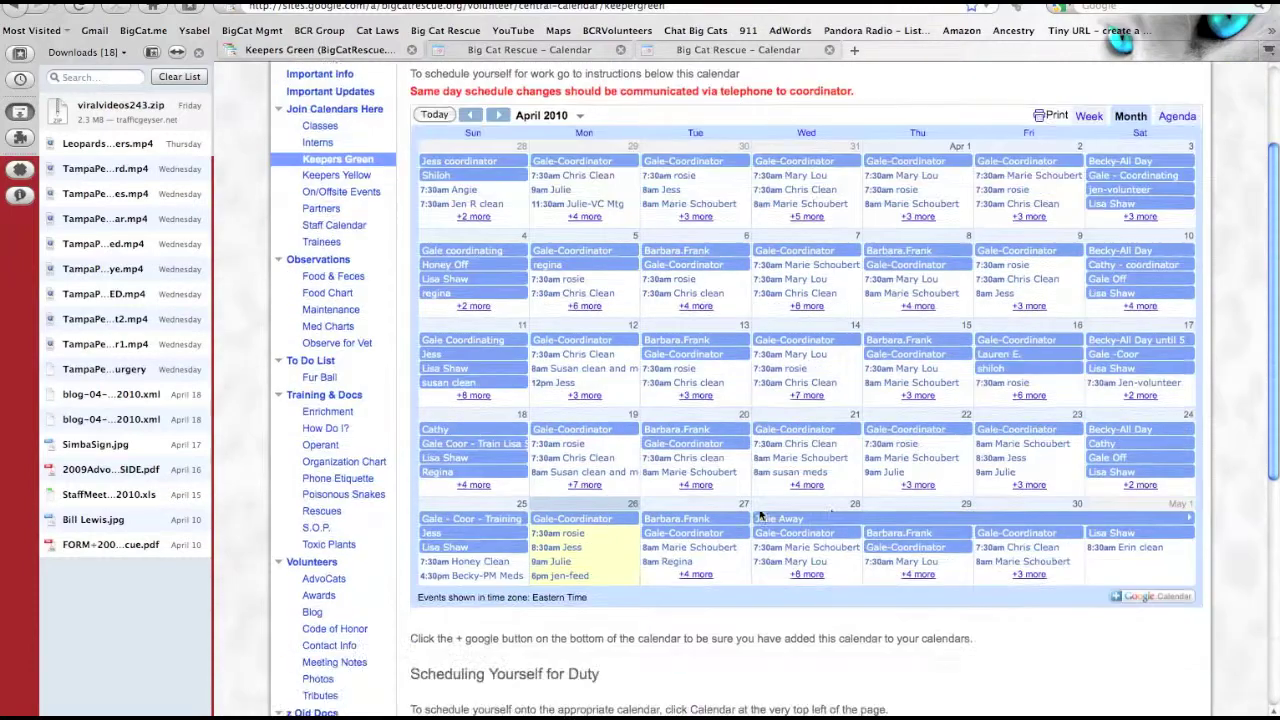
pyautogui.click(1150, 598)
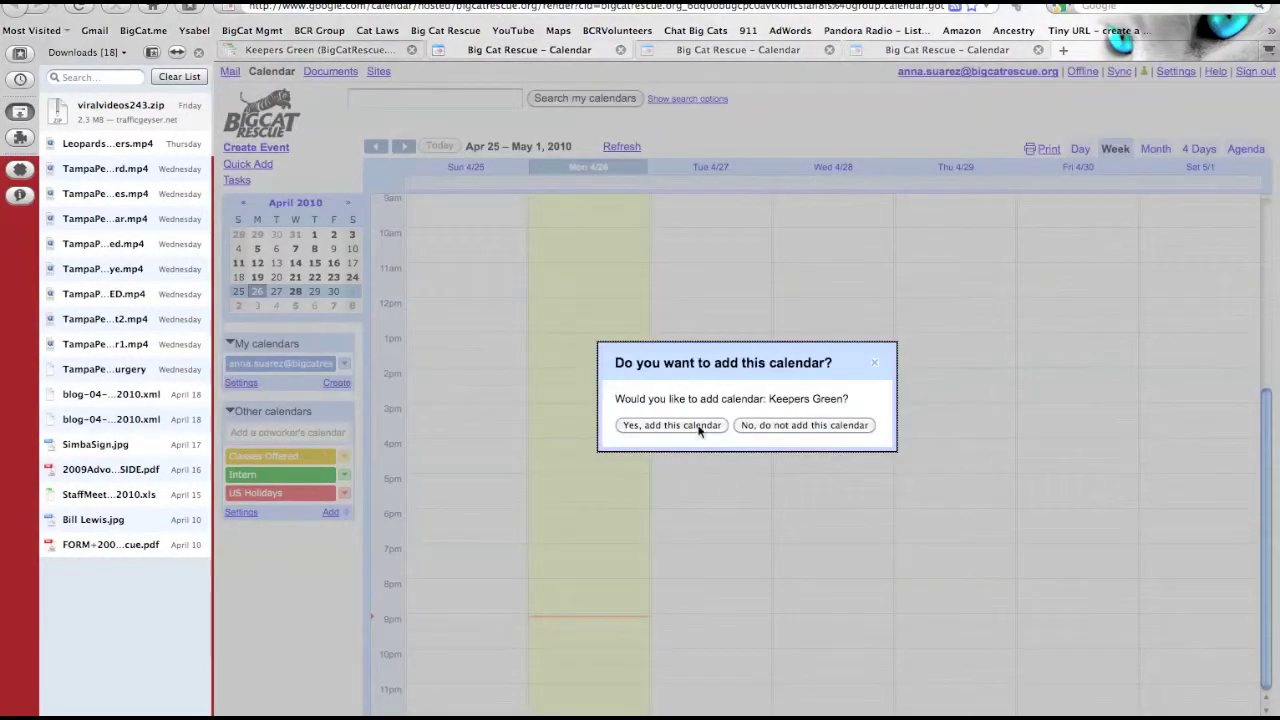
pyautogui.click(671, 425)
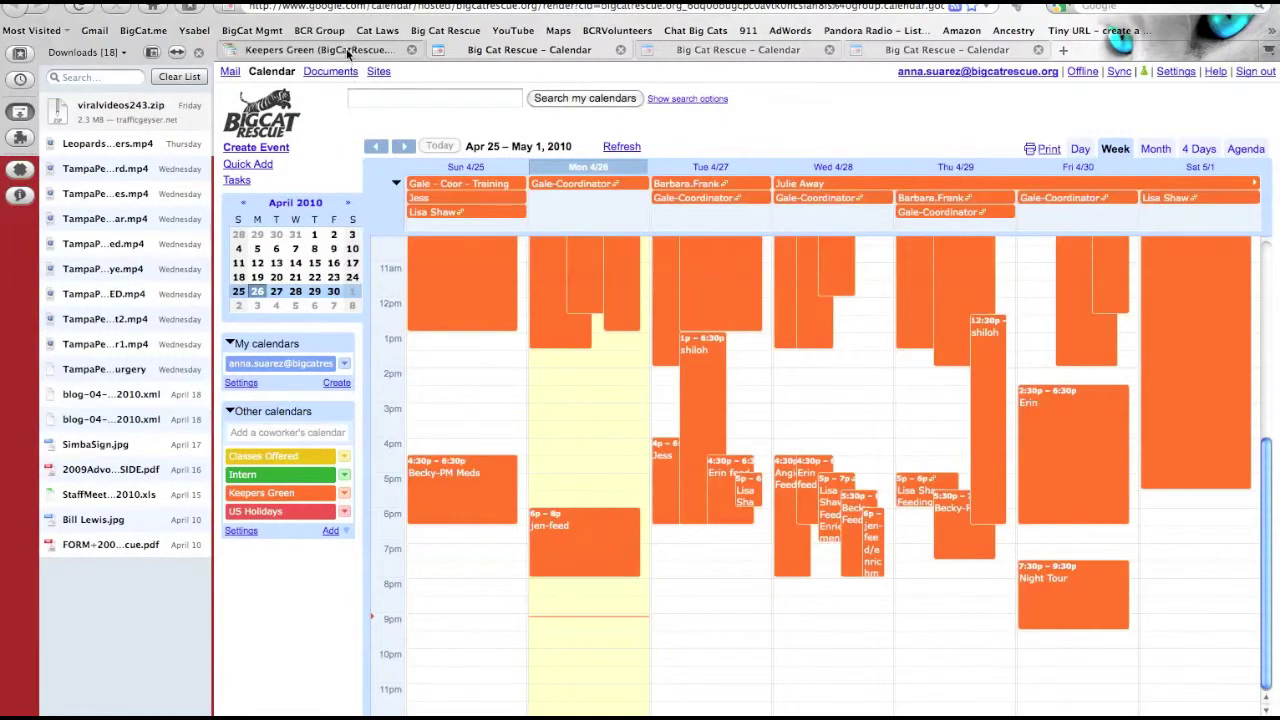
pyautogui.click(346, 48)
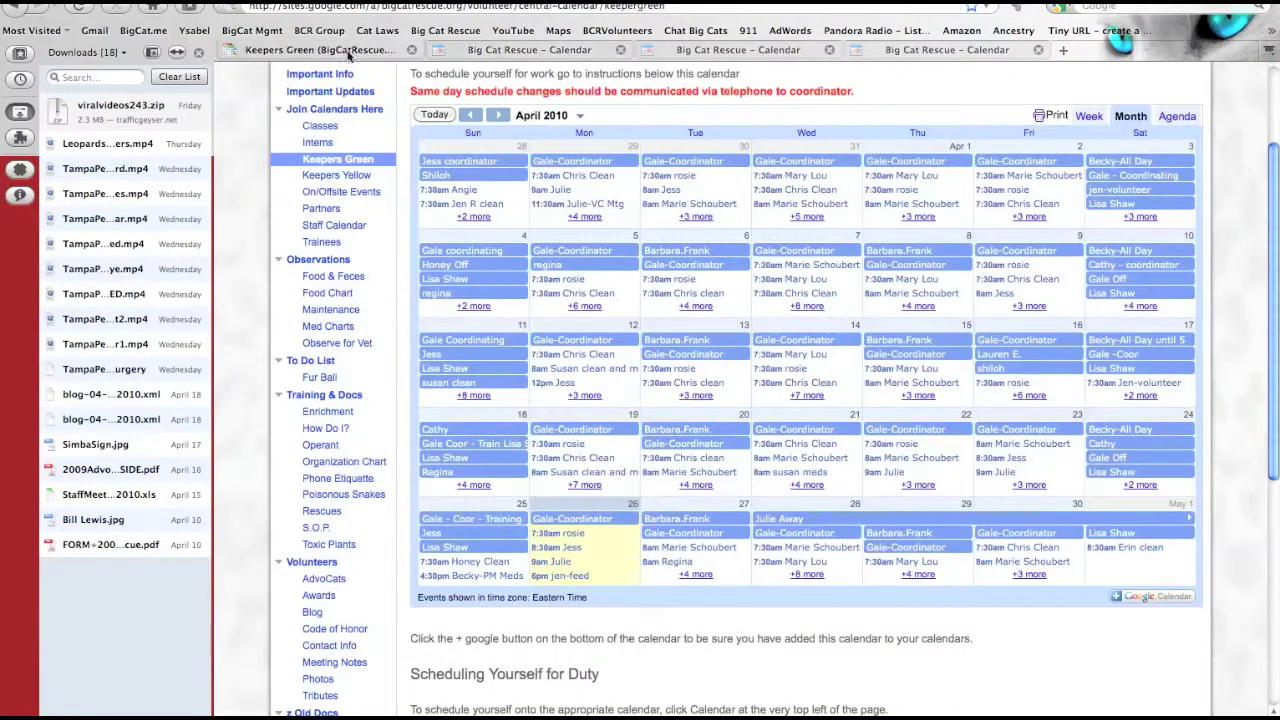
# - Add the Keepers Yellow calendar to Google Calendar as well
pyautogui.click(320, 180)
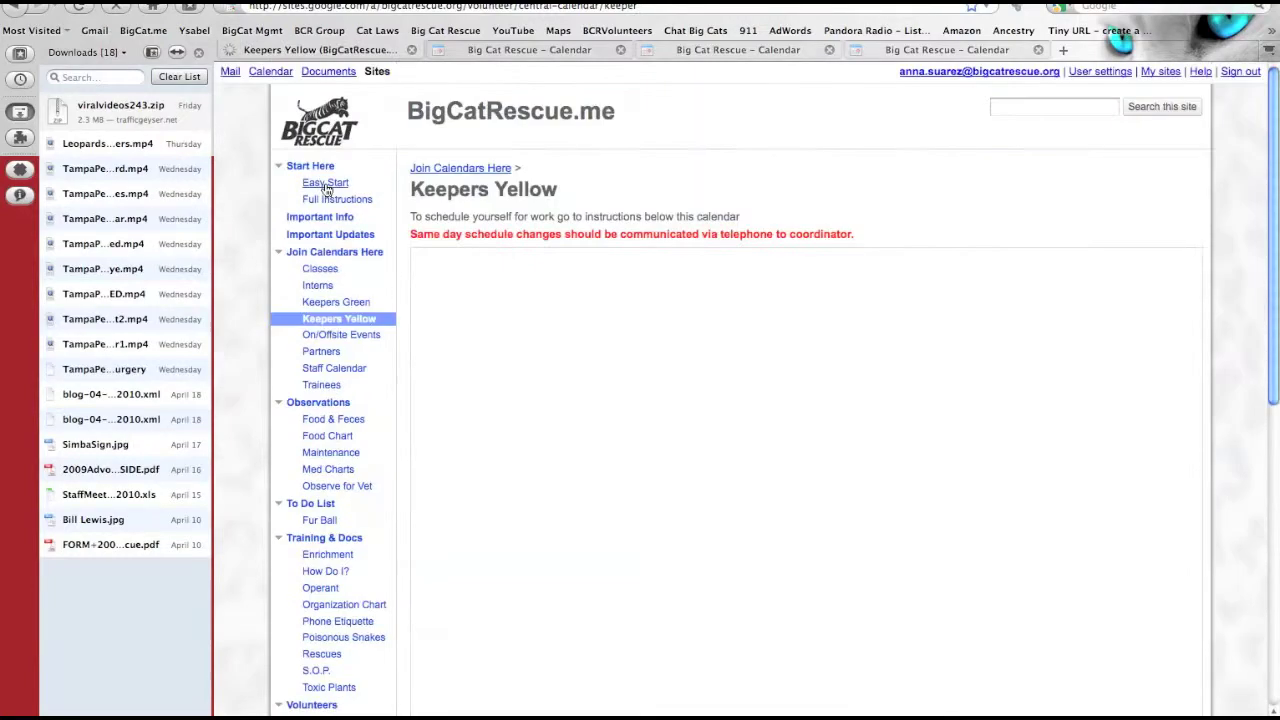
pyautogui.scroll(-2, 785, 519)
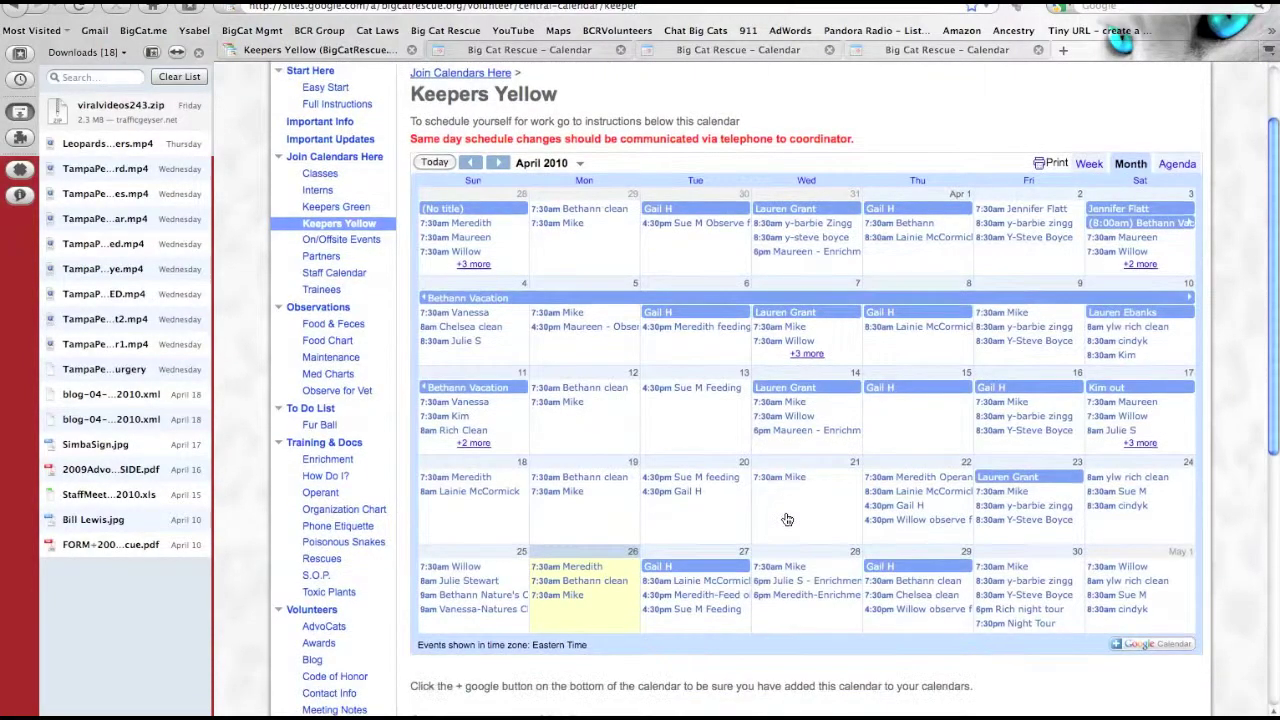
pyautogui.click(1177, 648)
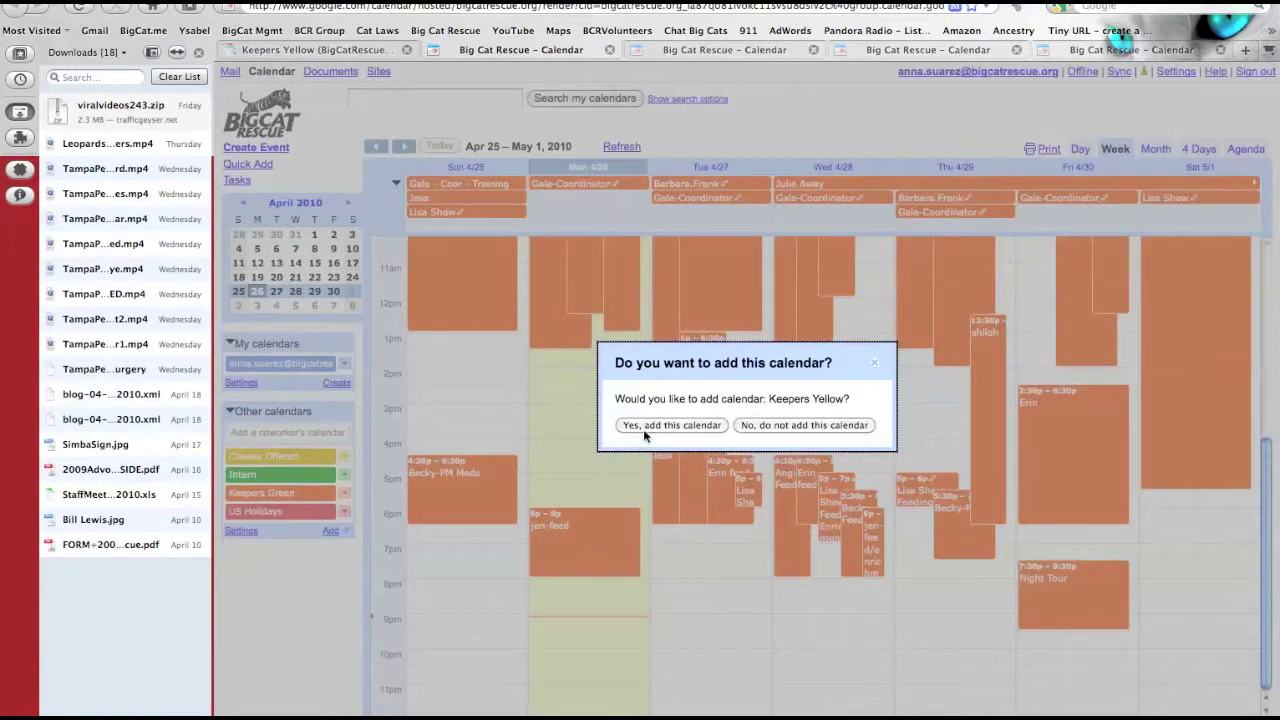
pyautogui.click(643, 427)
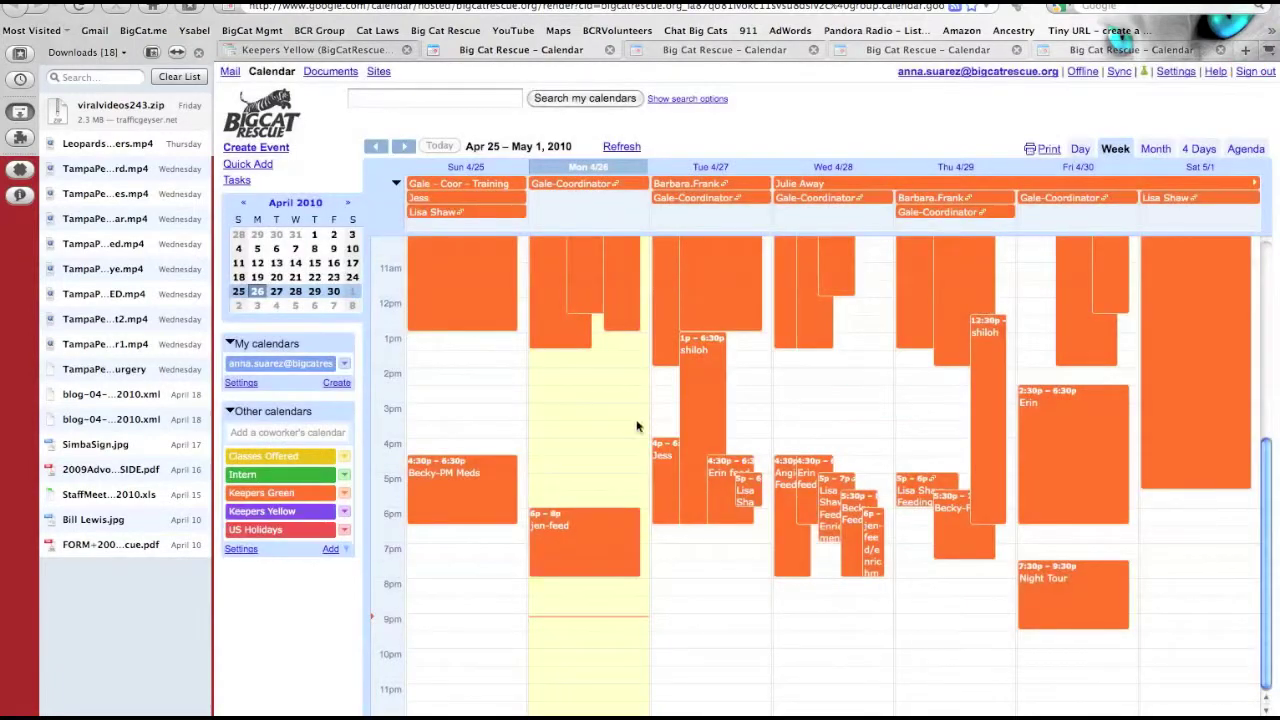
pyautogui.click(318, 50)
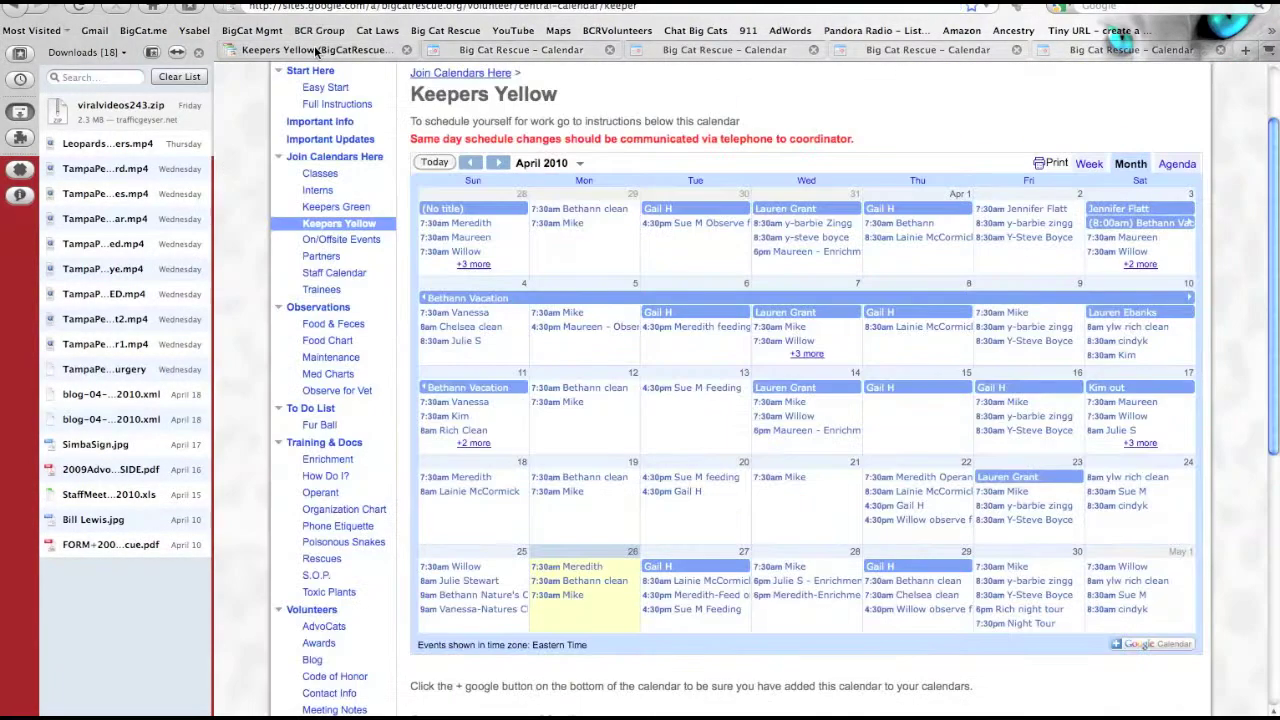
pyautogui.click(341, 241)
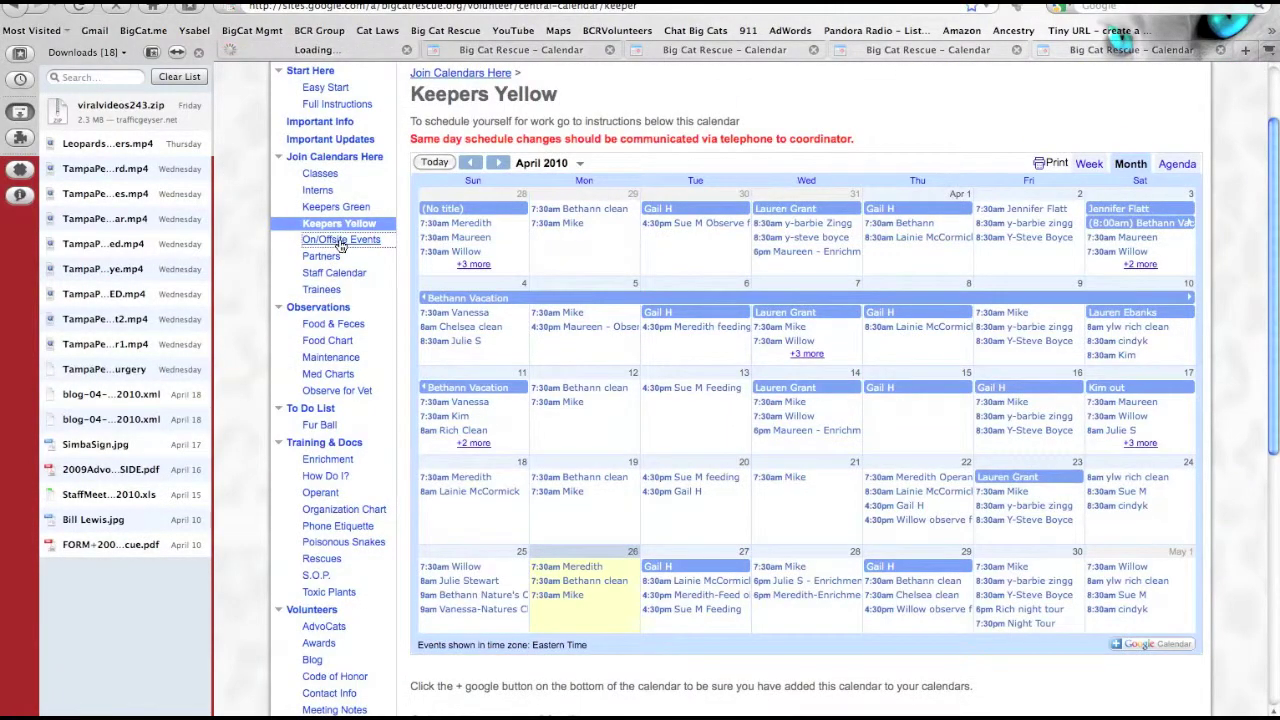
# - Add the On/Offsite Events calendar to the volunteer's Google Calendar
pyautogui.scroll(-1, 848, 380)
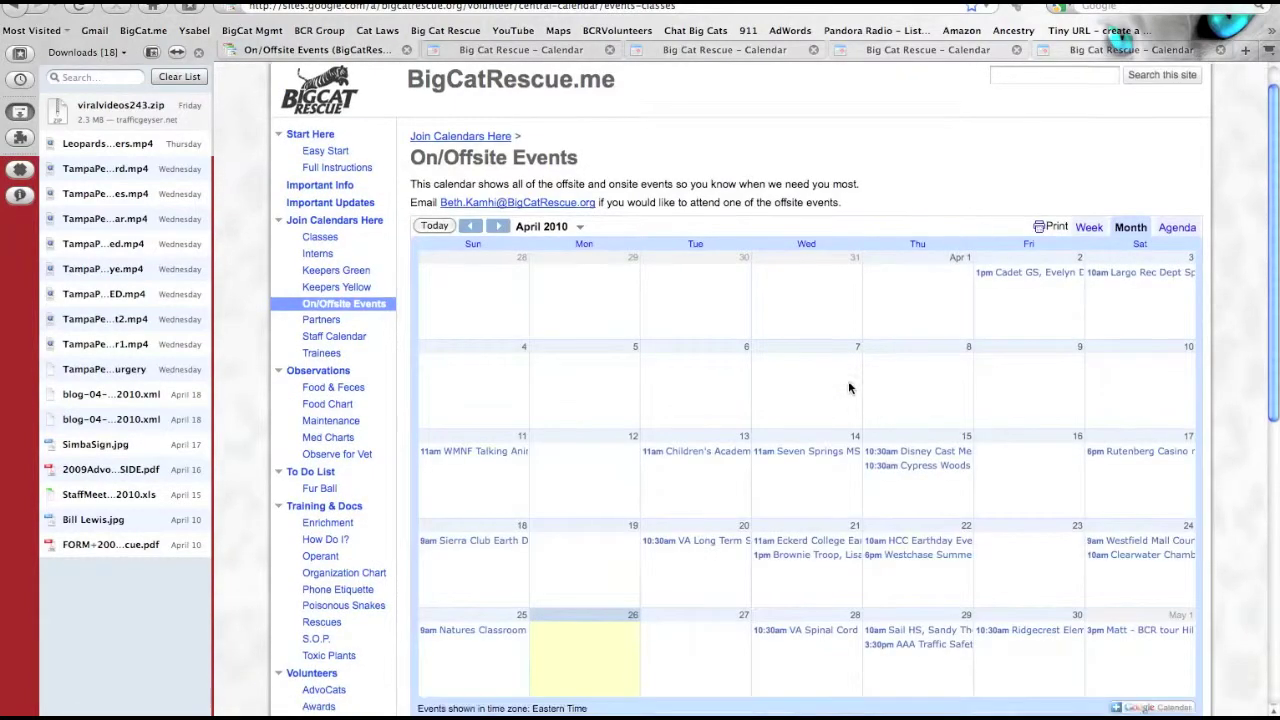
pyautogui.scroll(-2, 848, 388)
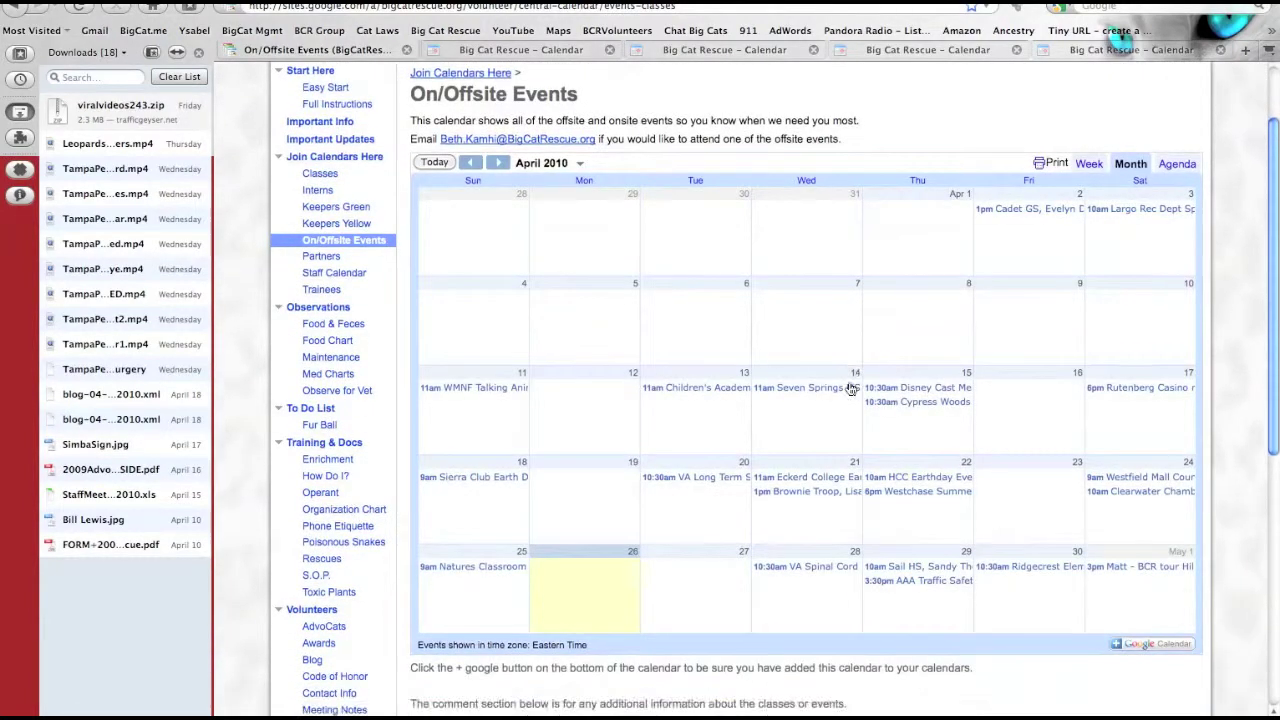
pyautogui.click(1143, 652)
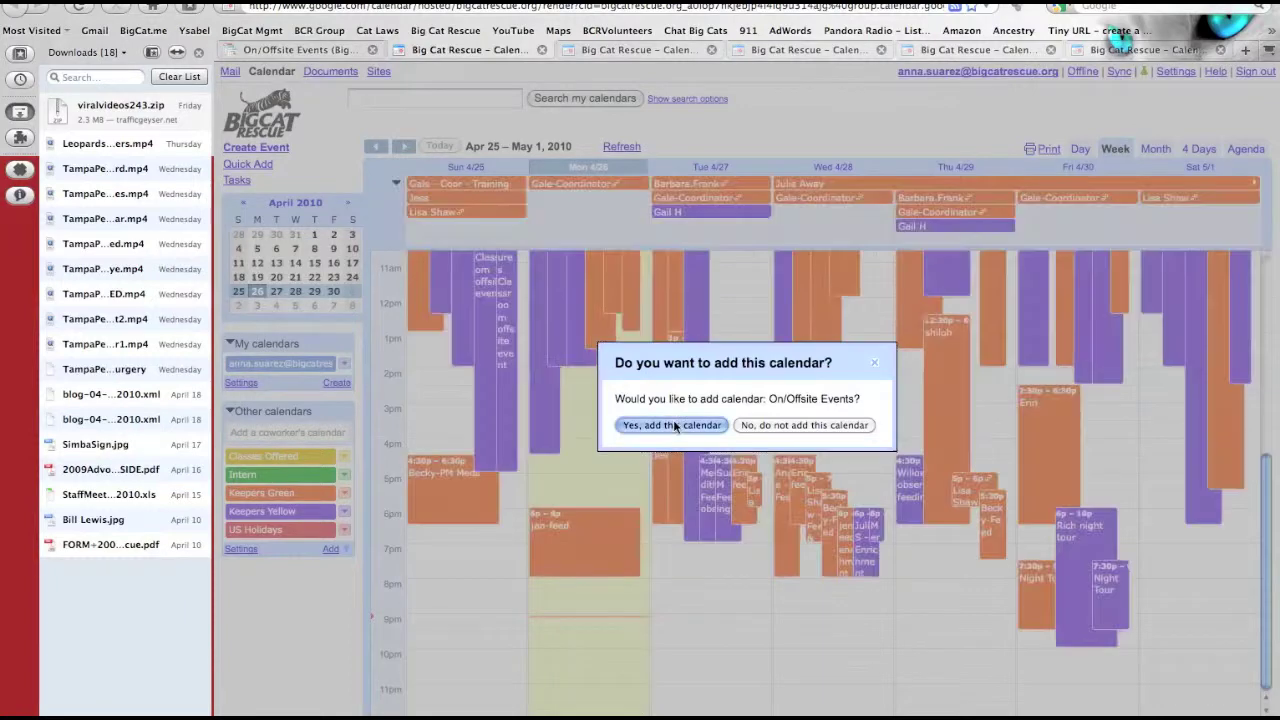
pyautogui.click(675, 427)
pyautogui.click(303, 54)
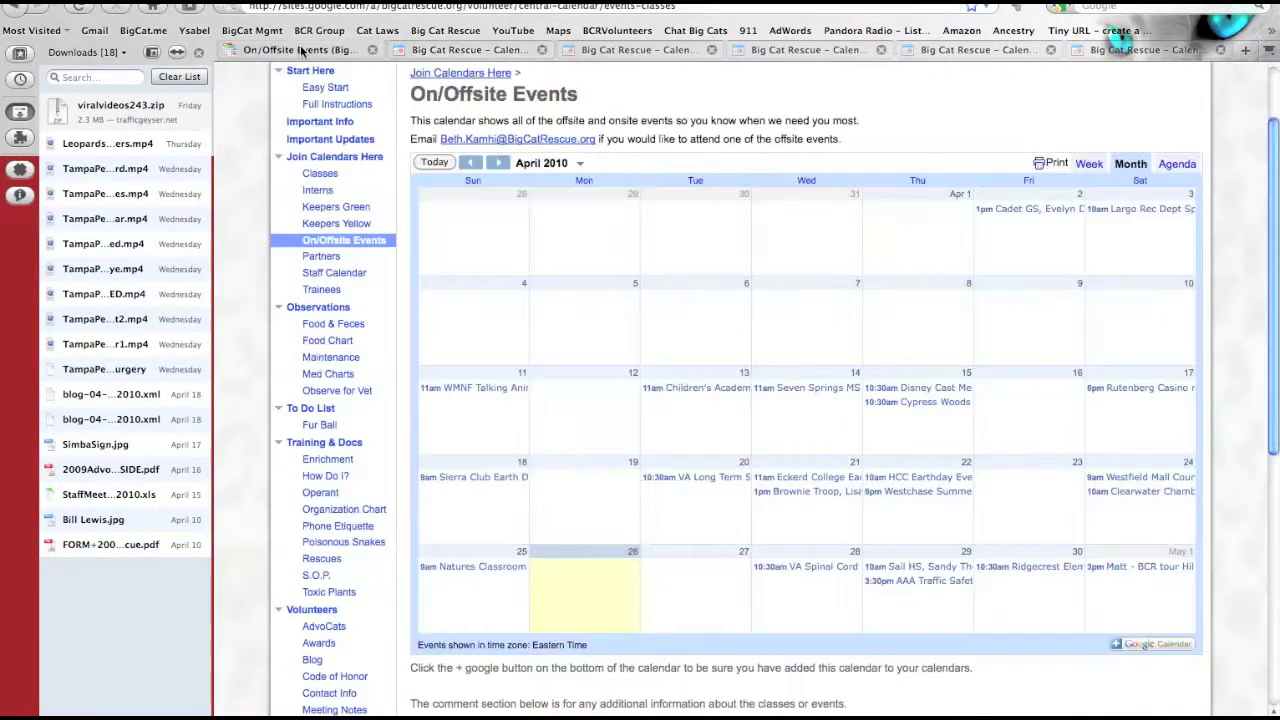
# - Add the Partner Schedule calendar from the Partners page to Google Calendar
pyautogui.click(322, 257)
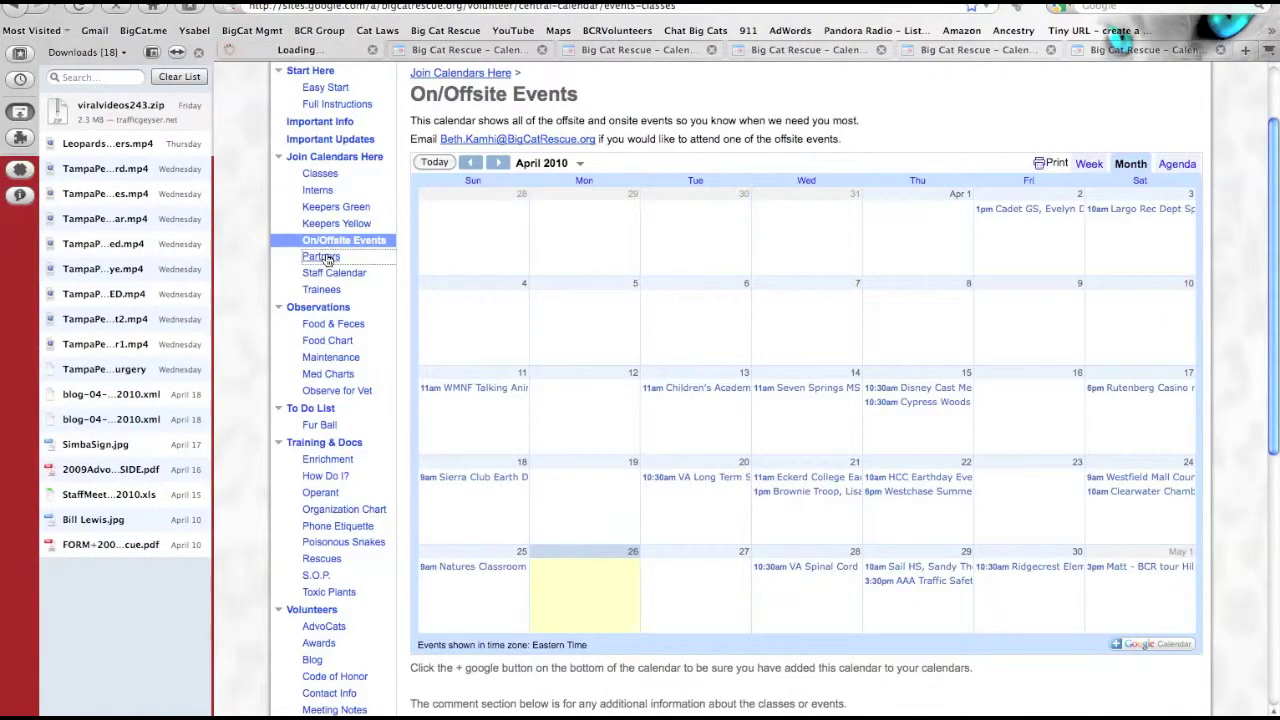
pyautogui.scroll(-3, 589, 319)
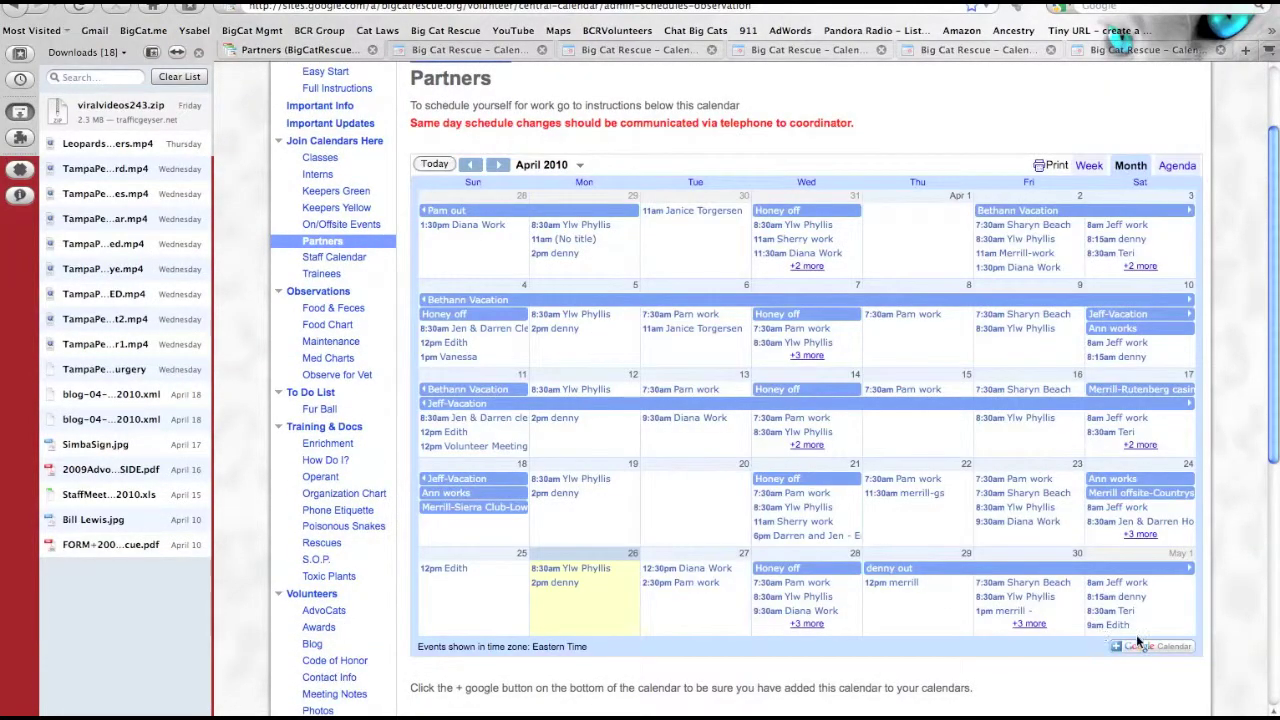
pyautogui.click(1140, 645)
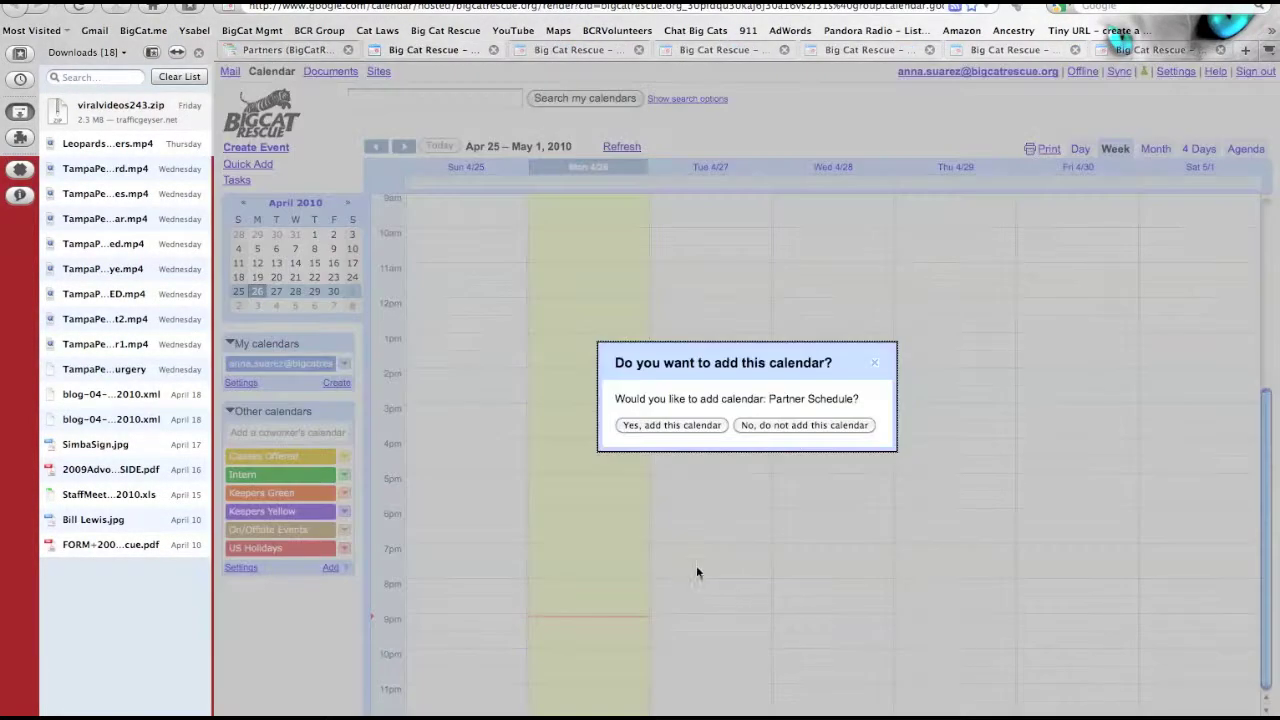
pyautogui.click(688, 425)
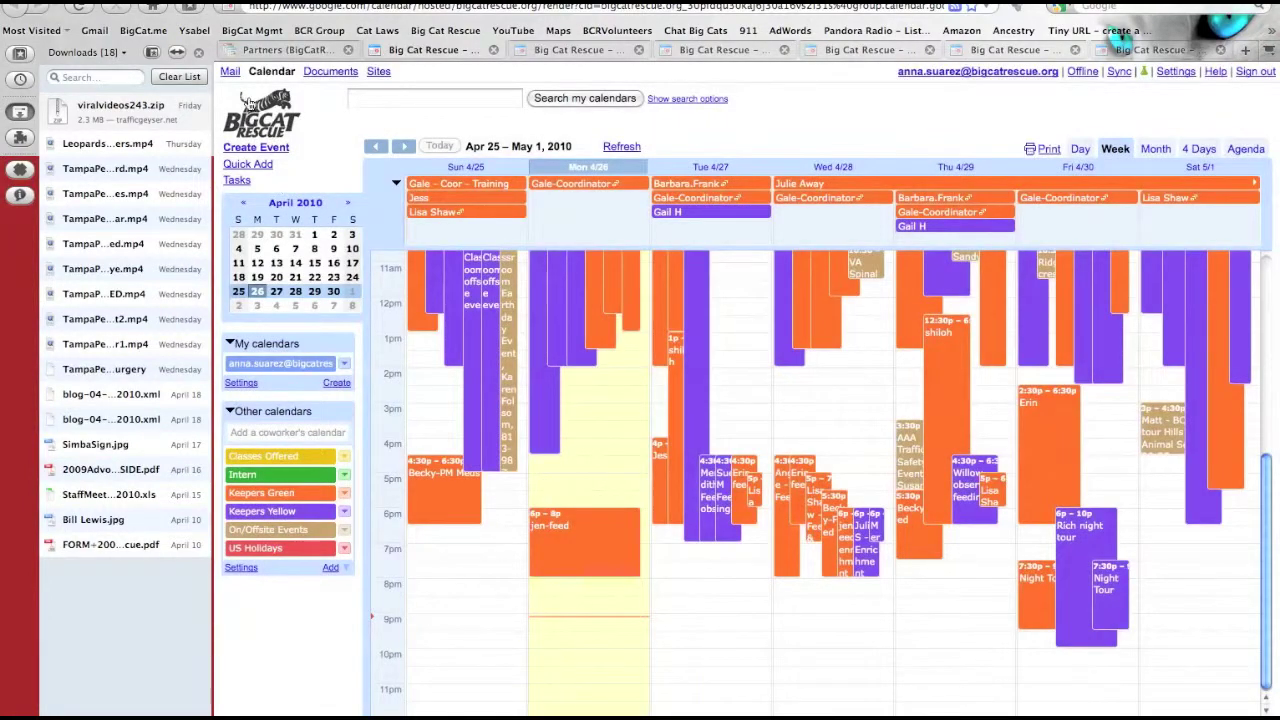
pyautogui.click(269, 51)
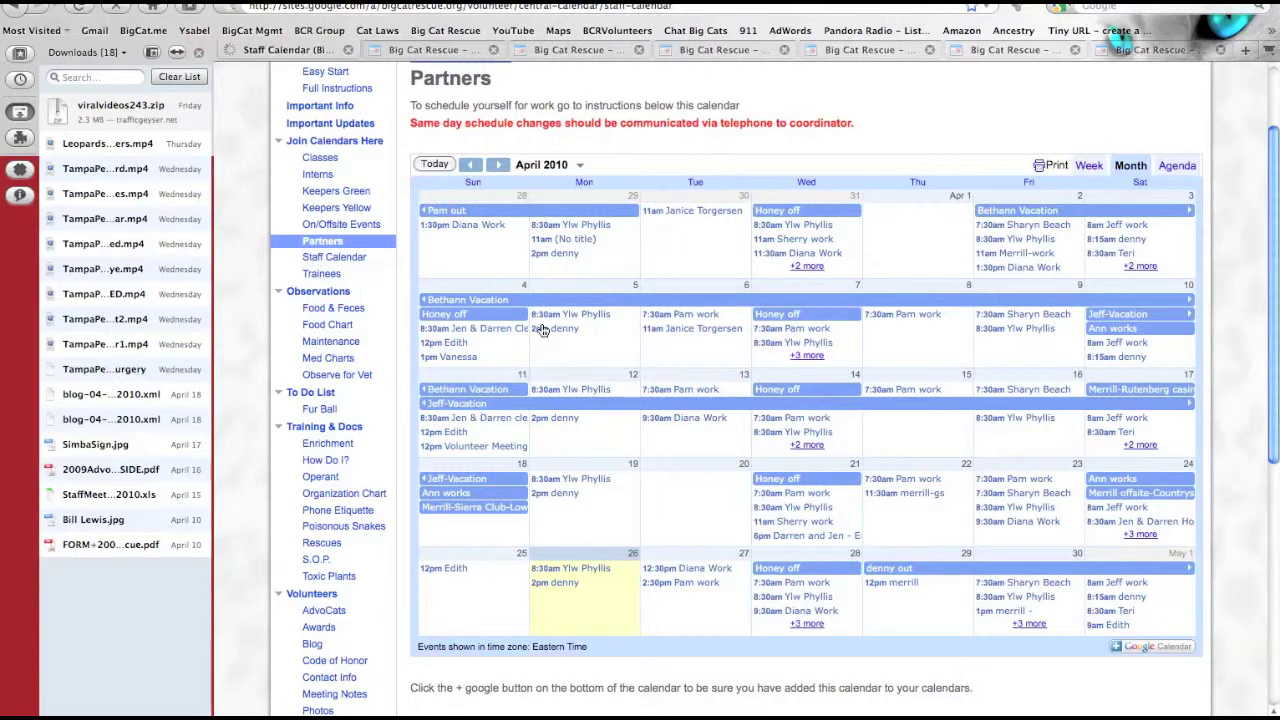
# - Add the Staff Calendar to Google Calendar
pyautogui.scroll(-2, 541, 330)
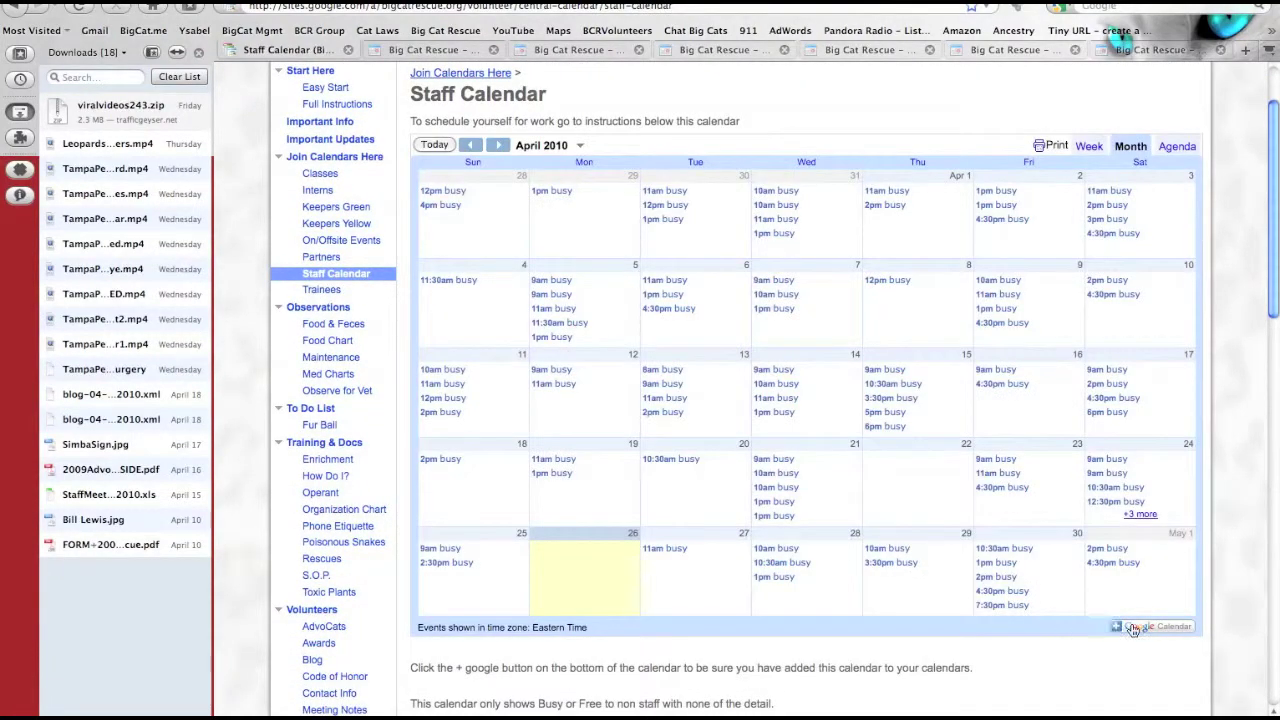
pyautogui.click(1132, 628)
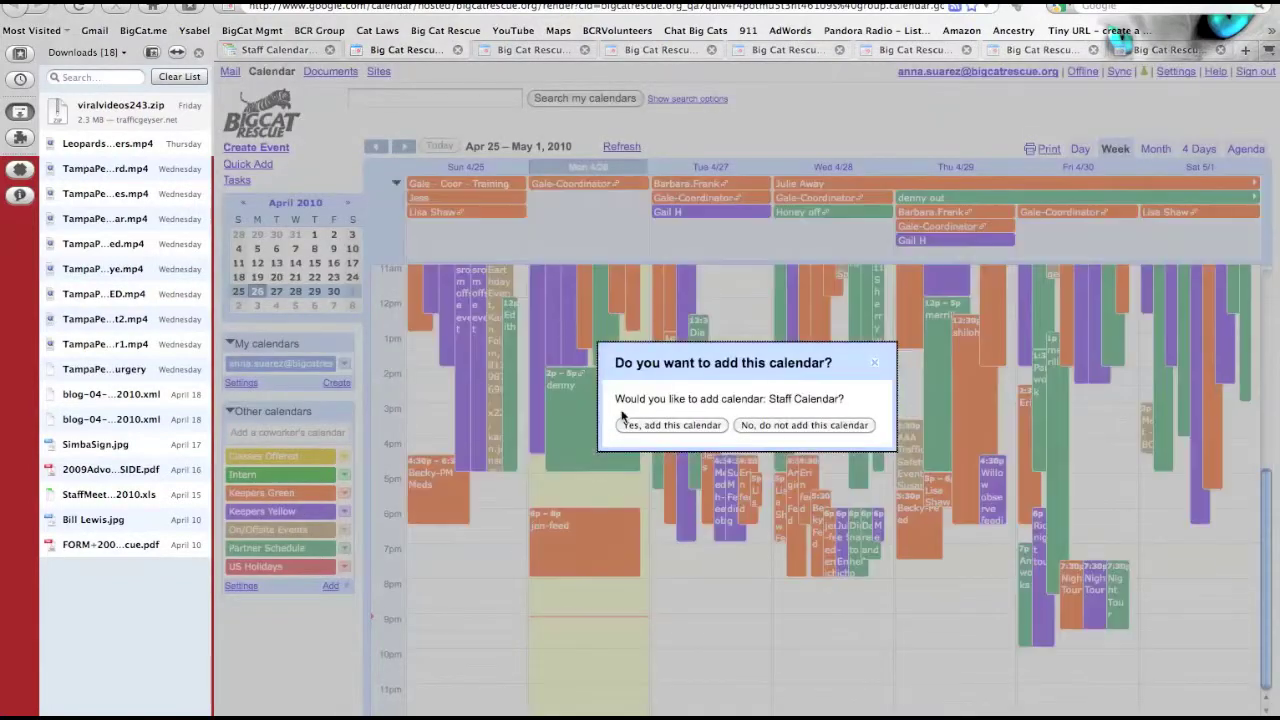
pyautogui.click(637, 427)
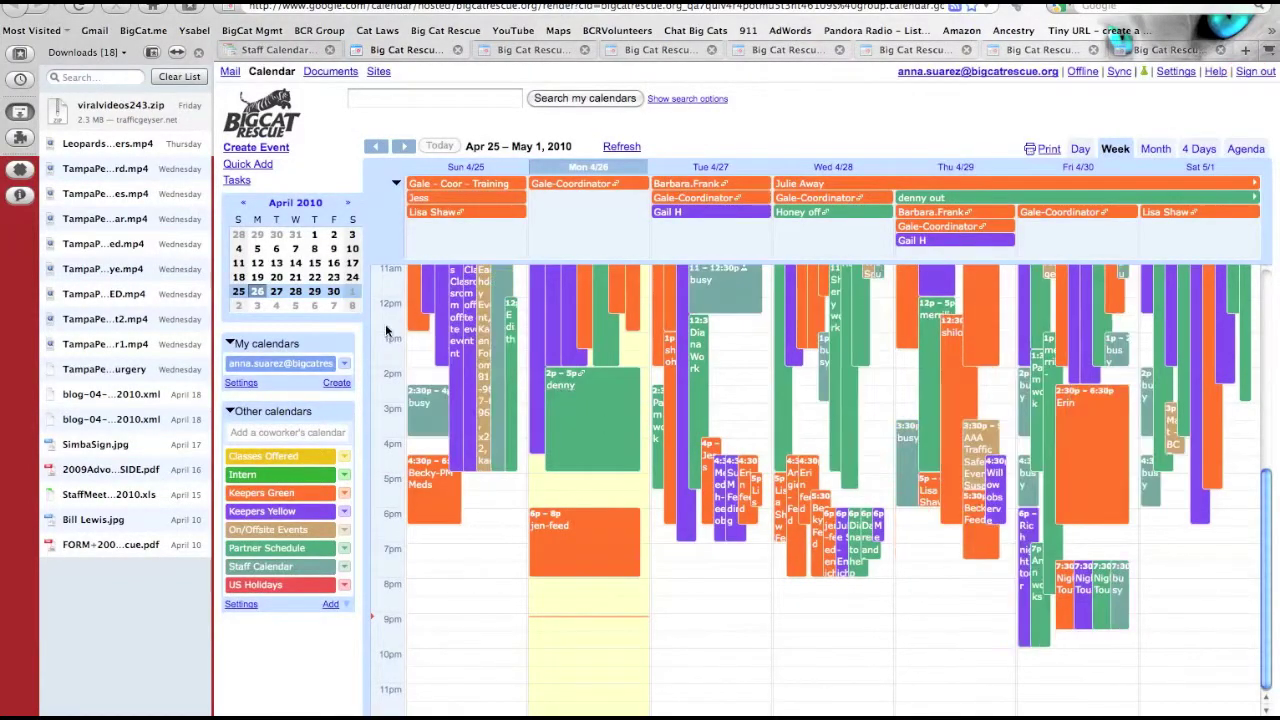
pyautogui.click(257, 52)
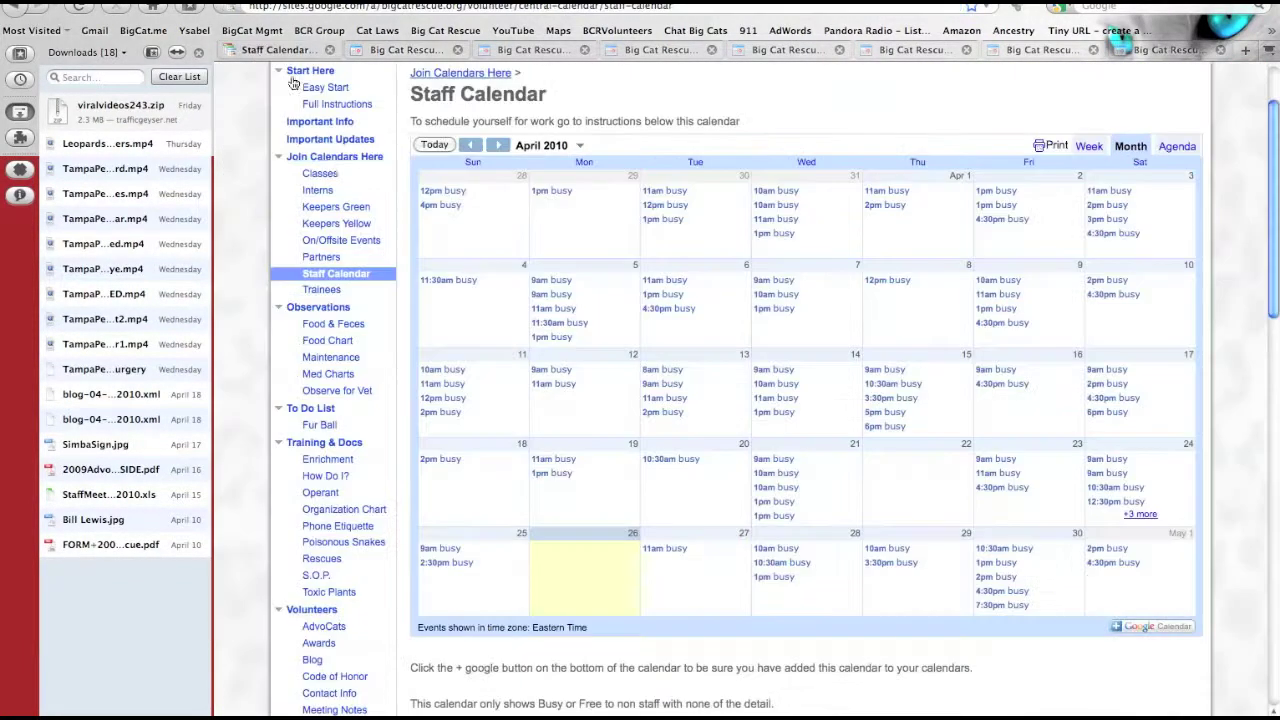
# - Add the Trainees' Red Level Schedule calendar, then close the four duplicate calendar tabs
pyautogui.click(318, 290)
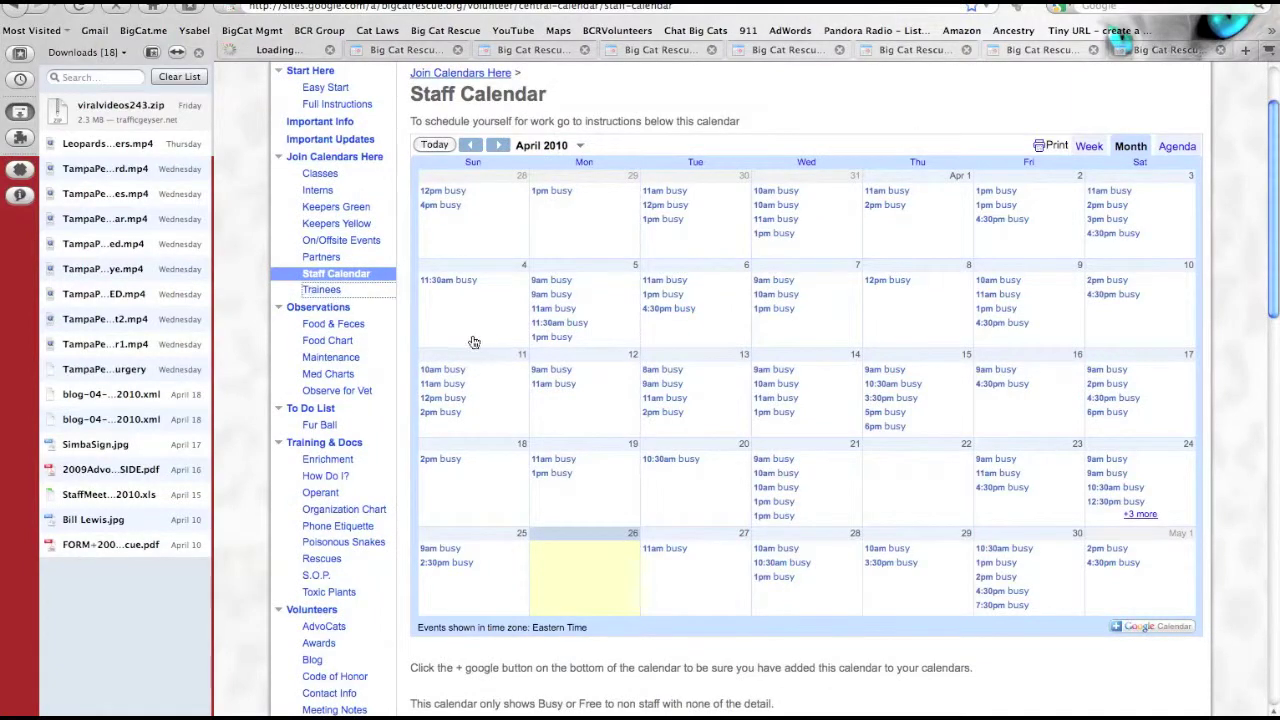
pyautogui.scroll(-2, 471, 340)
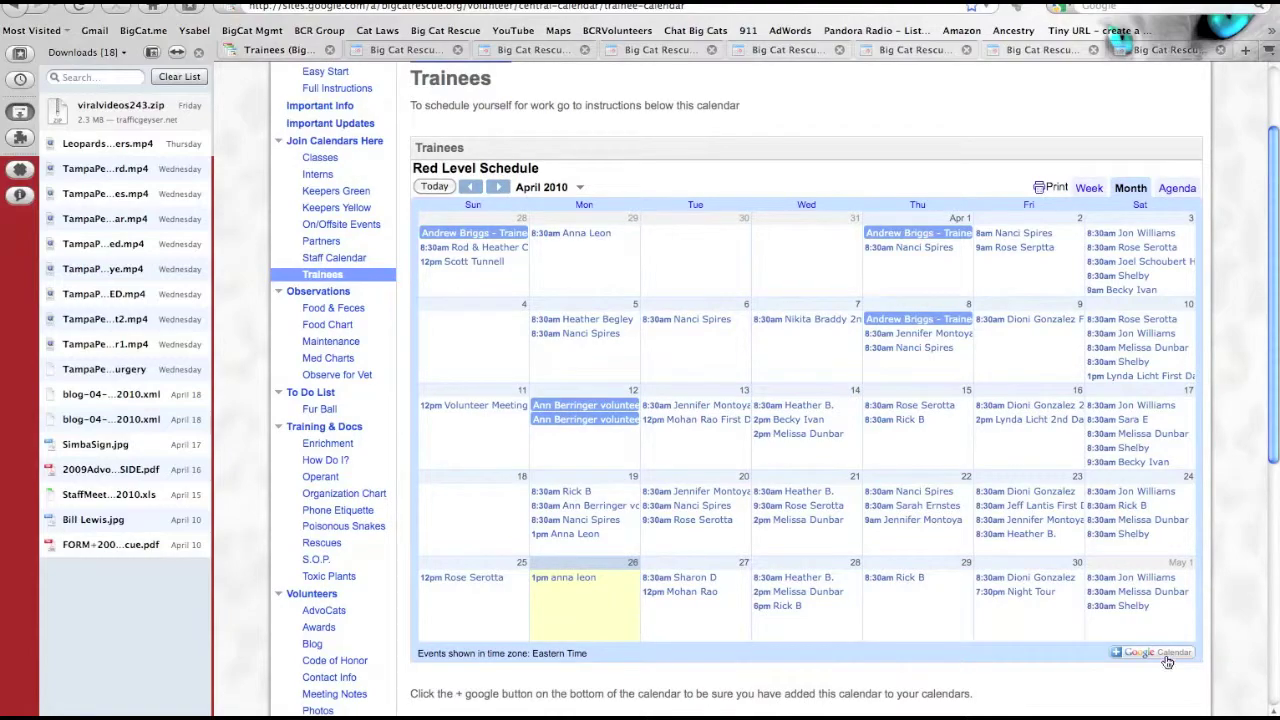
pyautogui.click(1165, 656)
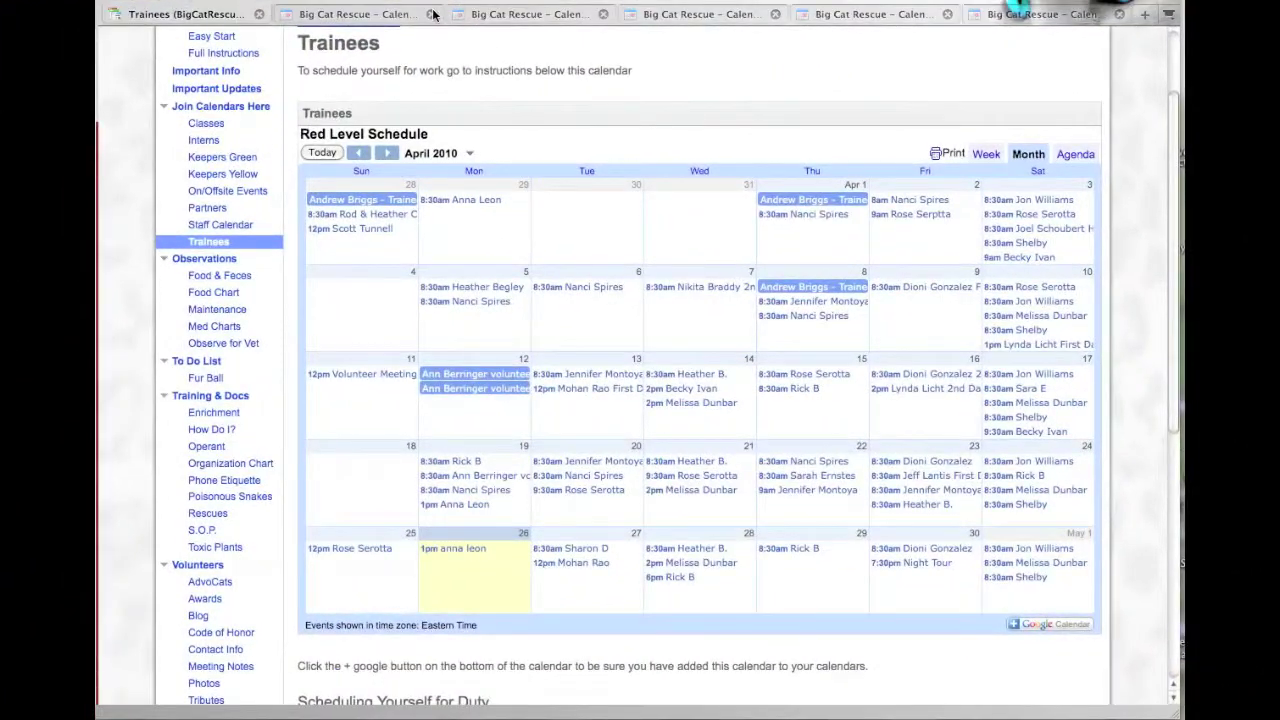
pyautogui.click(431, 14)
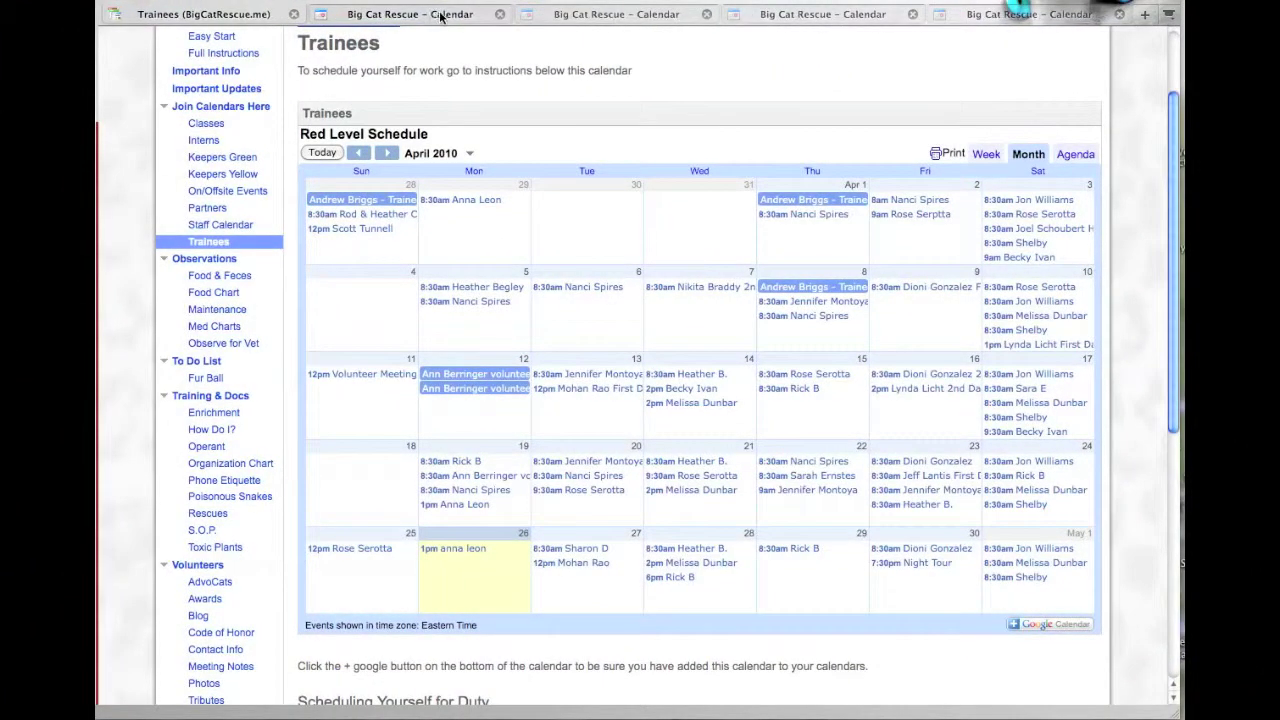
pyautogui.click(499, 15)
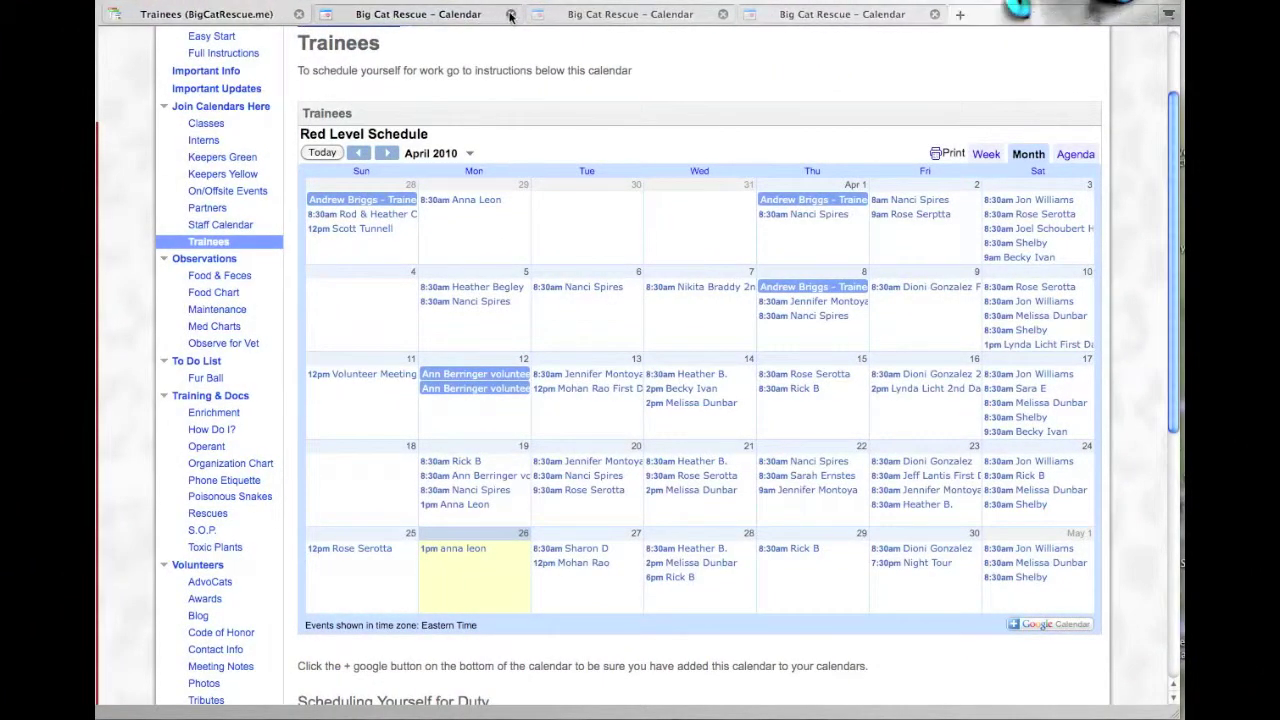
pyautogui.click(510, 15)
pyautogui.click(510, 15)
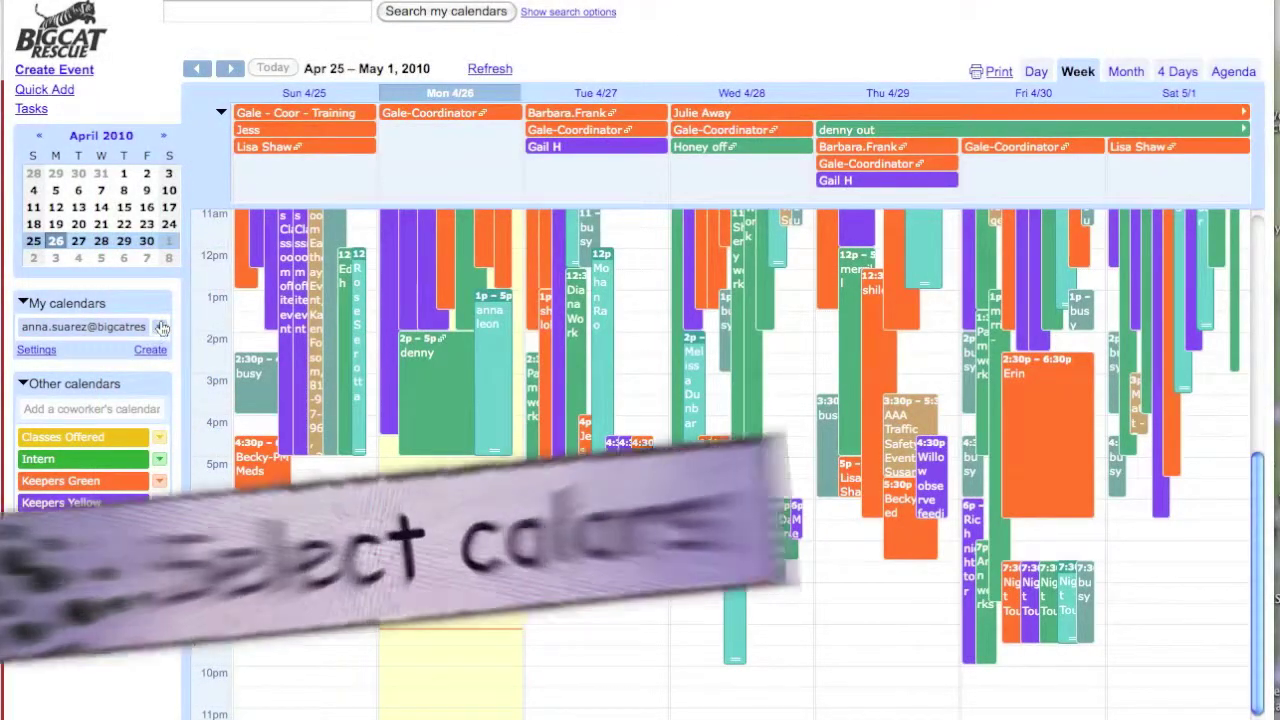
# - Colour the volunteer's own calendar pink, Classes Offered teal, Intern blue and Keepers Green green
pyautogui.click(159, 330)
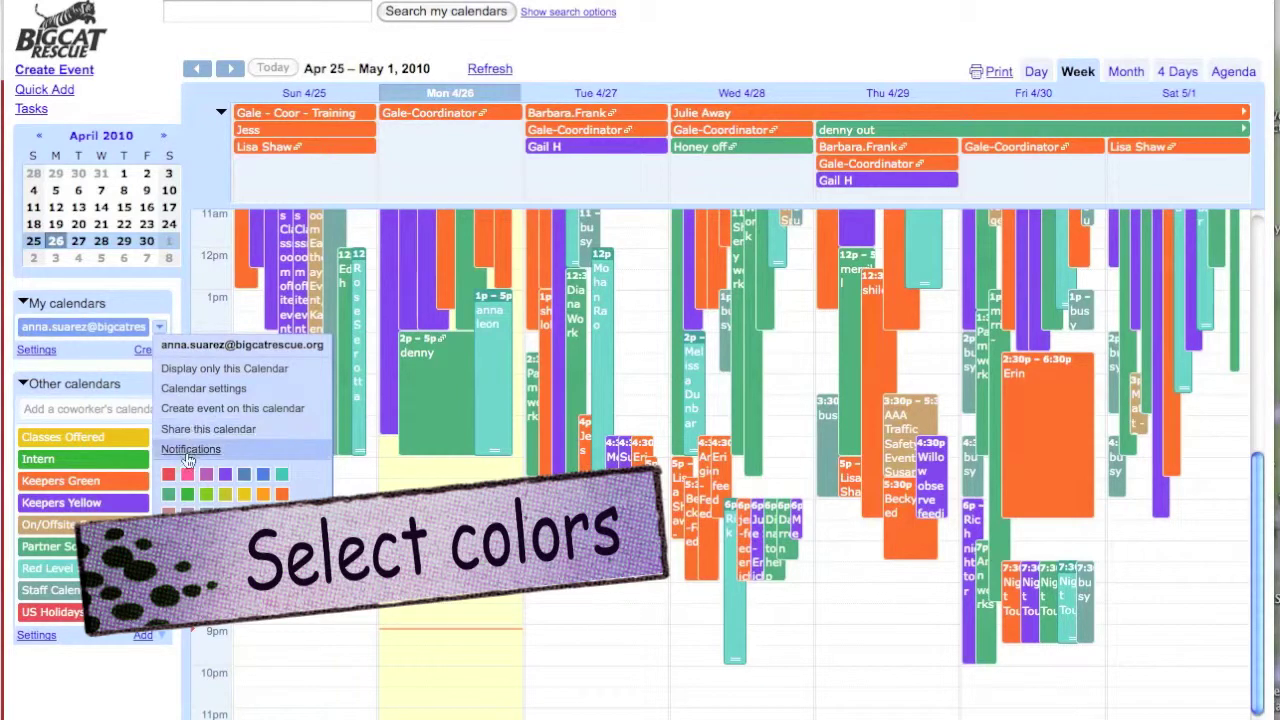
pyautogui.click(187, 475)
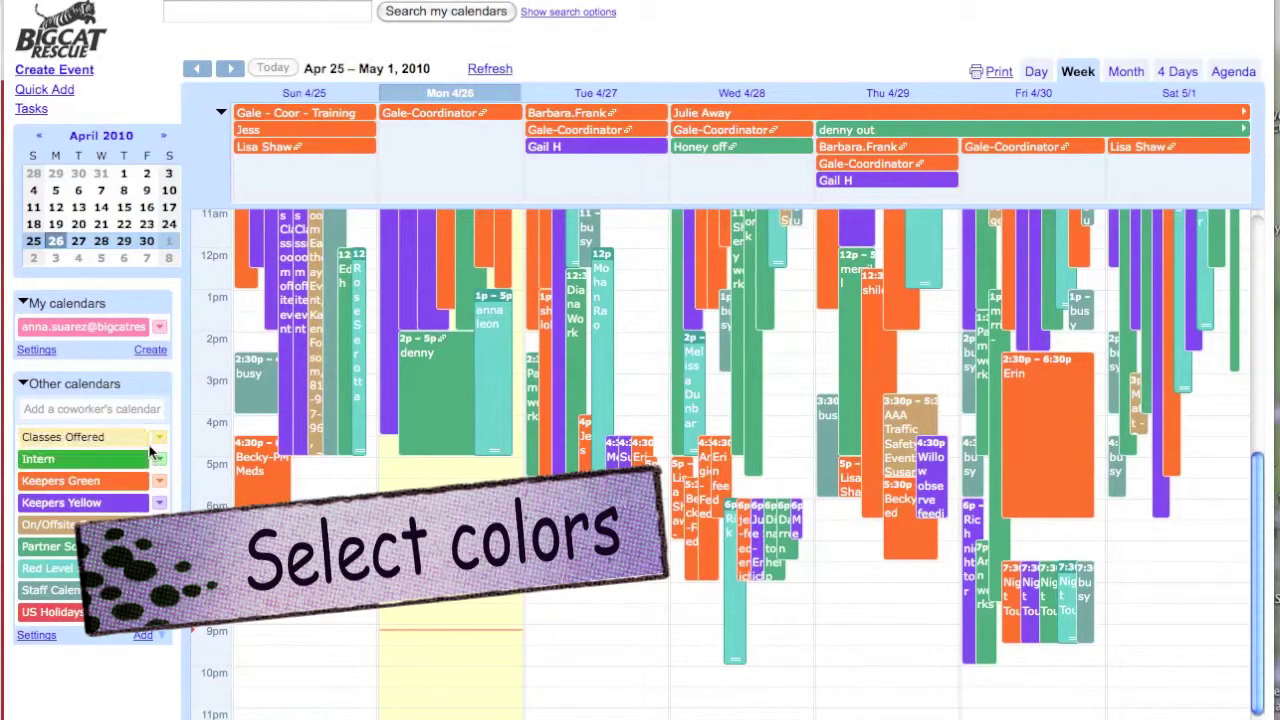
pyautogui.click(159, 441)
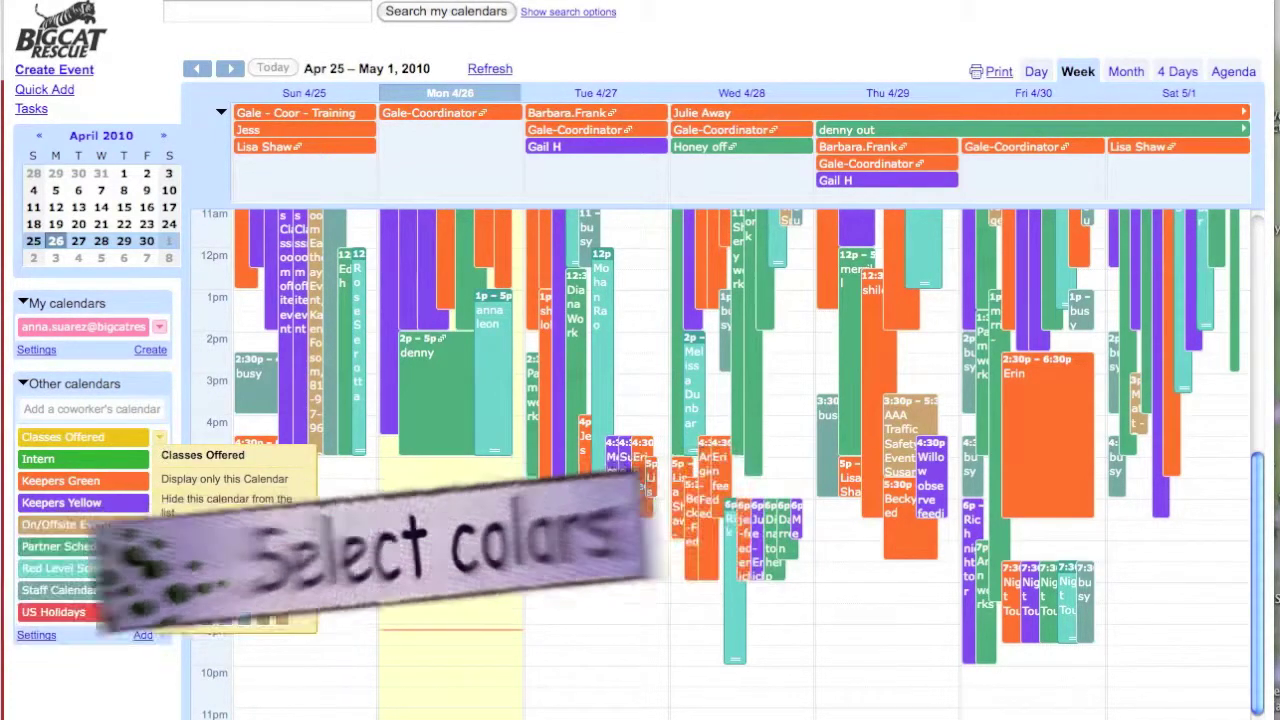
pyautogui.click(282, 580)
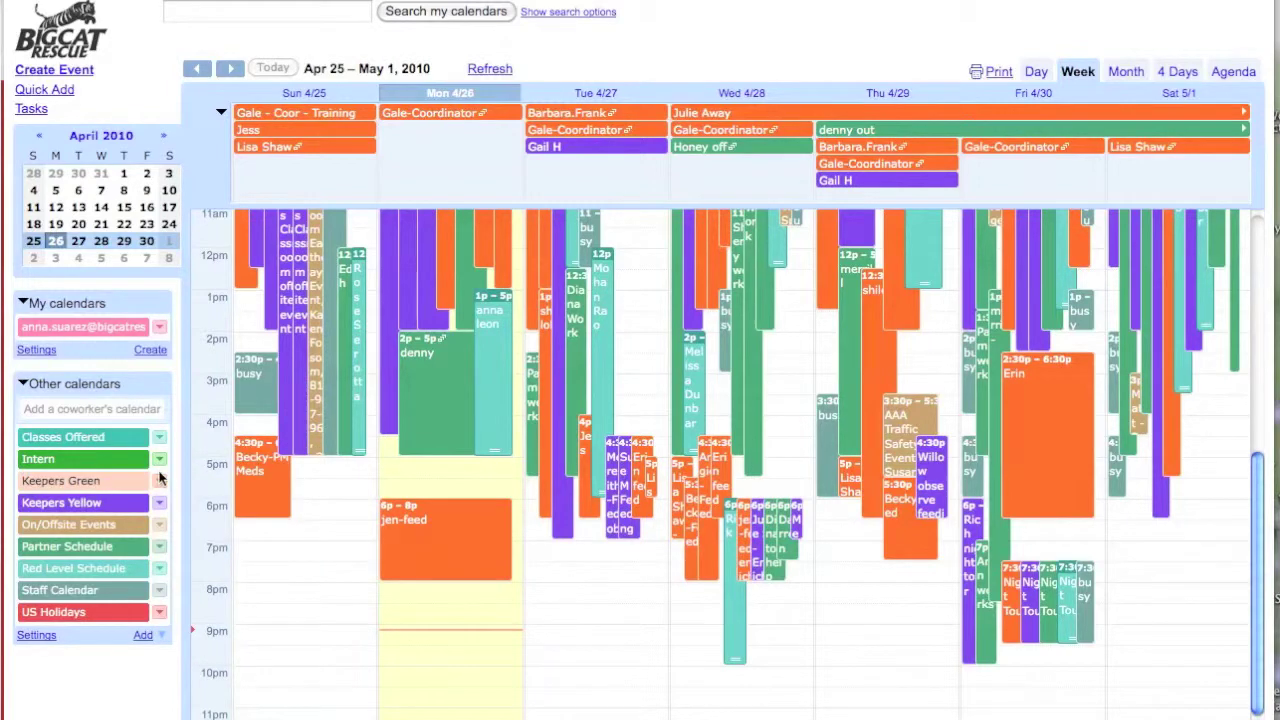
pyautogui.click(159, 459)
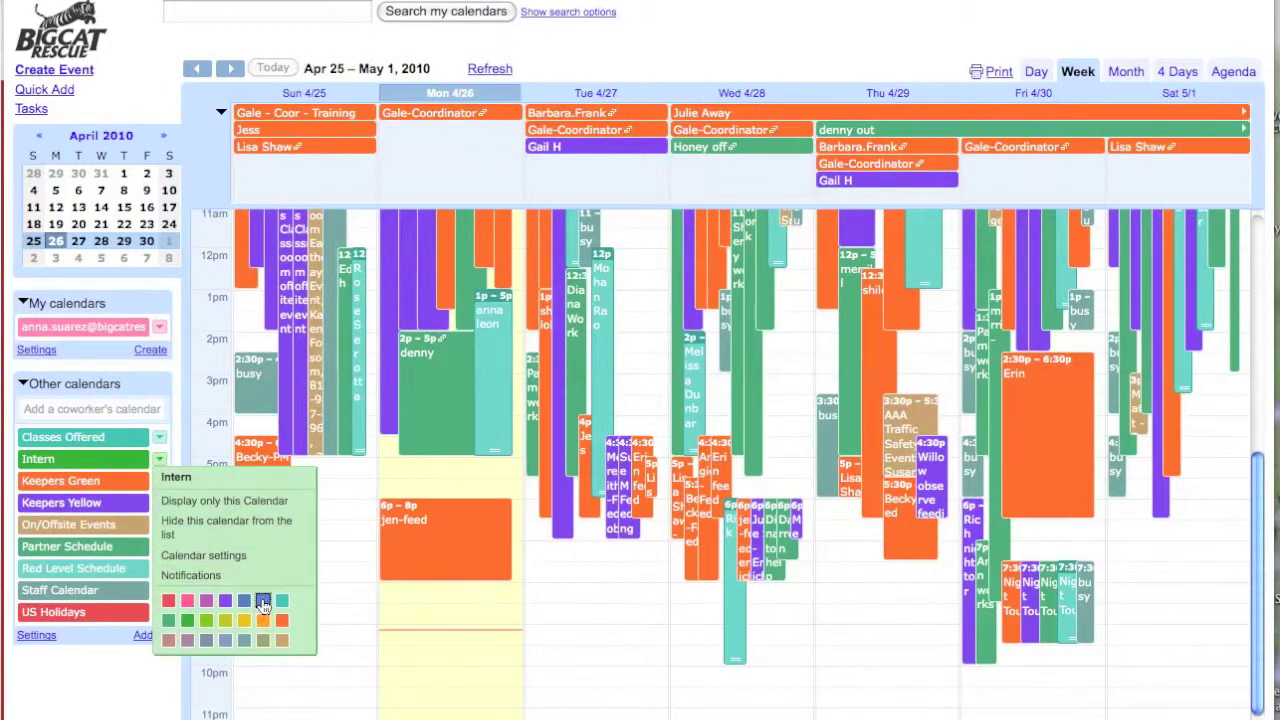
pyautogui.click(263, 600)
pyautogui.click(160, 481)
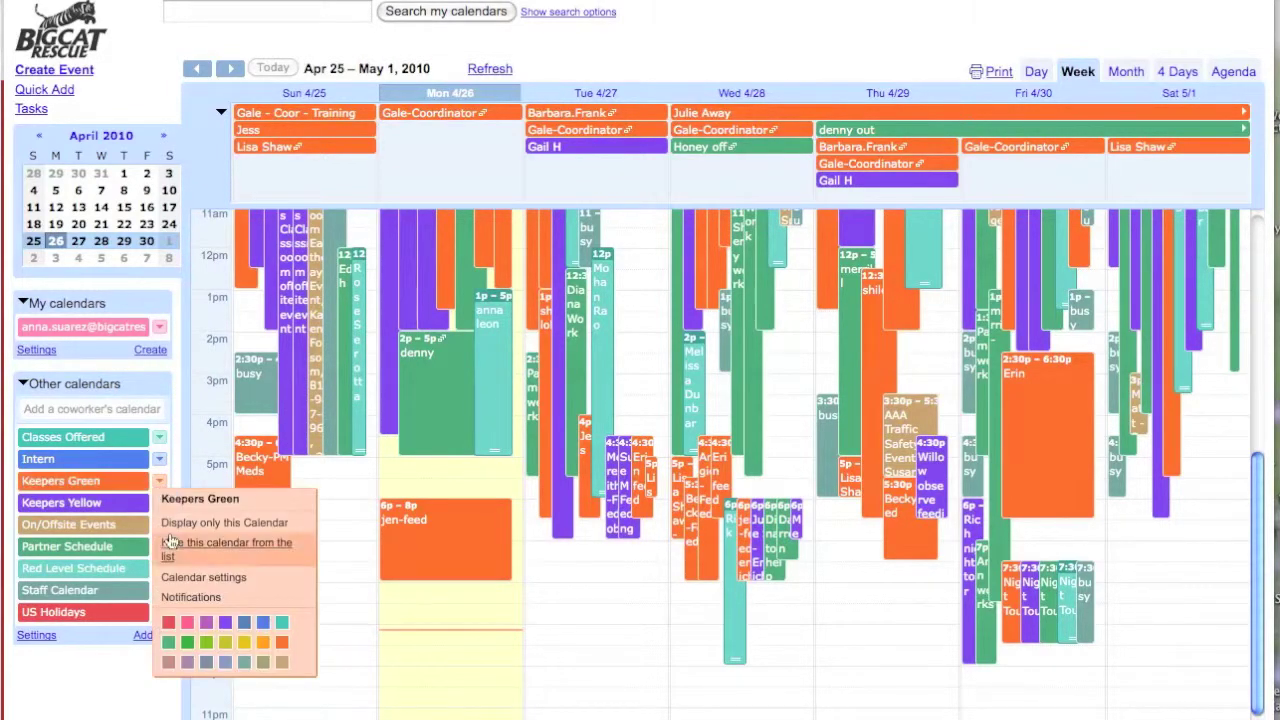
pyautogui.click(187, 642)
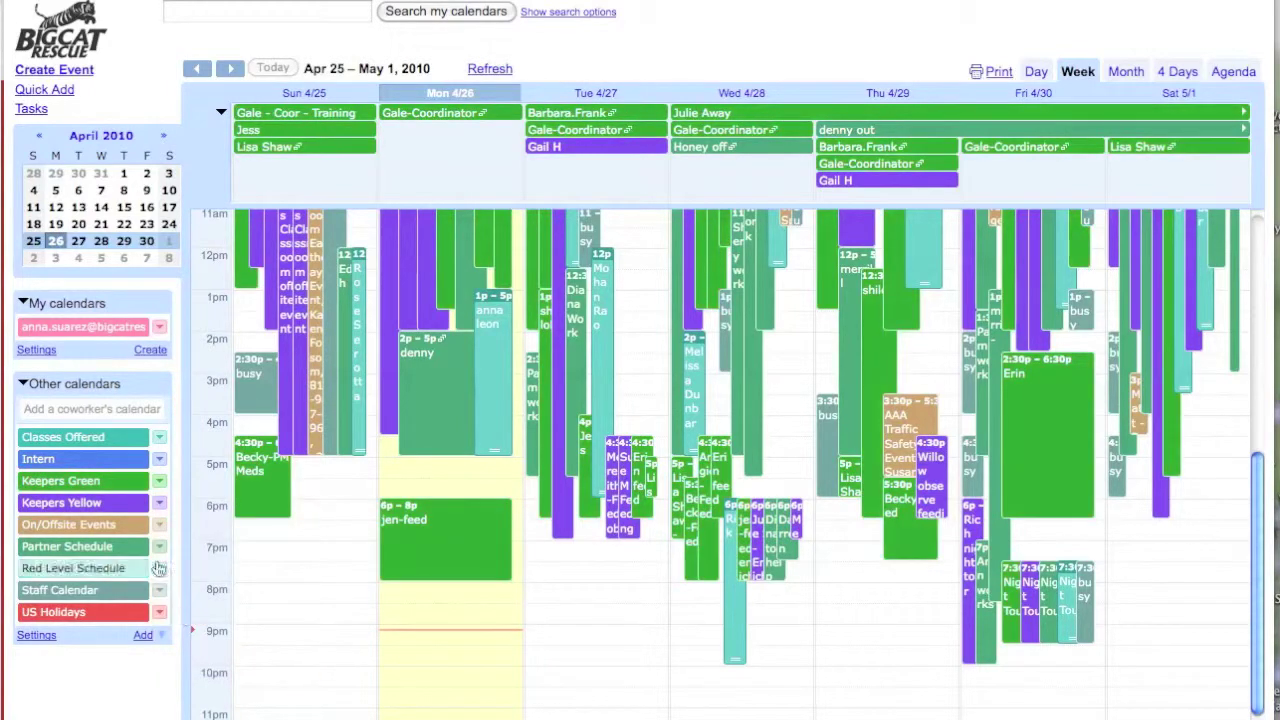
# - Colour Keepers Yellow yellow, Partner Schedule orange, Red Level Schedule red and Staff Calendar slate blue
pyautogui.click(166, 511)
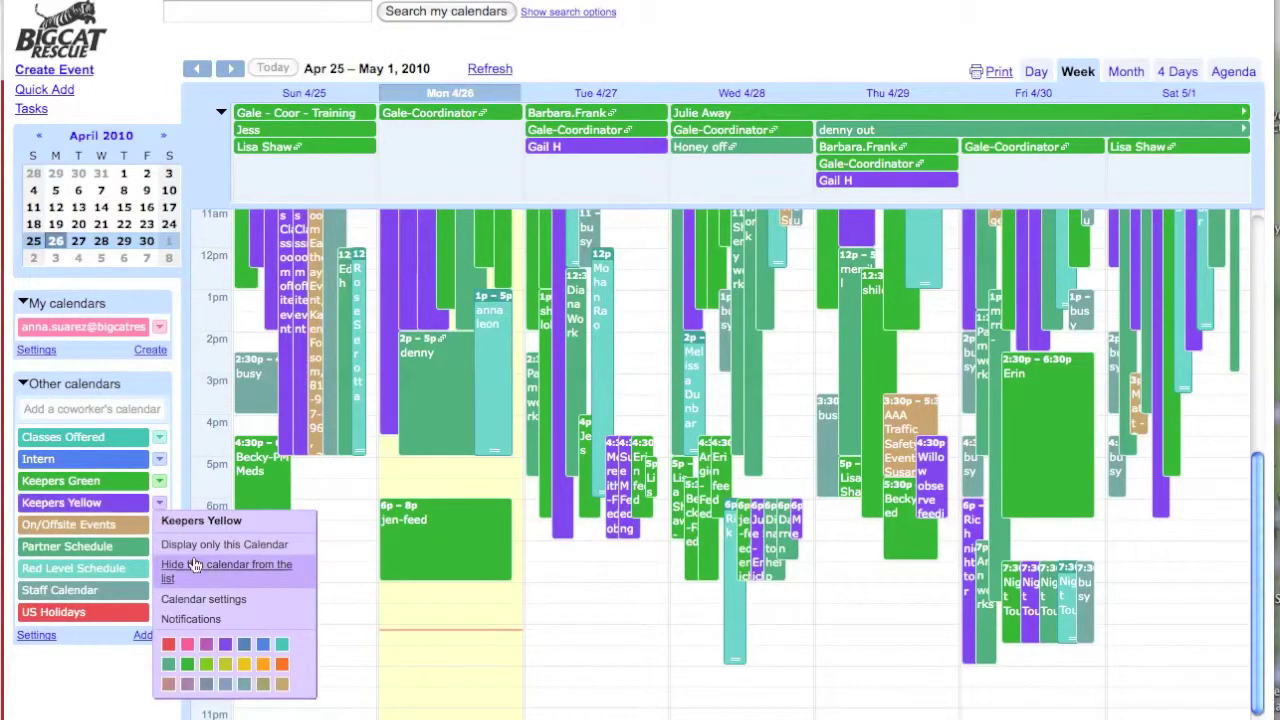
pyautogui.click(246, 668)
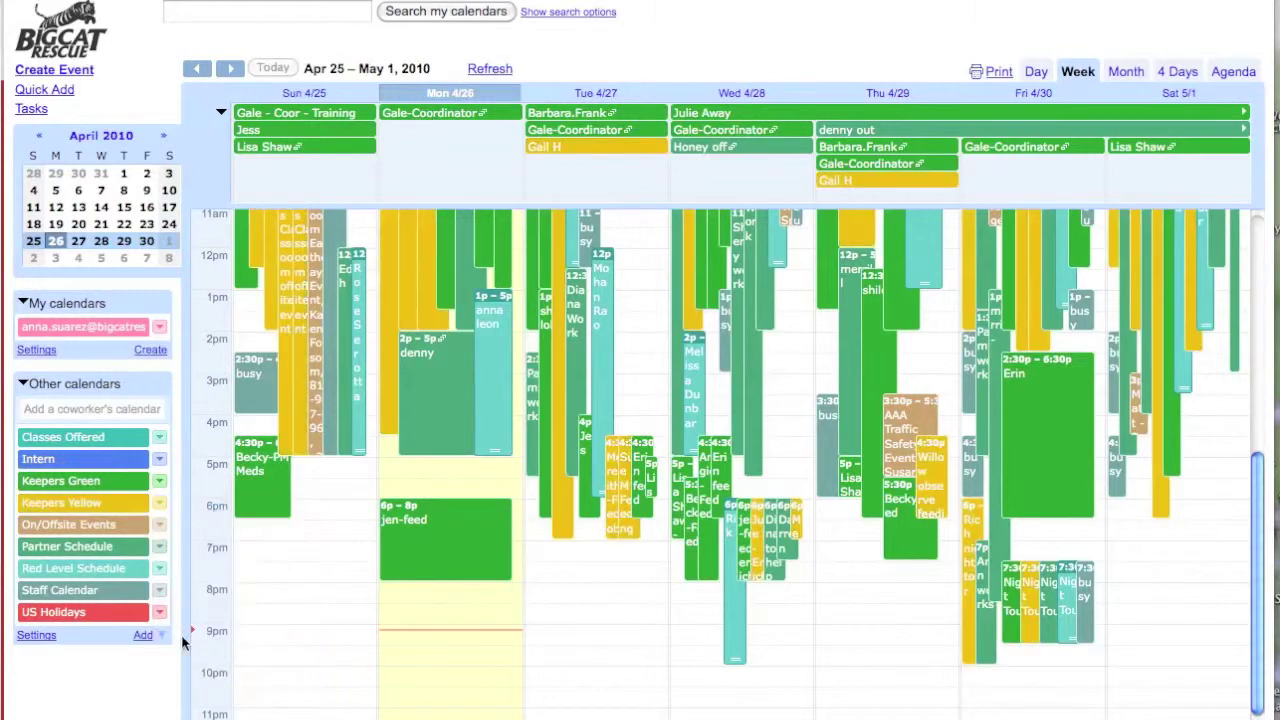
pyautogui.click(160, 550)
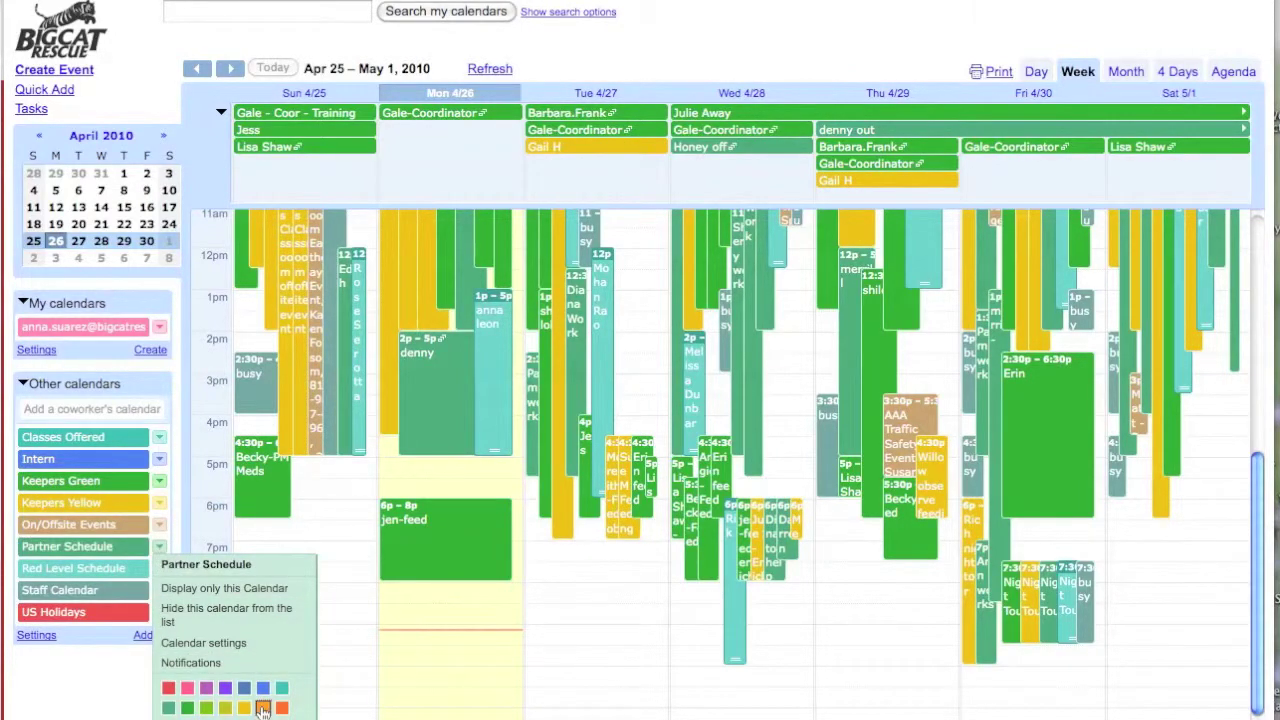
pyautogui.click(263, 709)
pyautogui.click(160, 568)
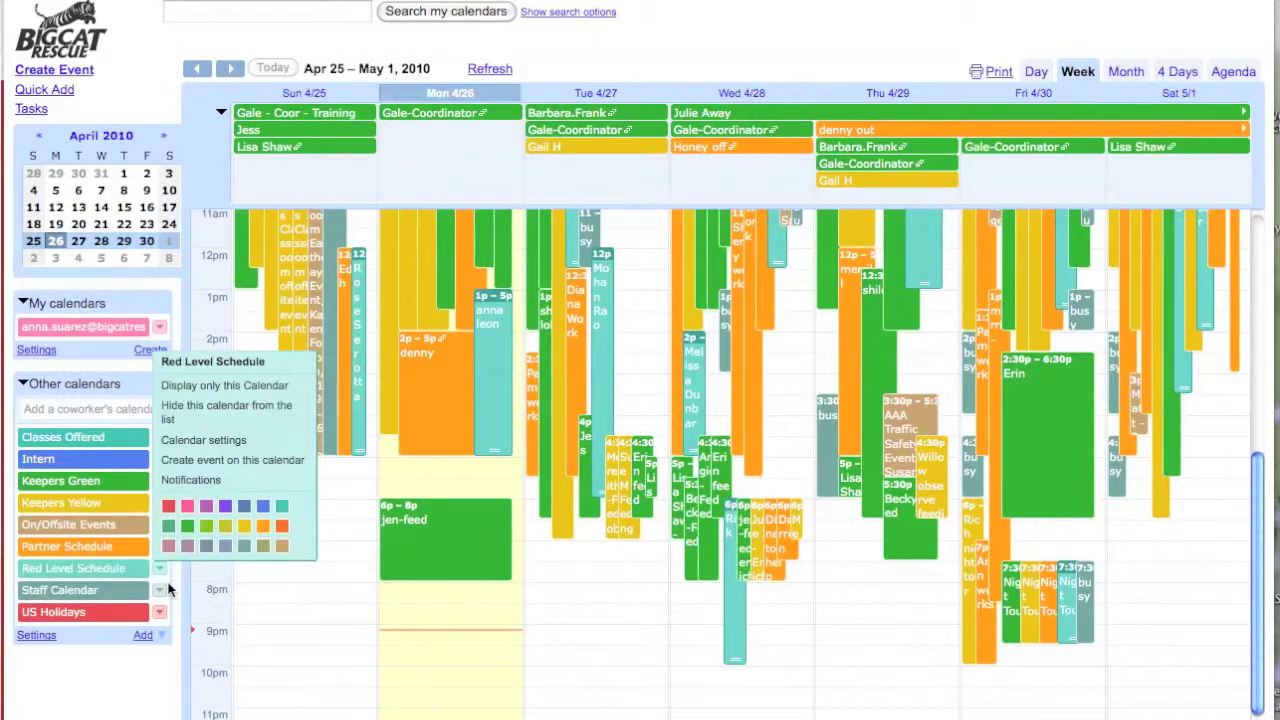
pyautogui.click(168, 505)
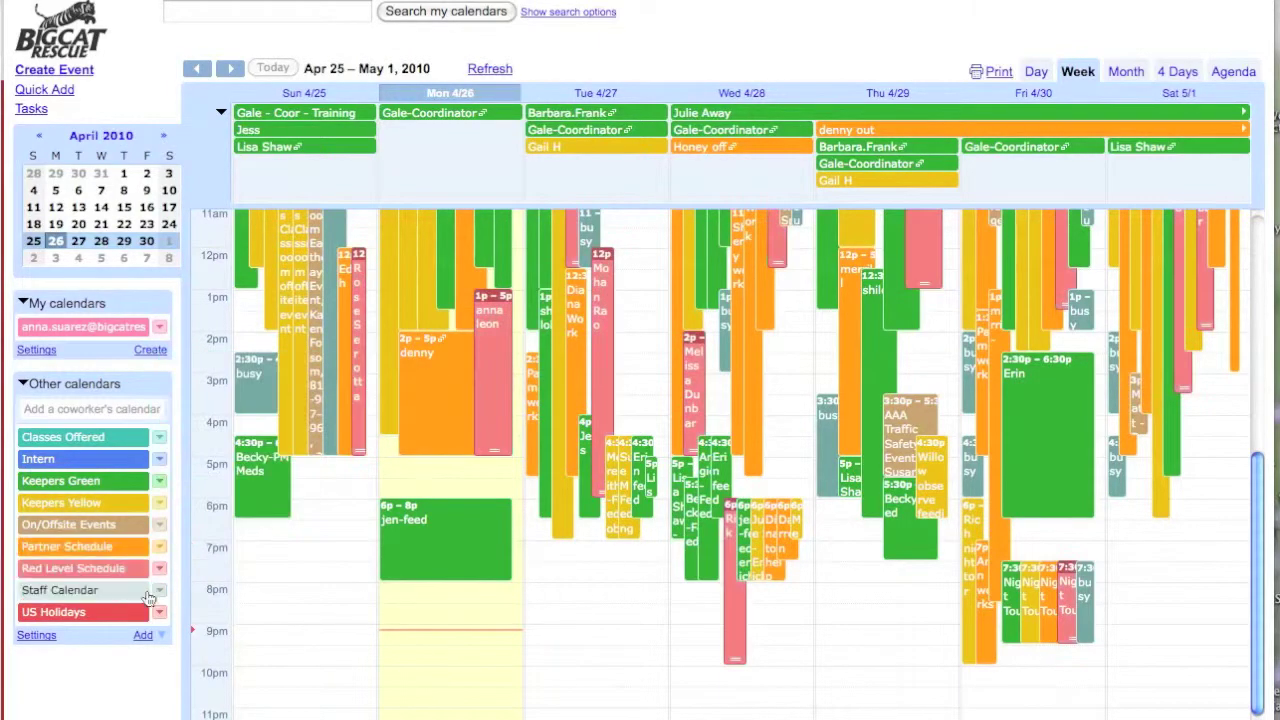
pyautogui.click(157, 592)
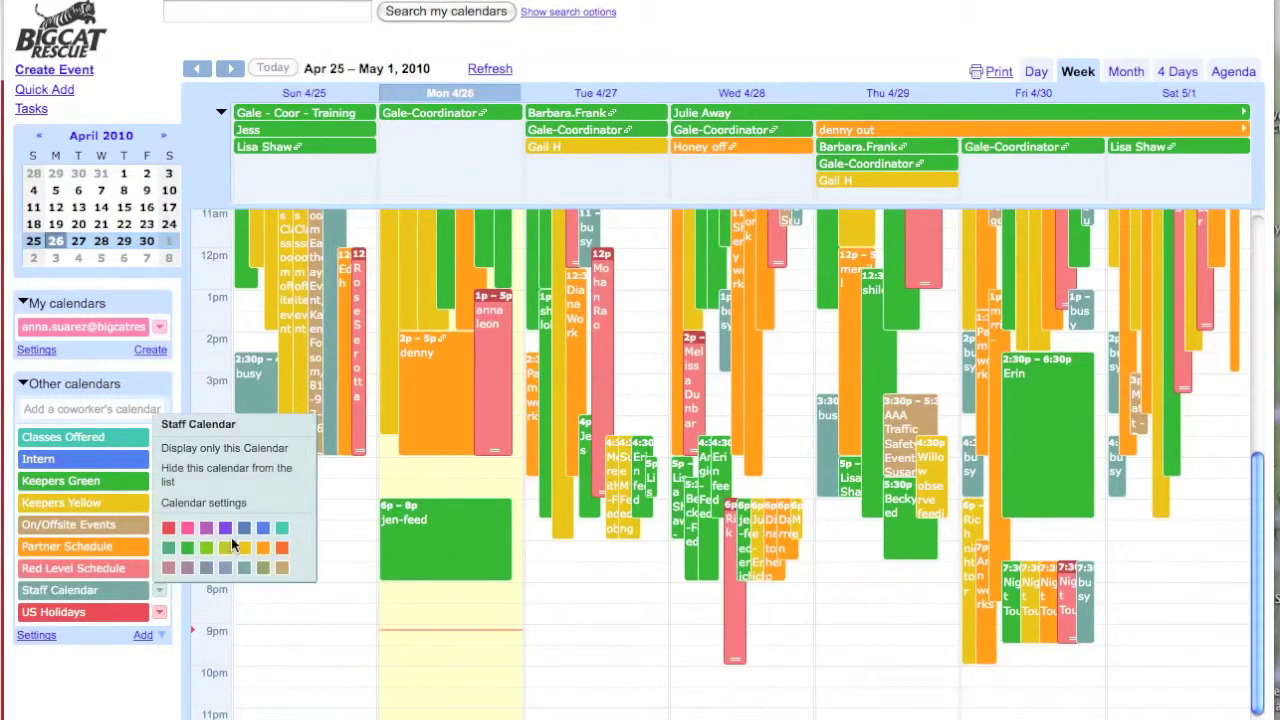
pyautogui.click(243, 530)
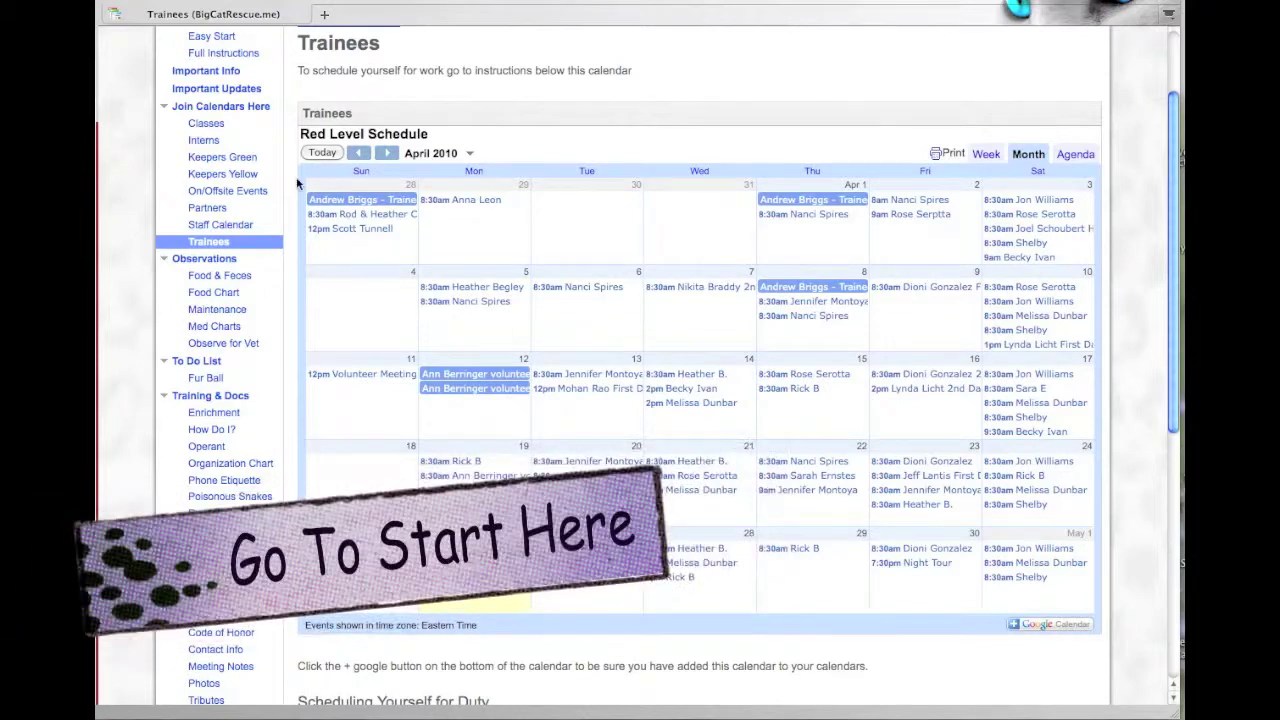
# - Go to the Start Here page and follow the blog link to start a new Google account
pyautogui.scroll(1, 268, 181)
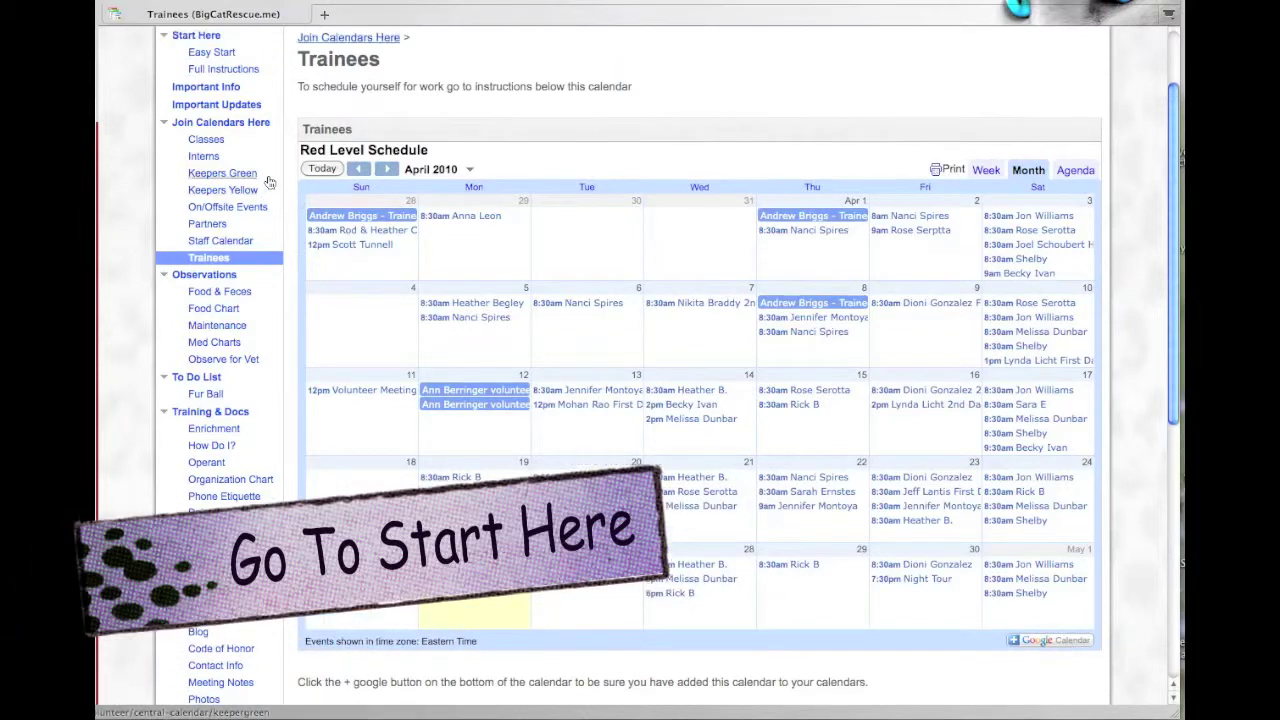
pyautogui.scroll(1, 268, 181)
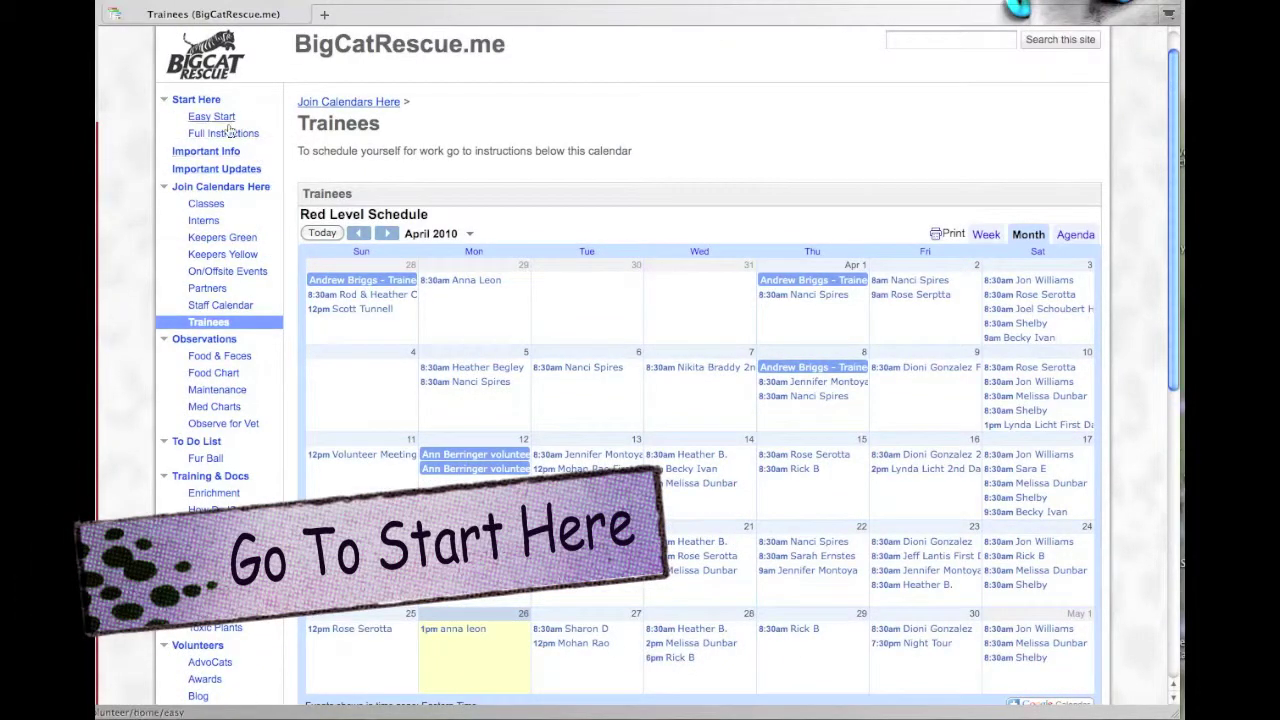
pyautogui.click(201, 101)
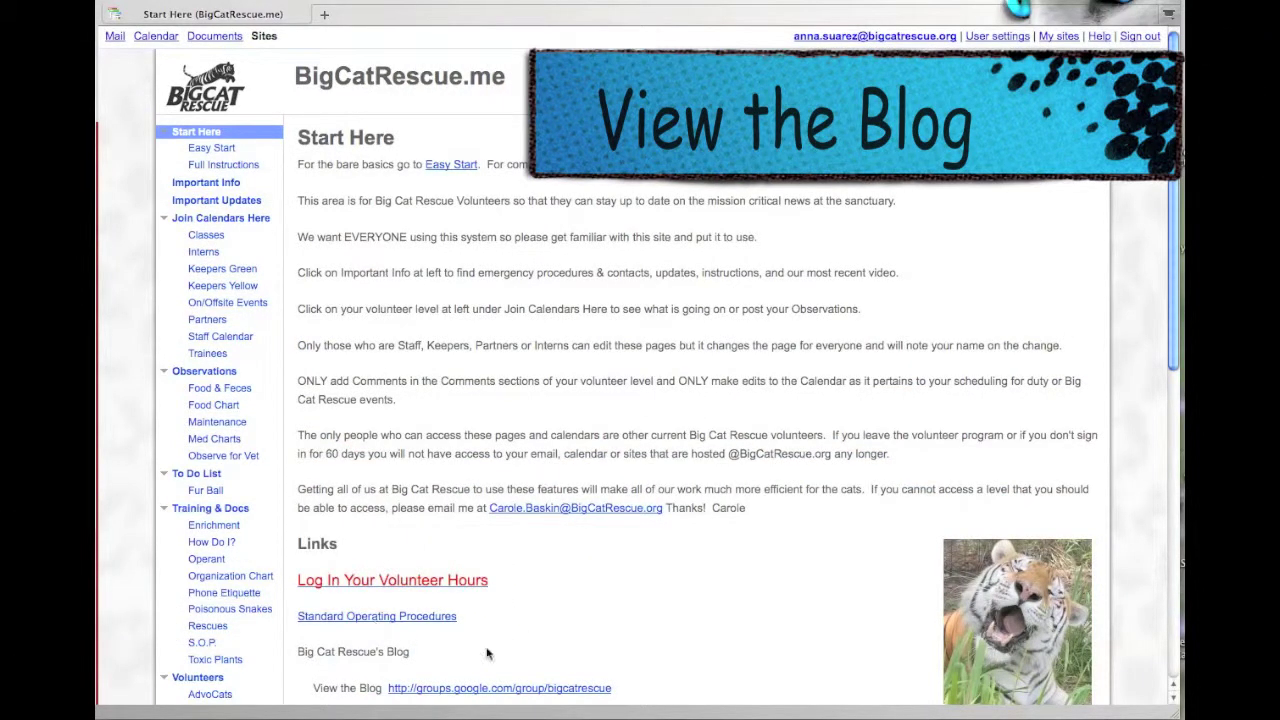
pyautogui.scroll(-2, 572, 640)
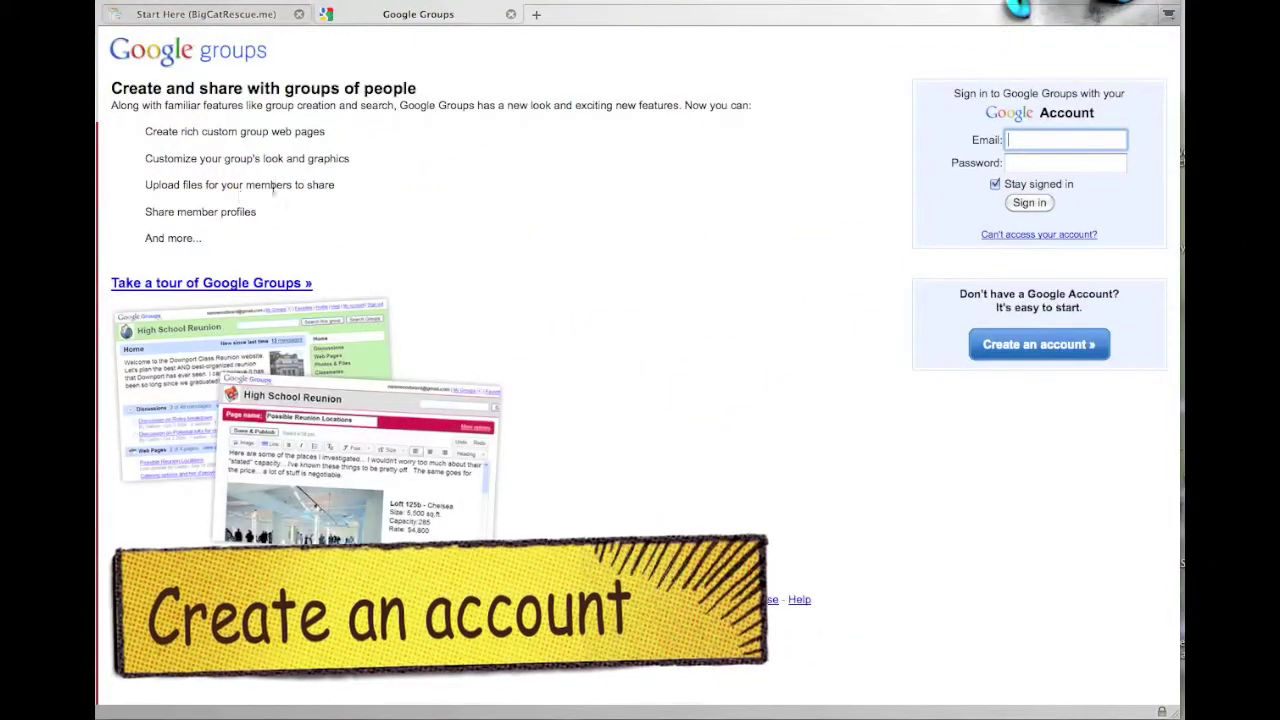
pyautogui.click(1025, 347)
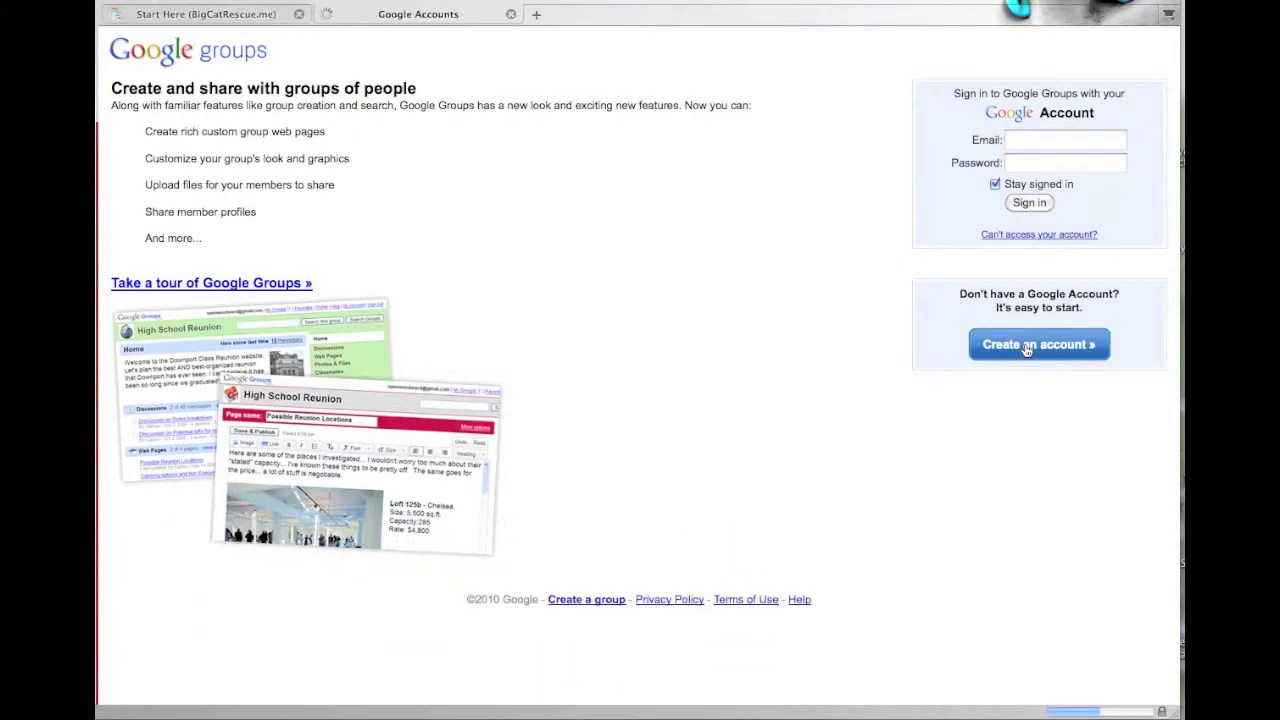
# - Enter the volunteer's current e-mail address and choose and confirm the account password
pyautogui.click(290, 228)
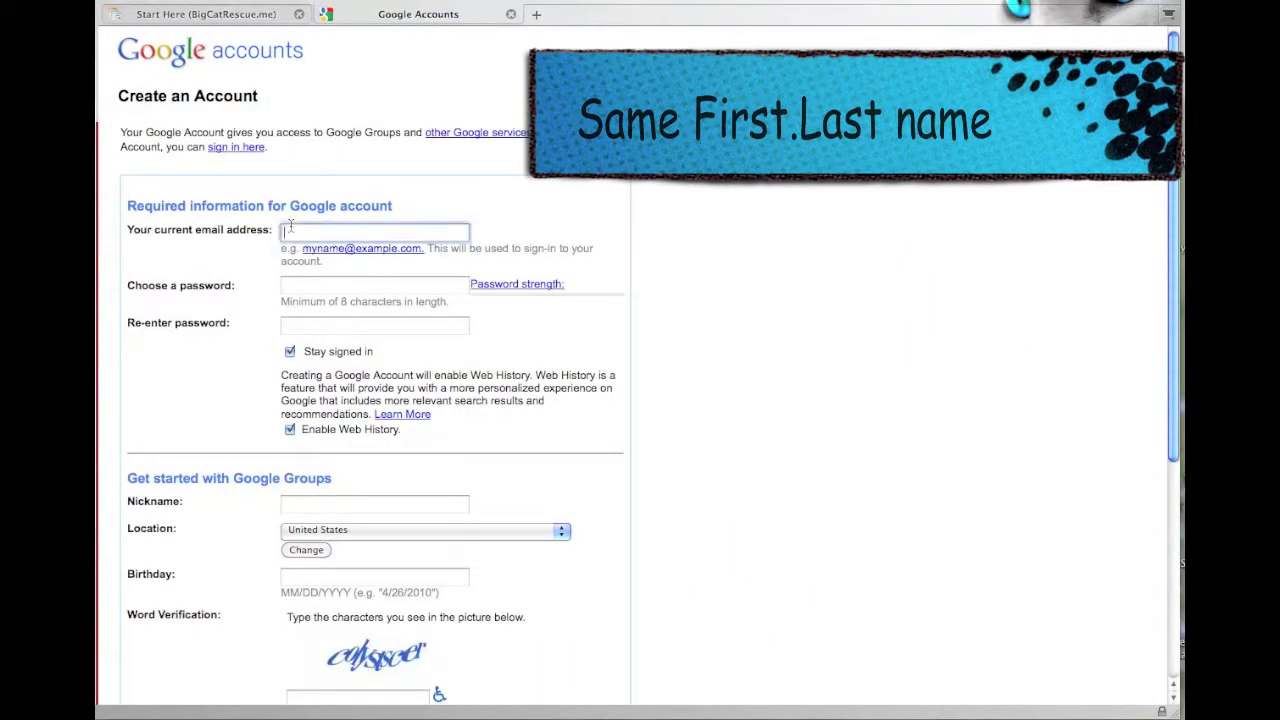
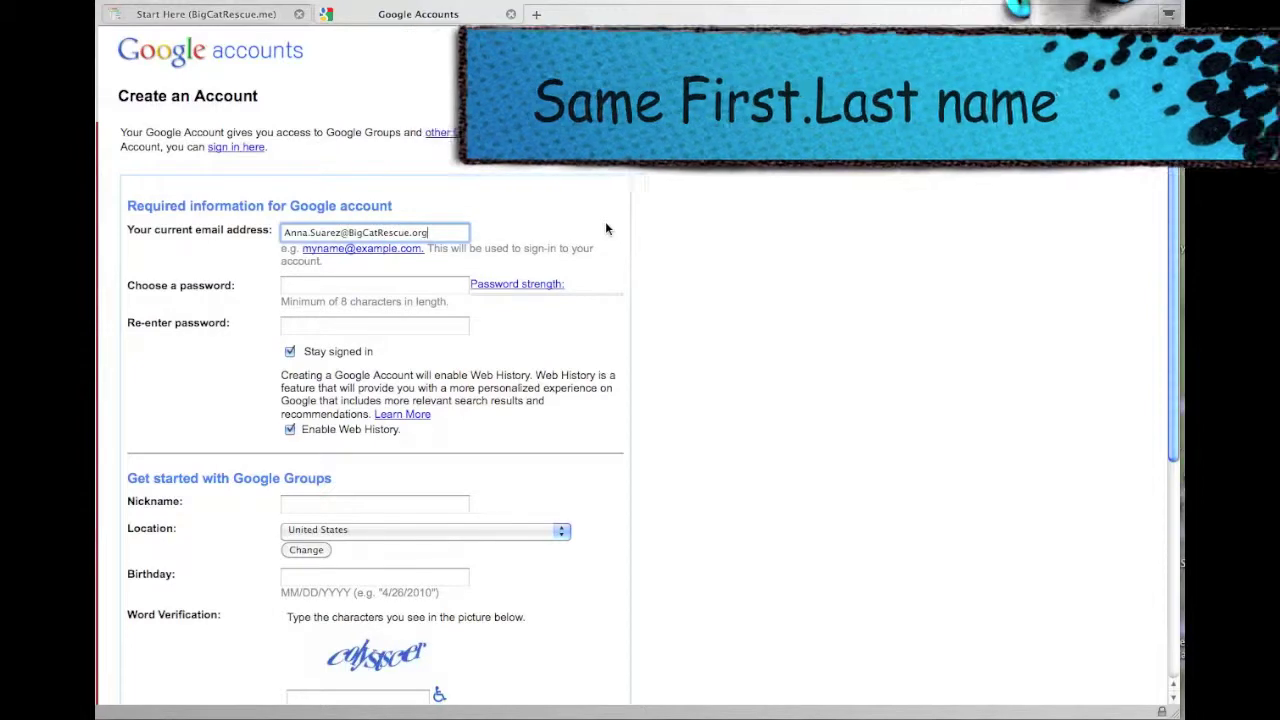
pyautogui.click(386, 289)
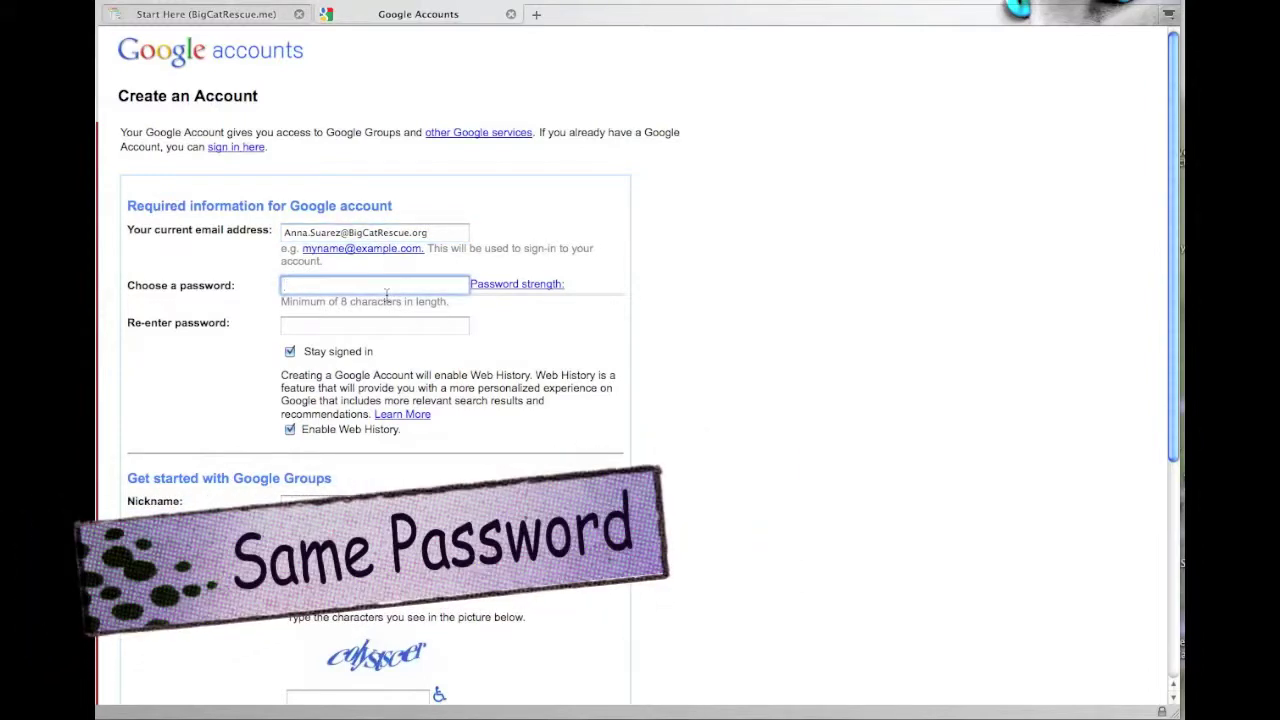
pyautogui.write('a')
pyautogui.click(282, 327)
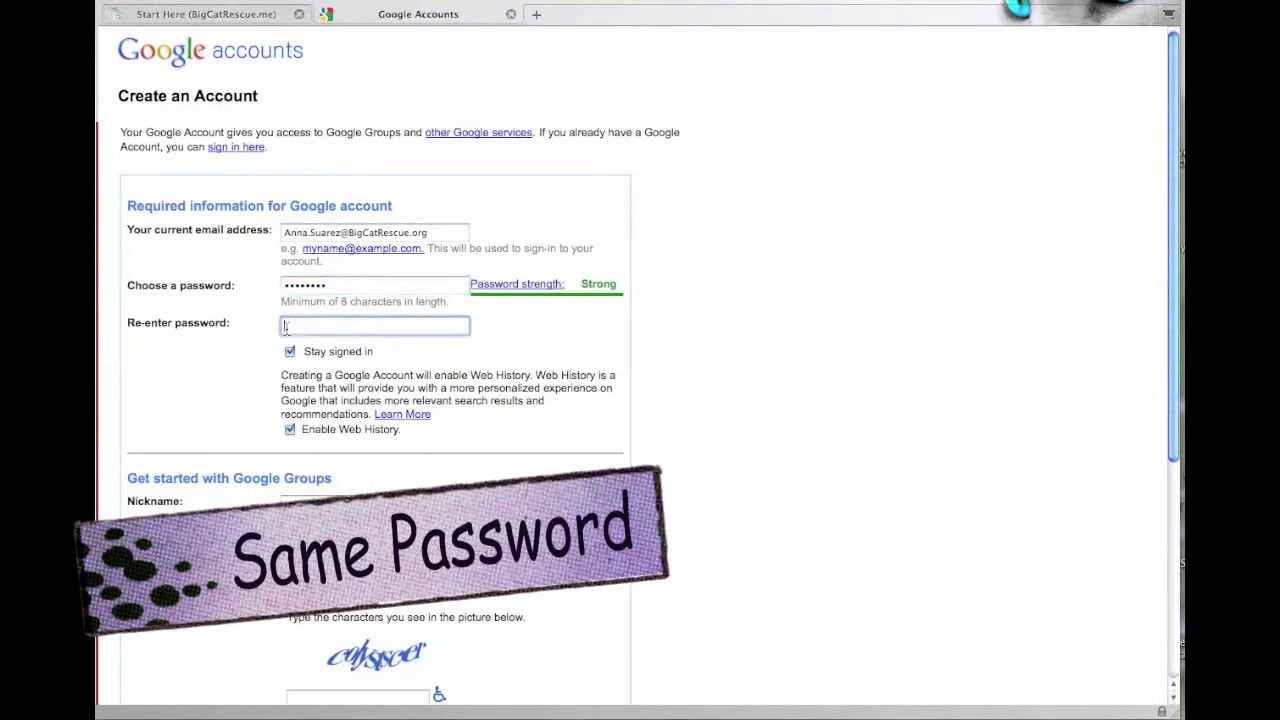
pyautogui.write('aaaaaa')
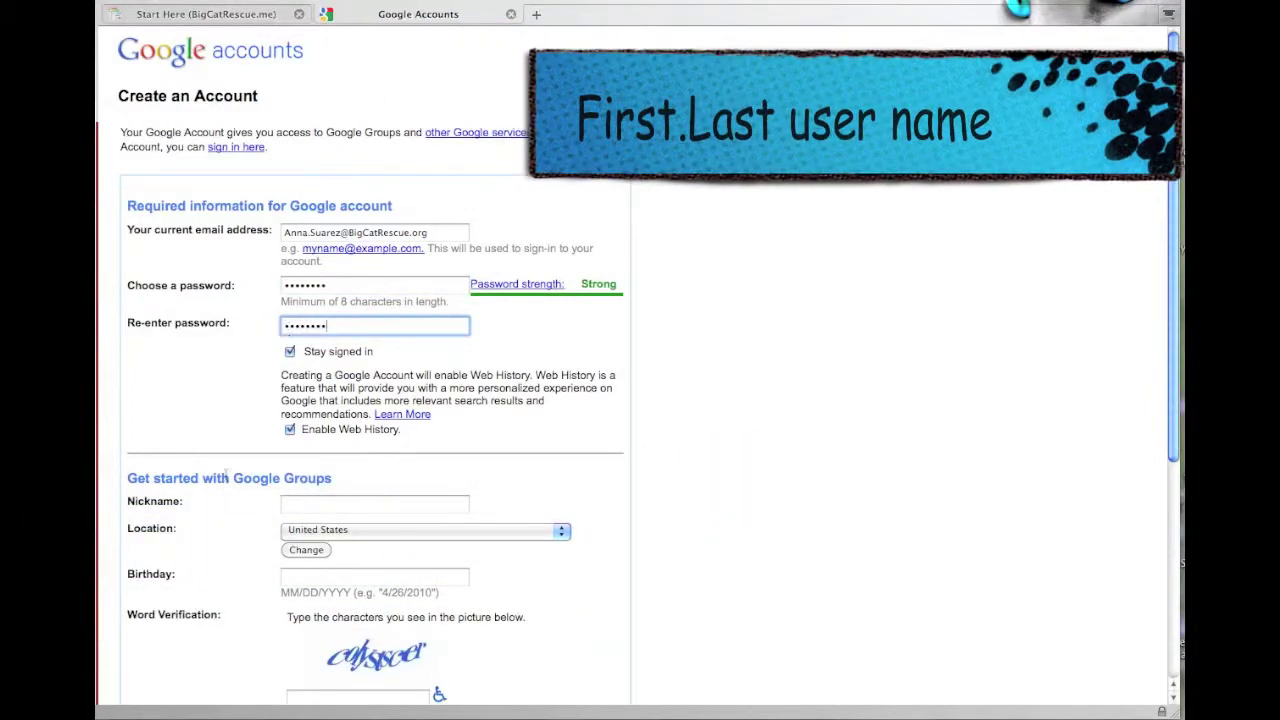
# - Fill in the nickname, birthday and word verification, then accept the terms to create the account
pyautogui.click(313, 497)
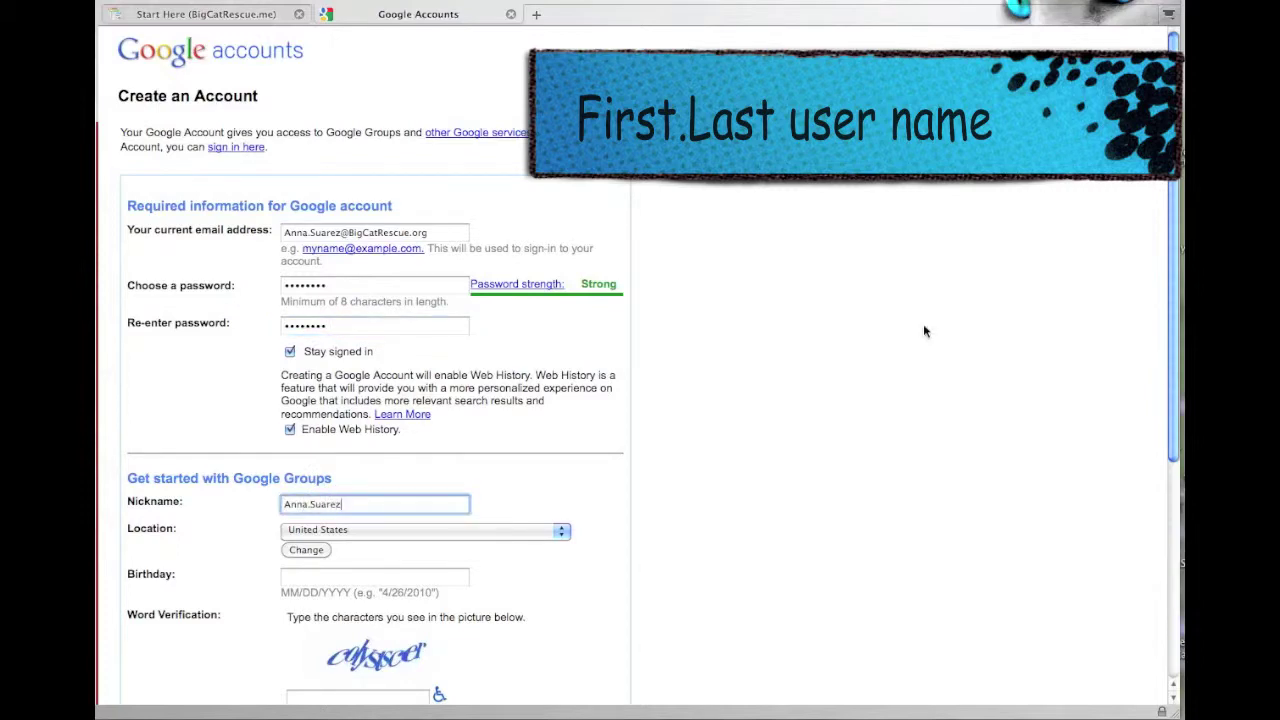
pyautogui.click(311, 578)
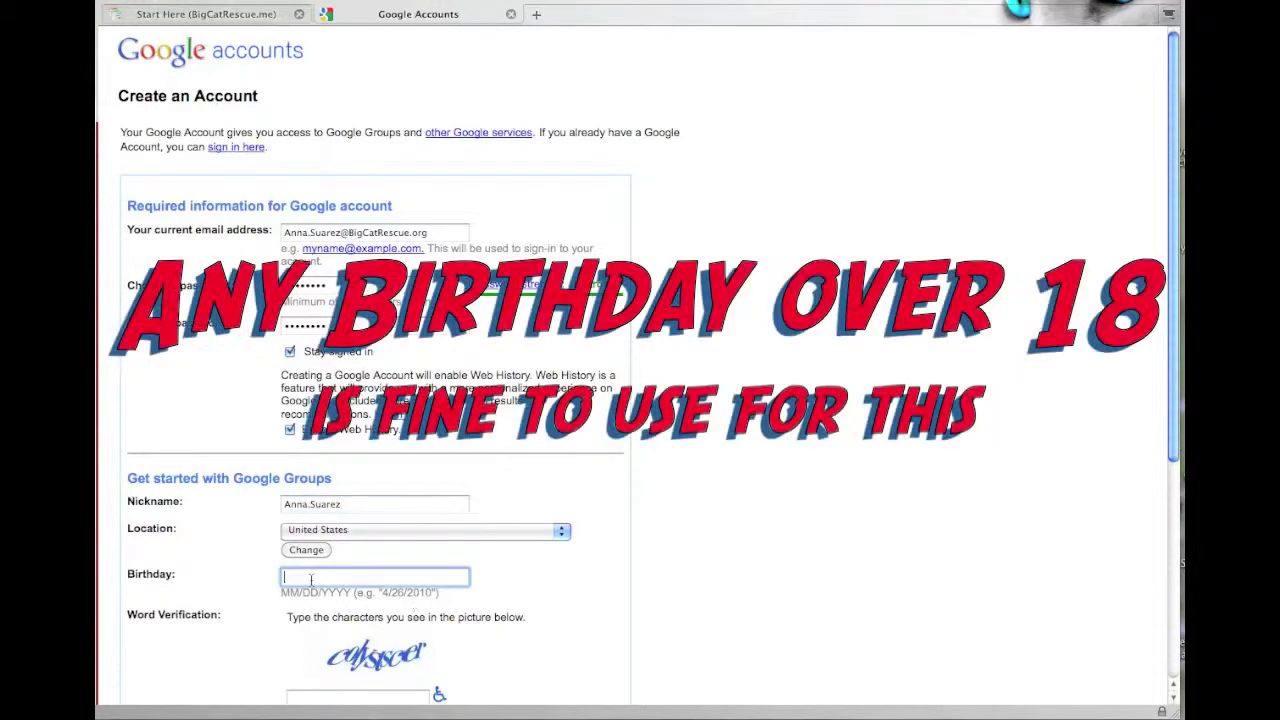
pyautogui.write('6/')
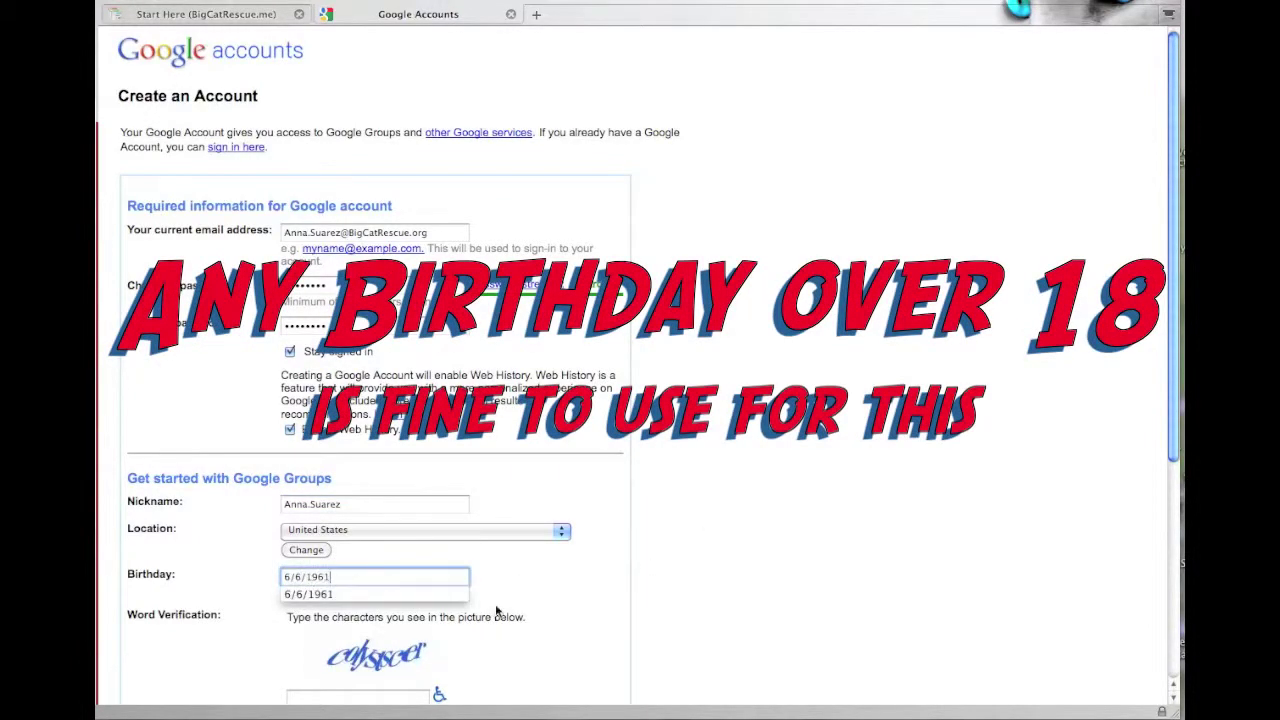
pyautogui.write('6/1961')
pyautogui.scroll(-4, 496, 612)
pyautogui.click(340, 521)
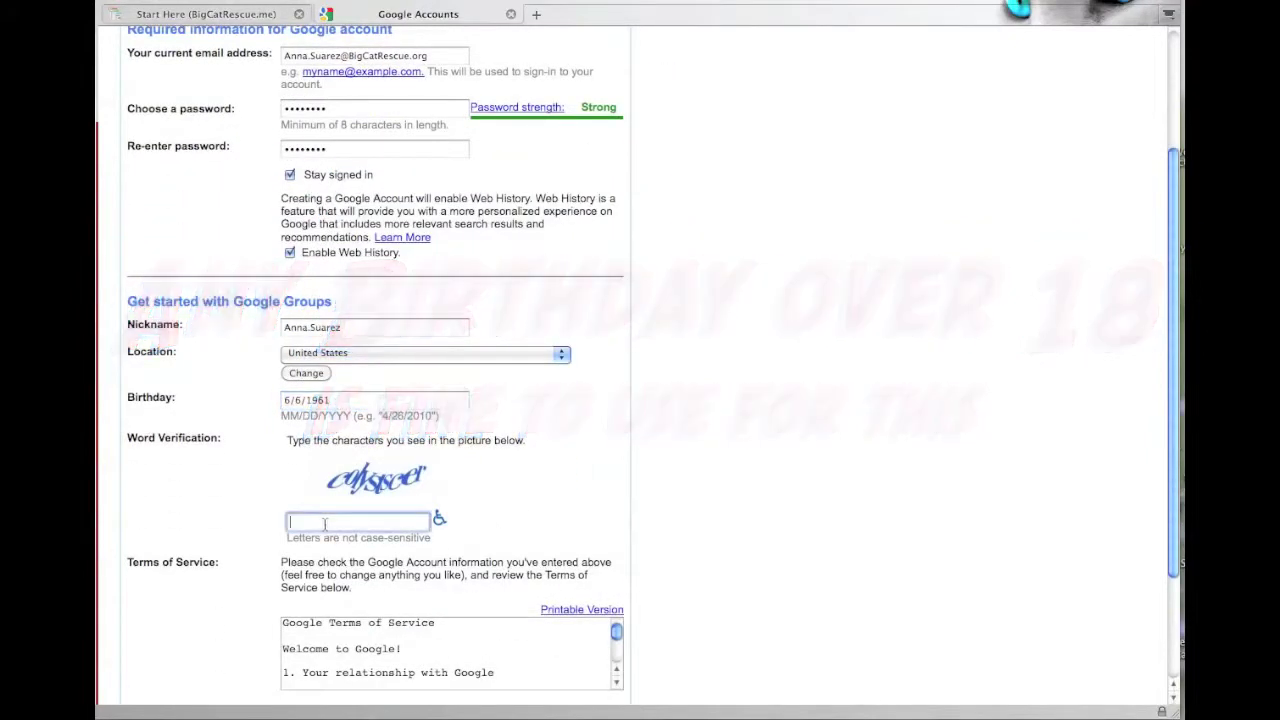
pyautogui.write('colystscer')
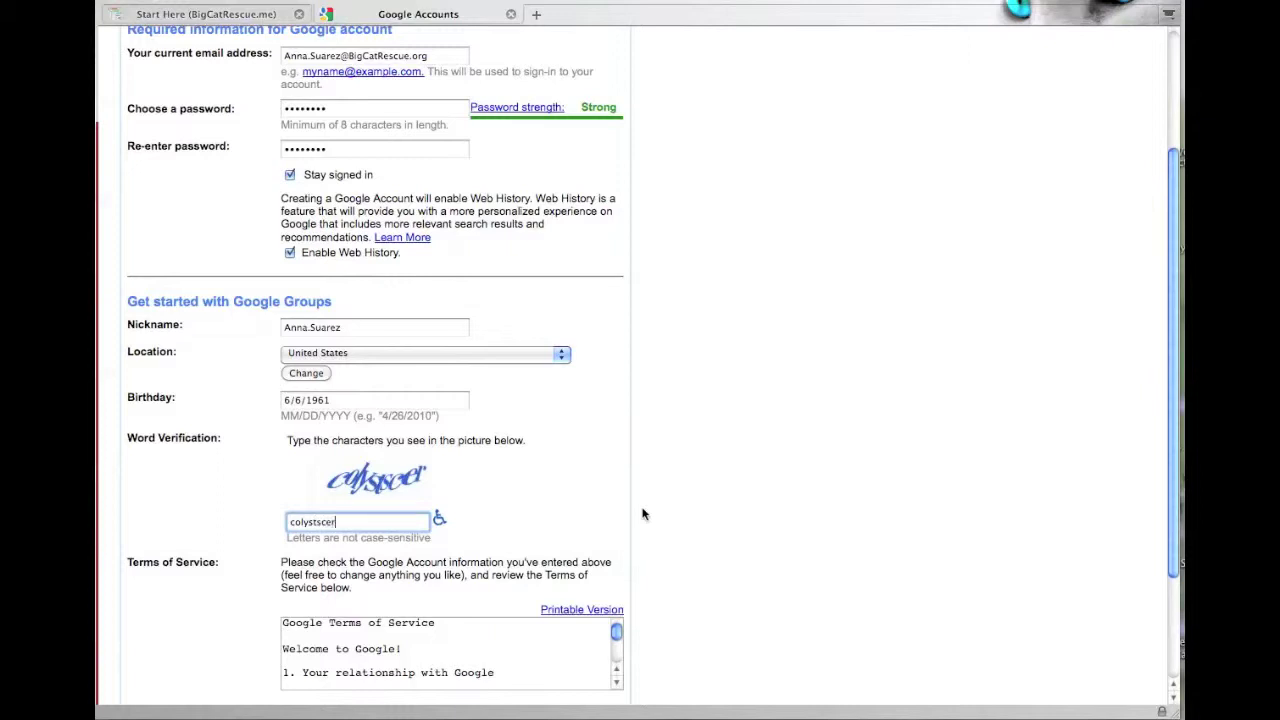
pyautogui.scroll(-3, 643, 514)
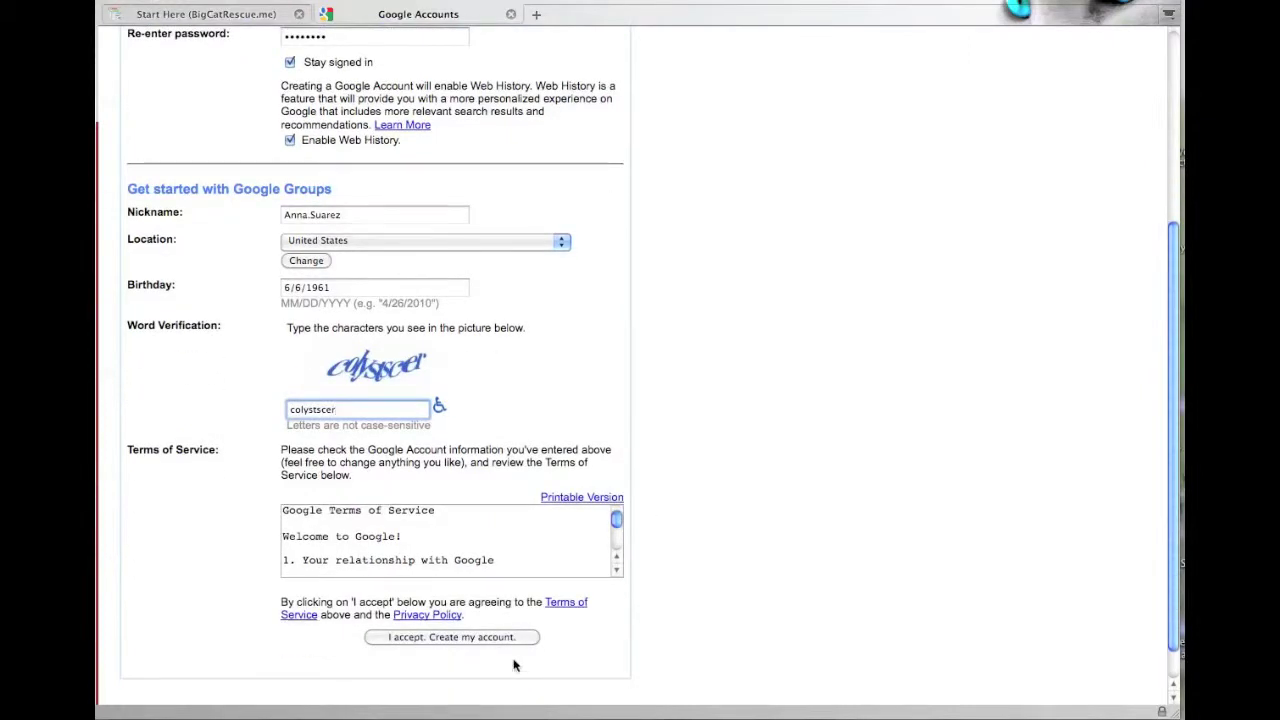
pyautogui.click(478, 638)
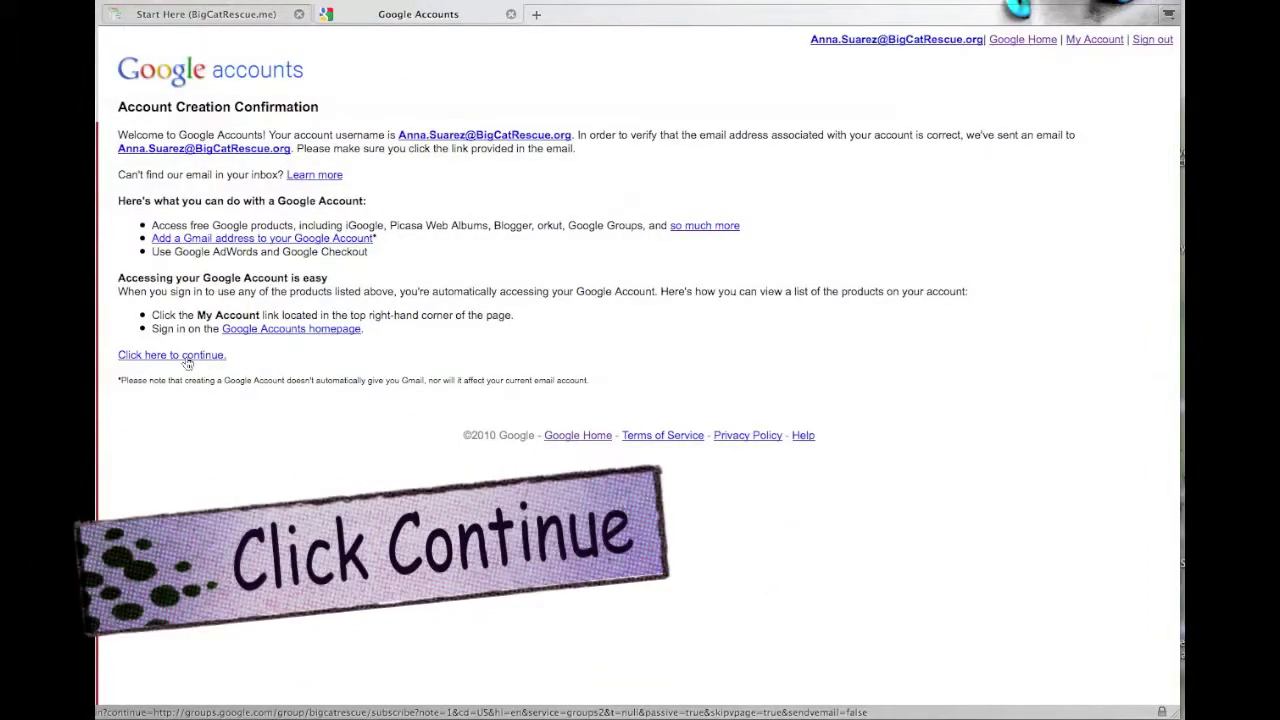
# - Request to join BigCatRescue with Digest Email and the note 'Please add me to the mail list.', then sign out
pyautogui.click(186, 358)
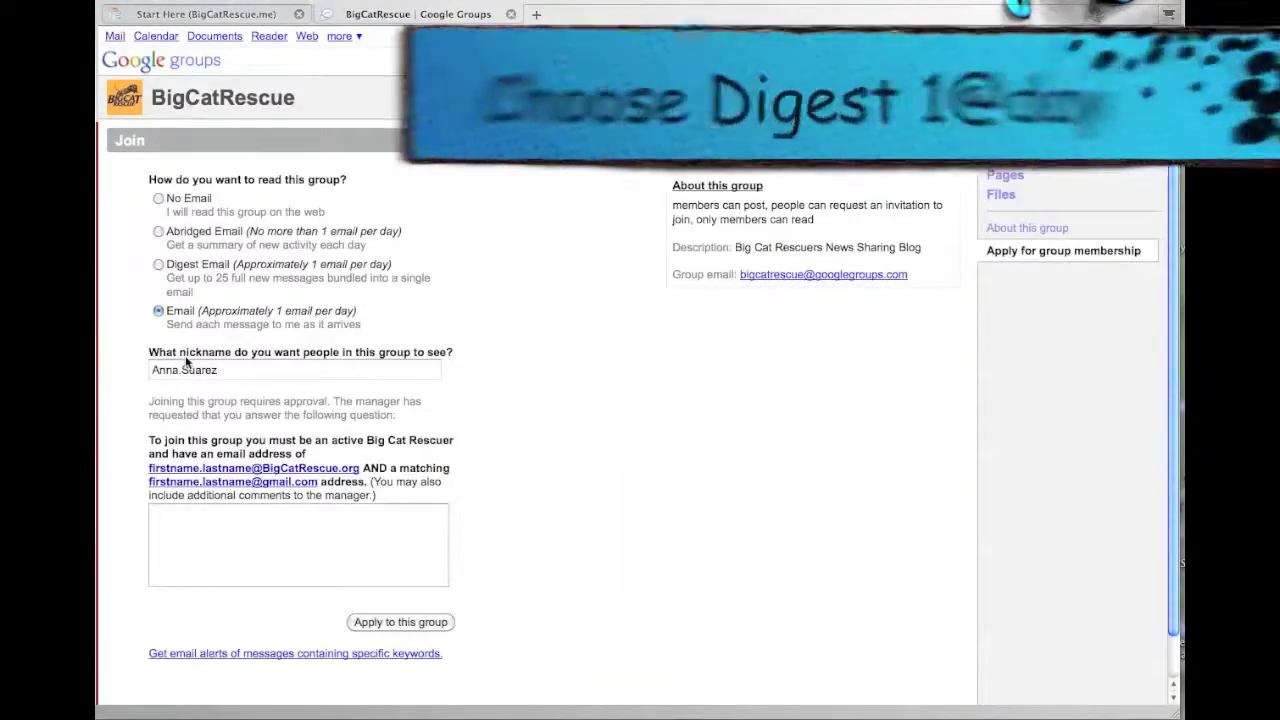
pyautogui.click(158, 265)
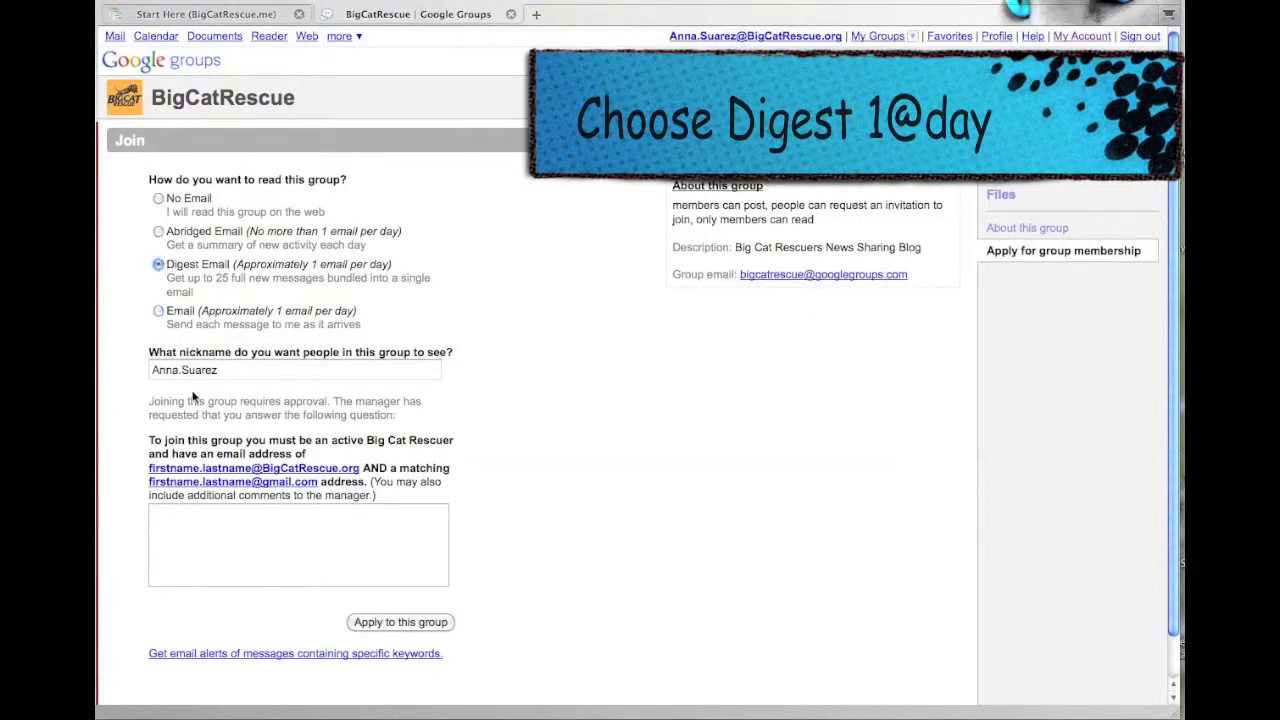
pyautogui.click(191, 536)
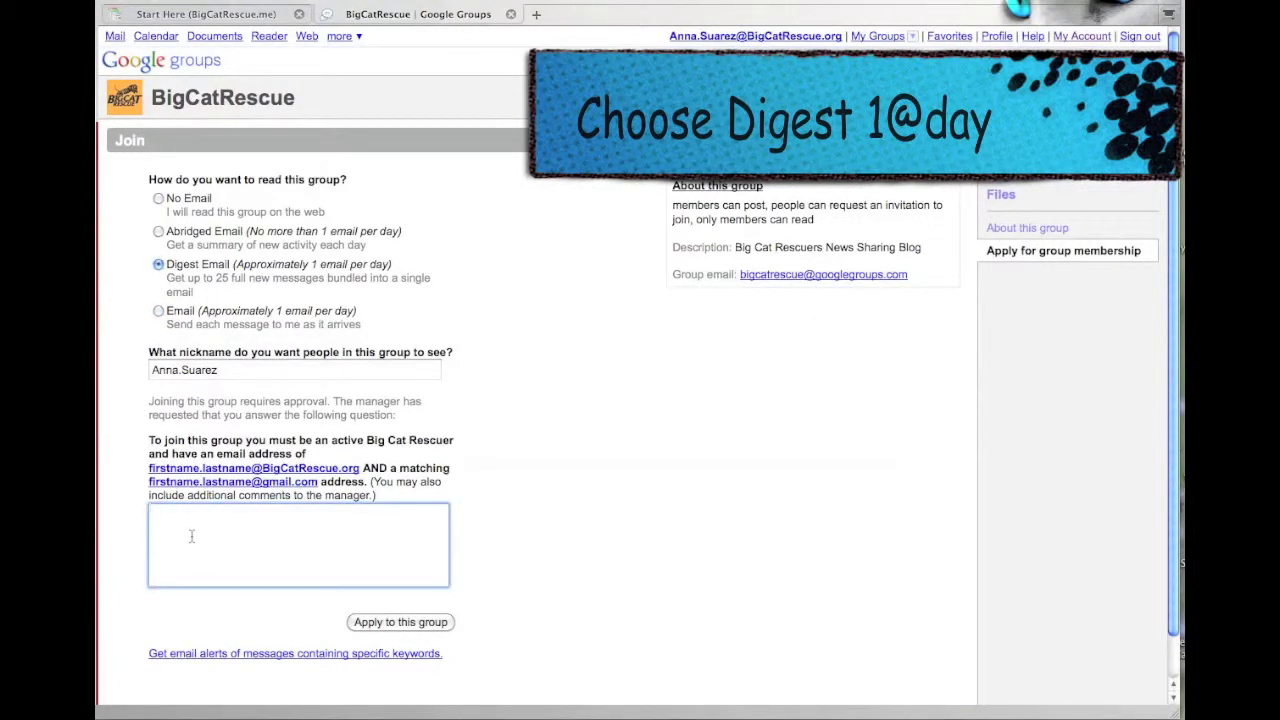
pyautogui.write('Please add me to the ')
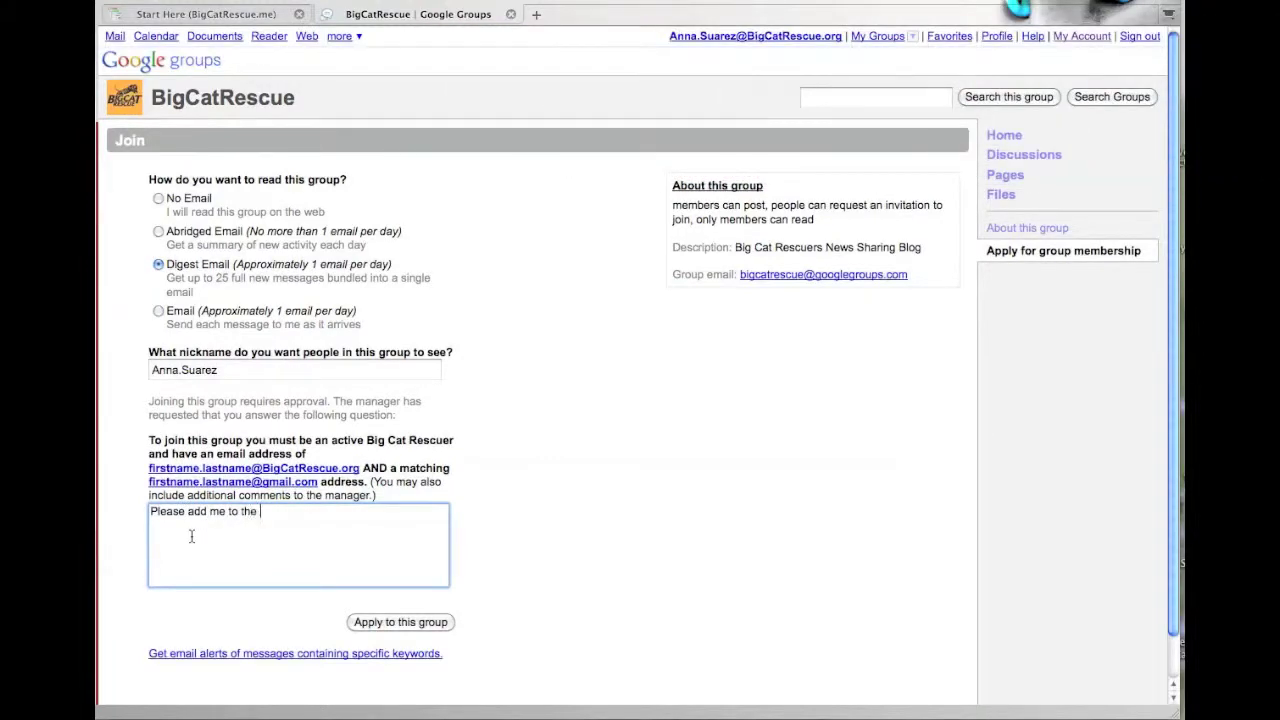
pyautogui.write('mail list.')
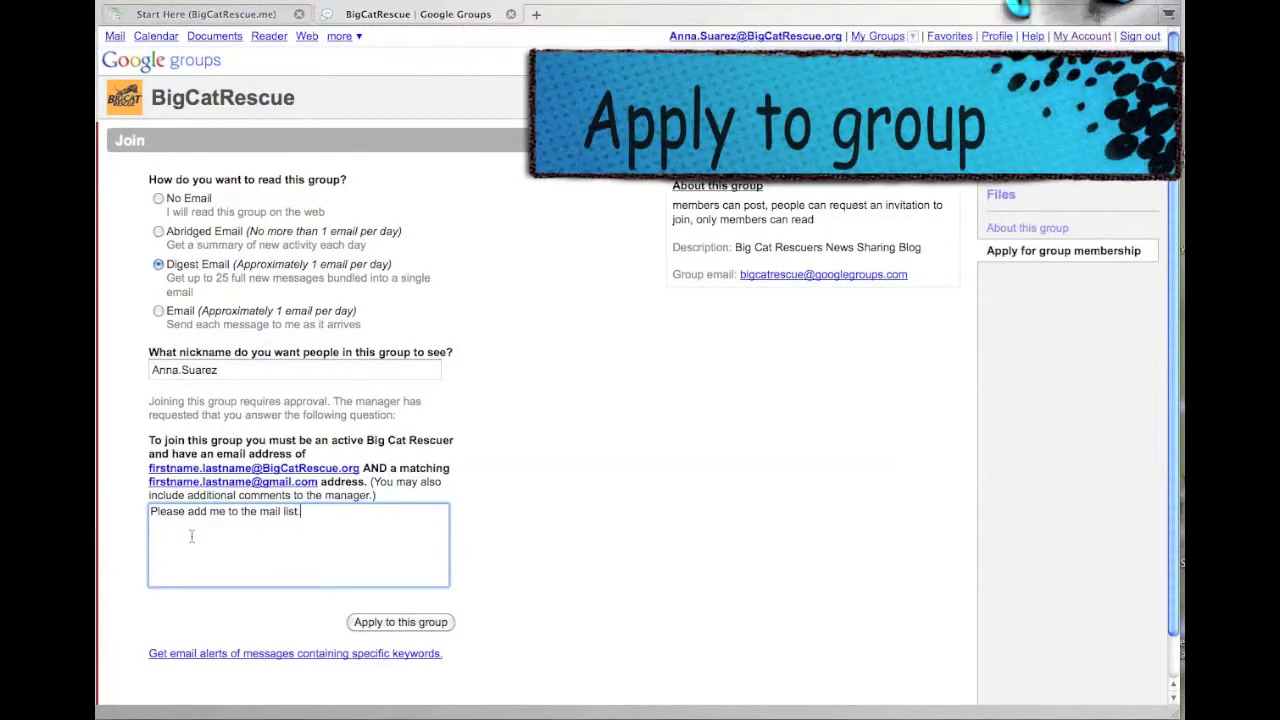
pyautogui.click(388, 623)
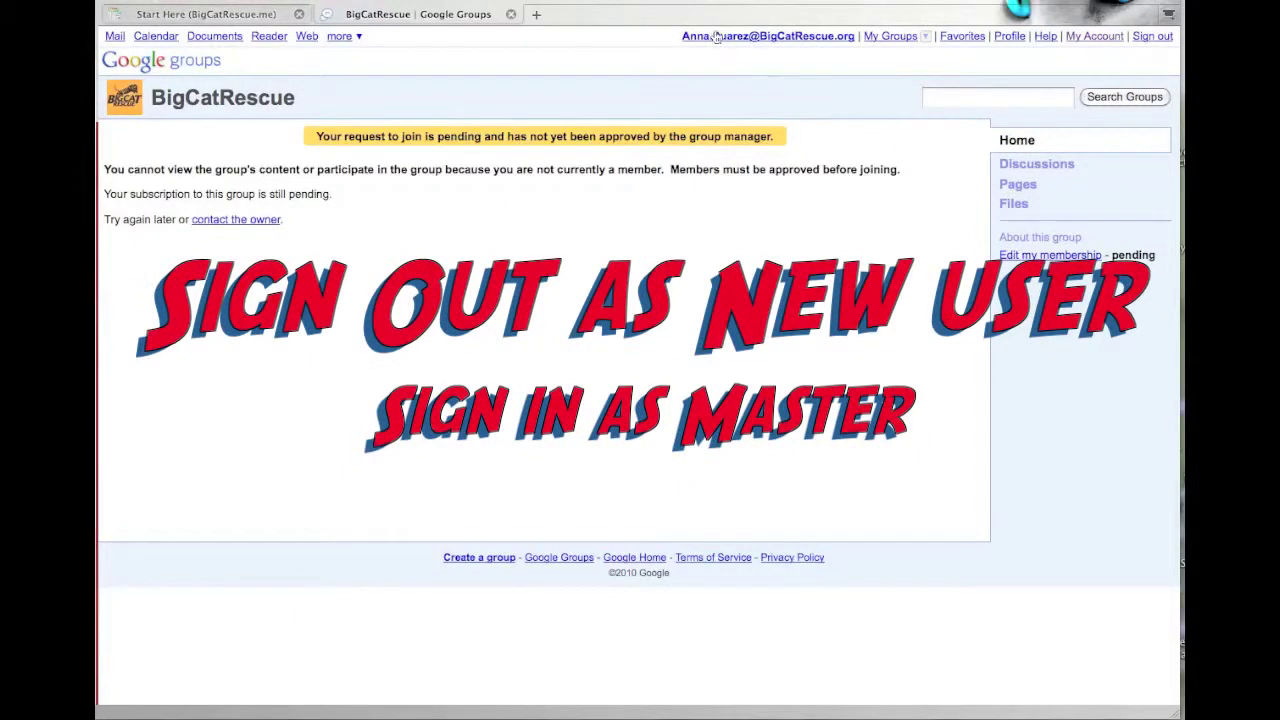
pyautogui.click(1153, 37)
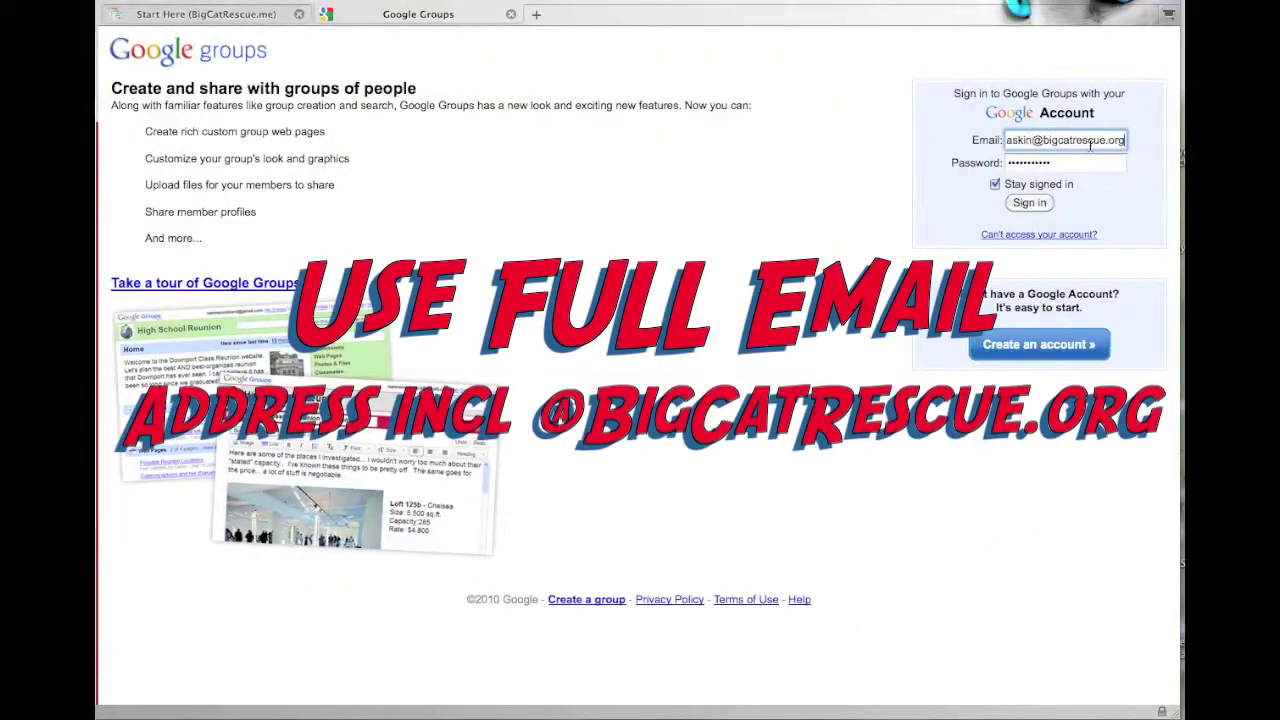
# - Sign in as the group manager and approve the volunteer's pending BigCatRescue membership request
pyautogui.press('Tab')
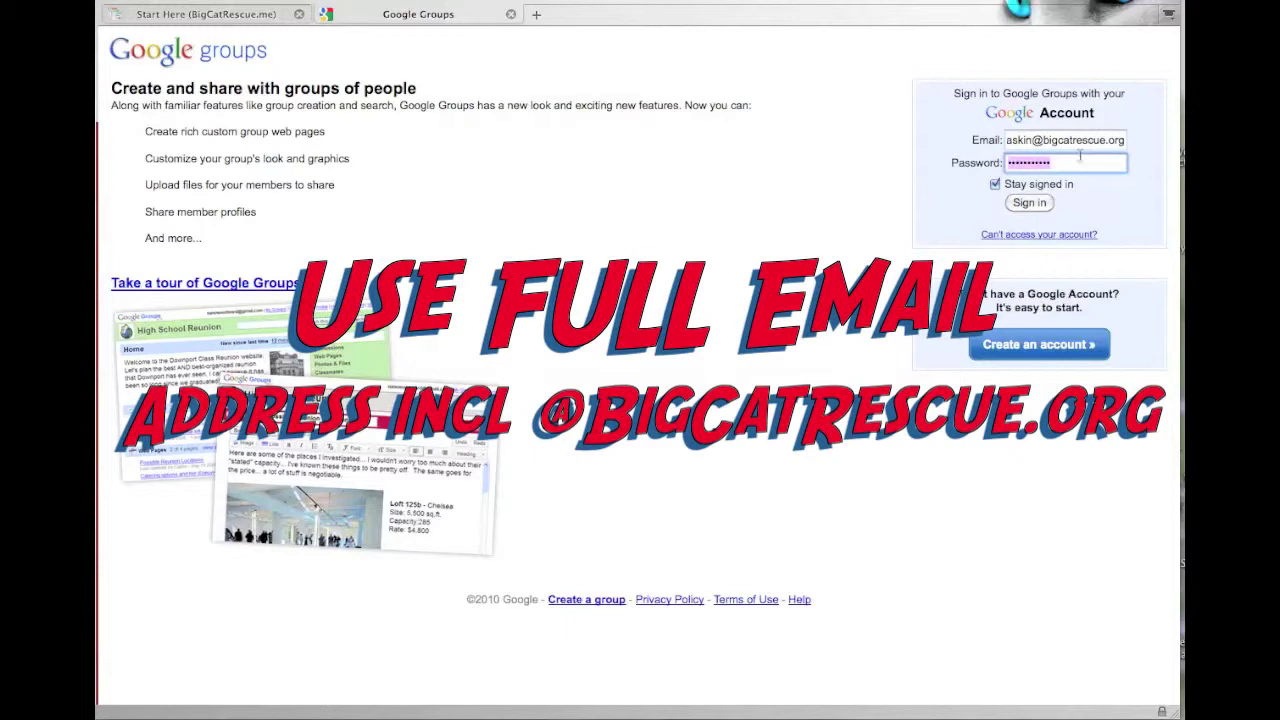
pyautogui.click(1036, 203)
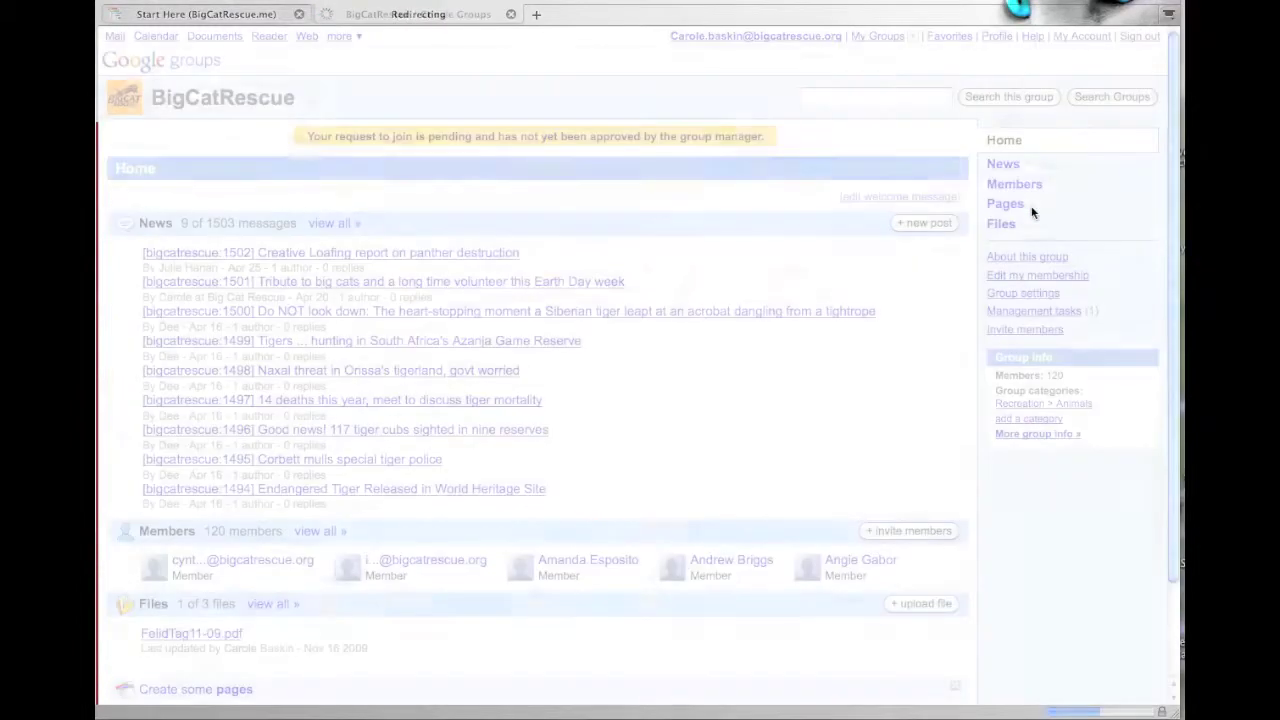
pyautogui.click(1064, 313)
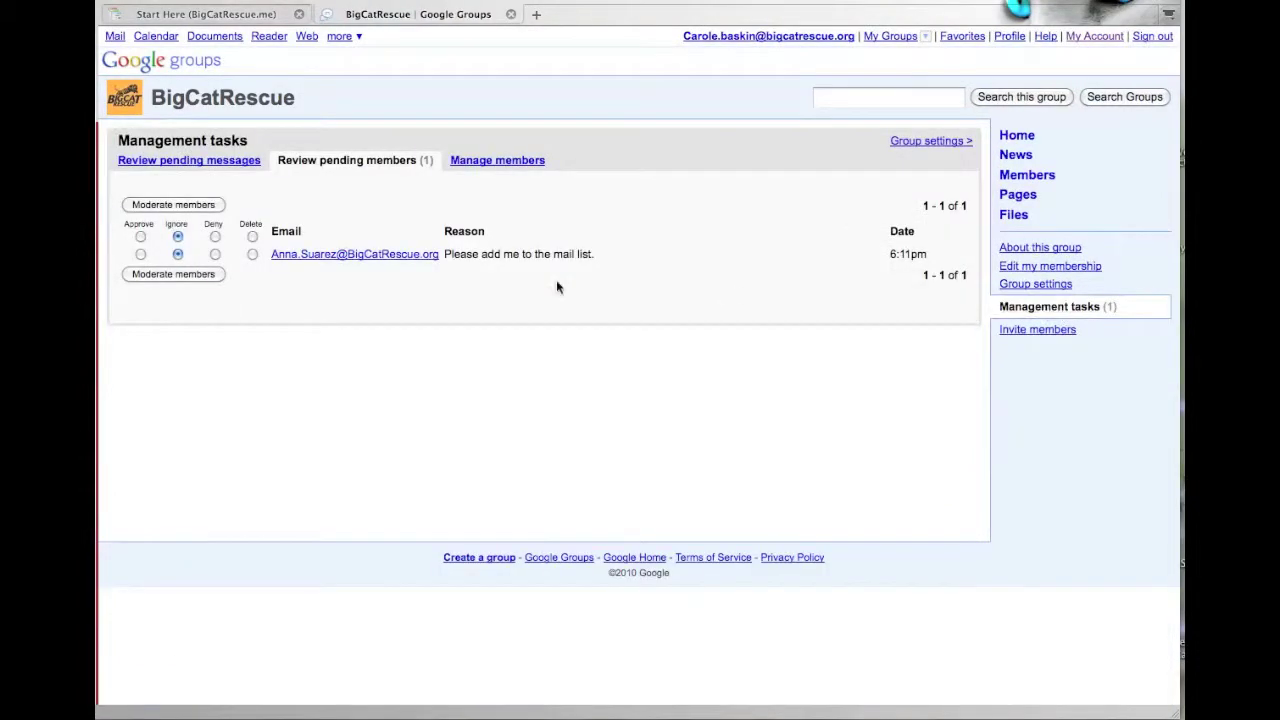
pyautogui.click(140, 254)
pyautogui.click(142, 275)
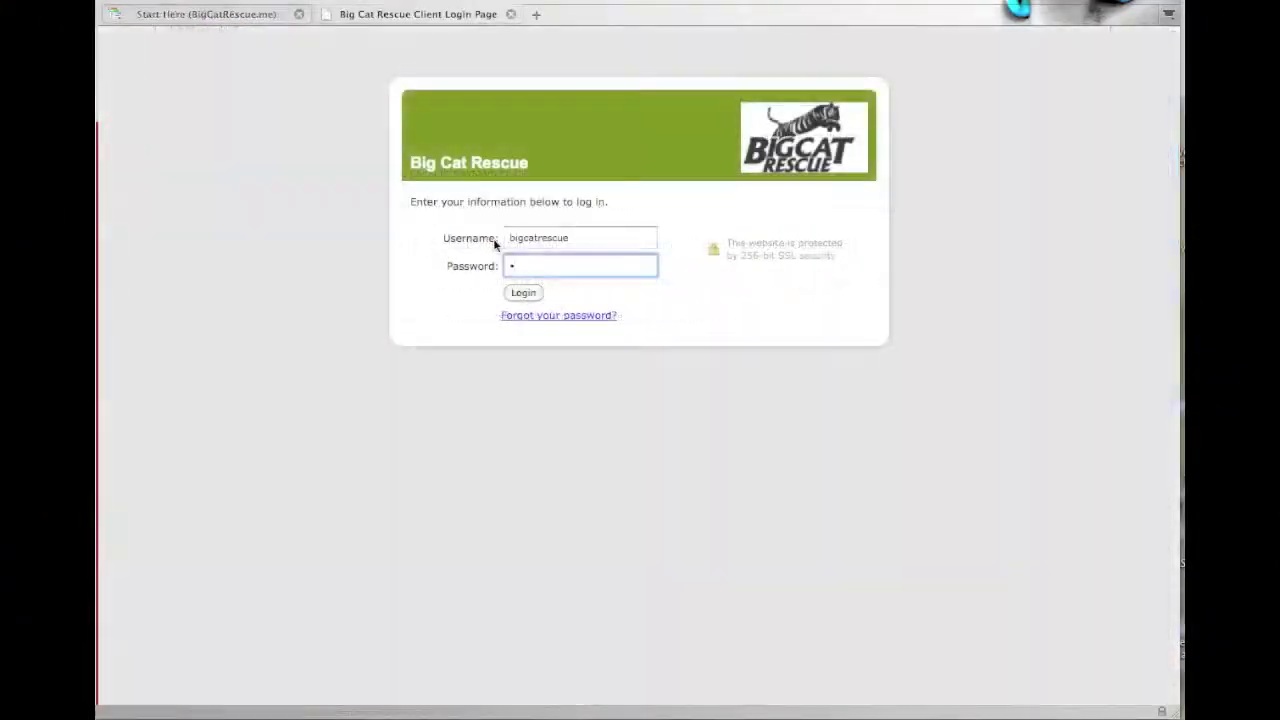
# - Log in to the FreshBooks volunteer hours site and start adding a new staff member
pyautogui.write('••••••••')
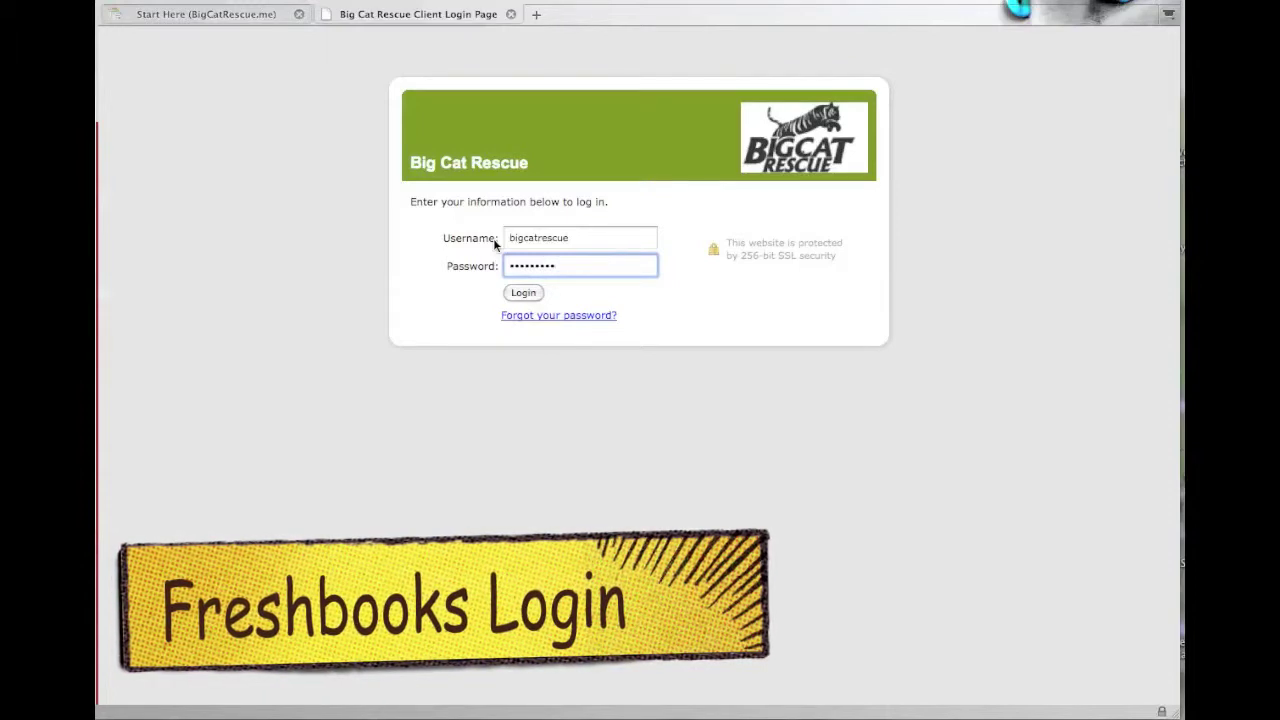
pyautogui.click(515, 292)
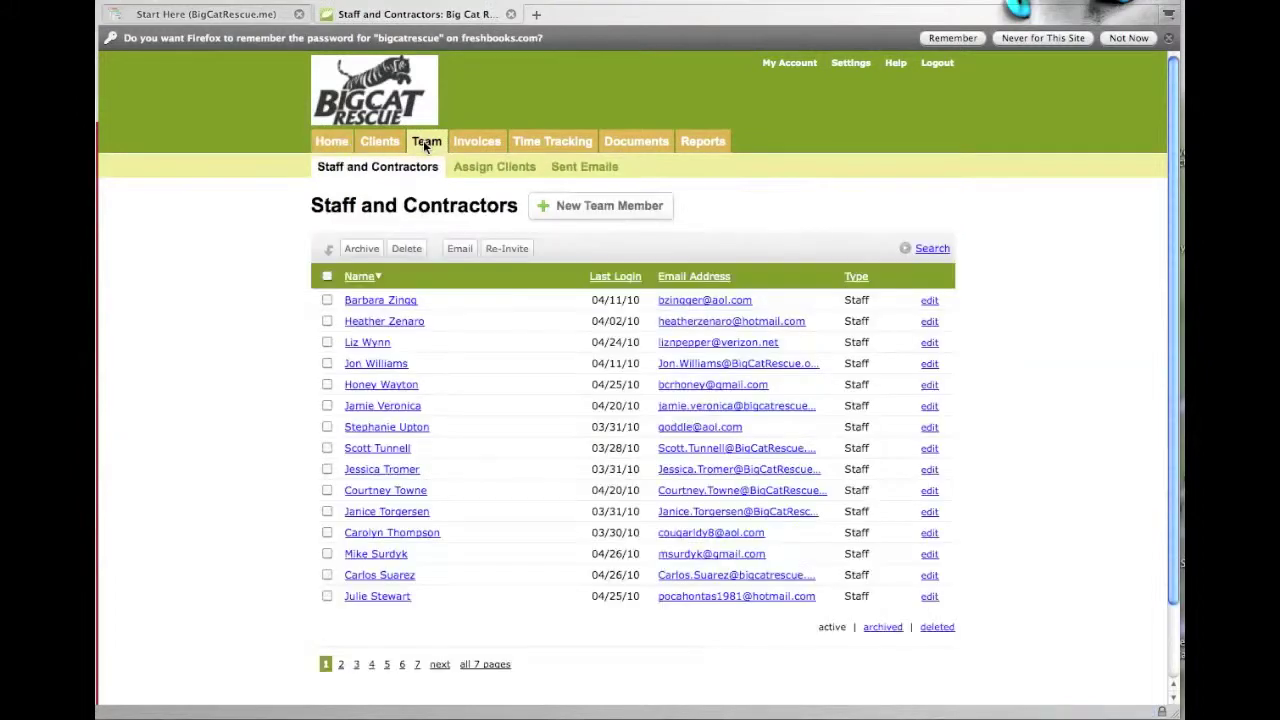
pyautogui.click(600, 206)
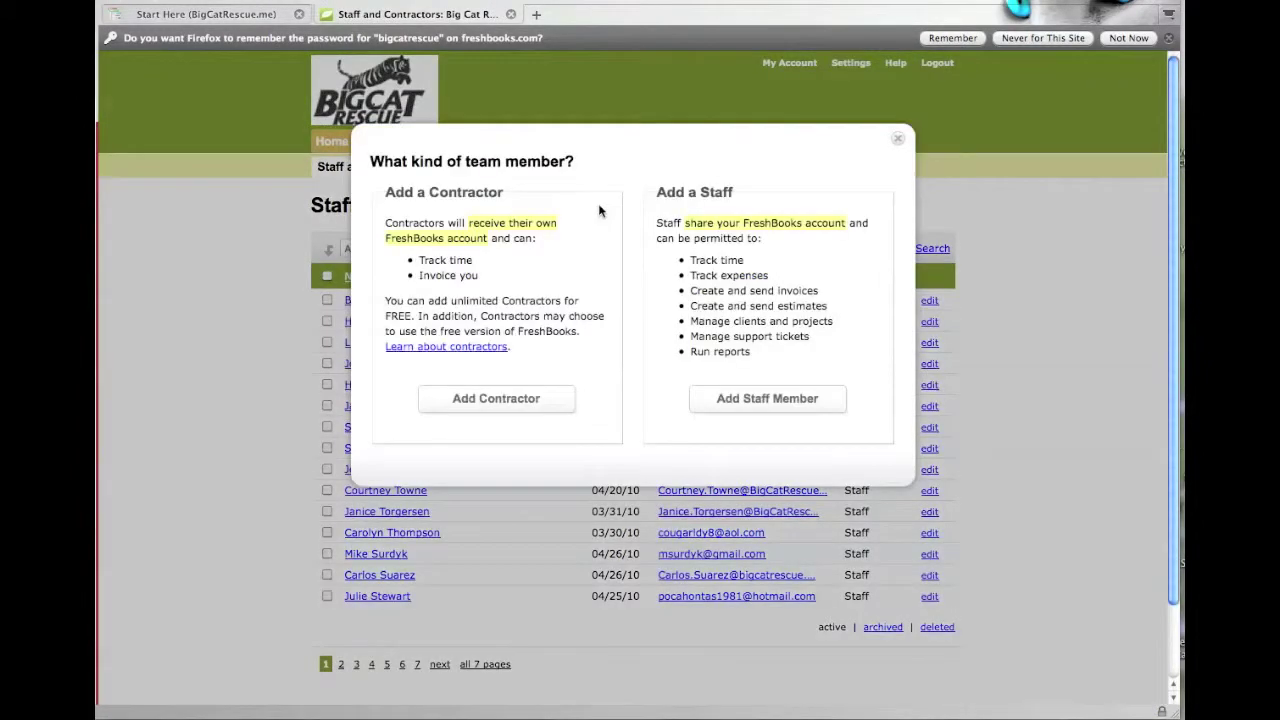
pyautogui.click(747, 403)
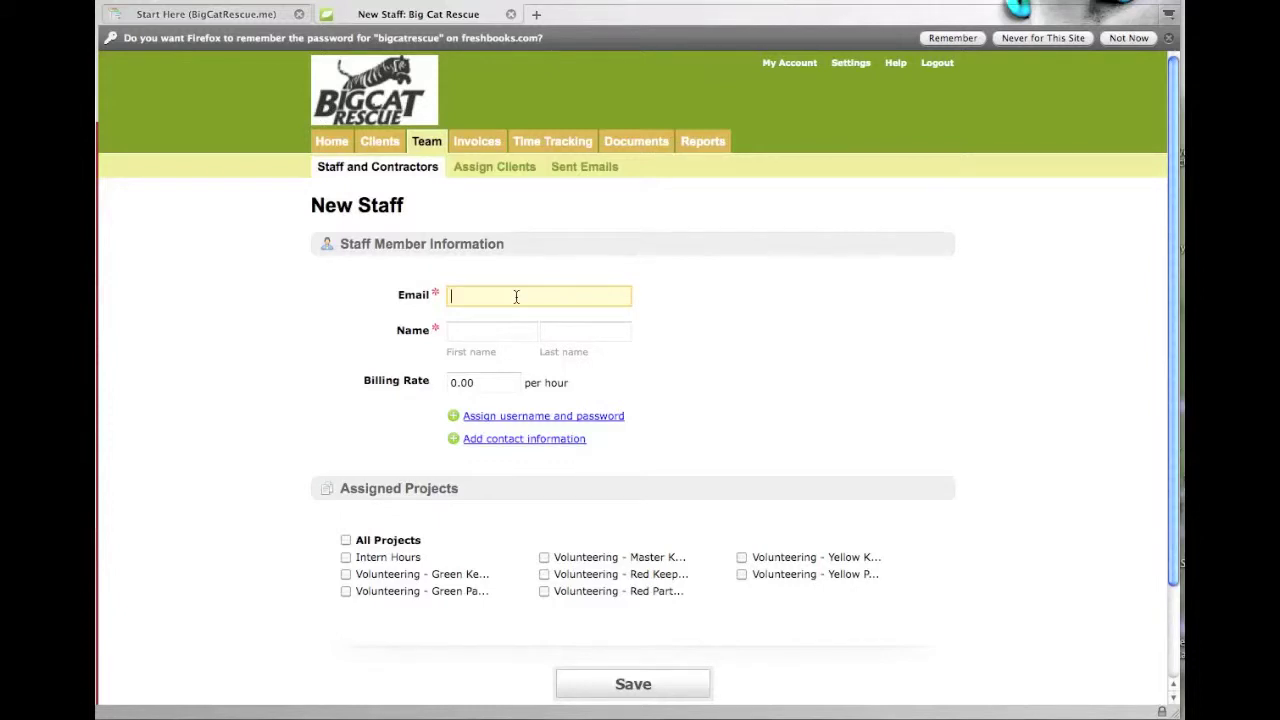
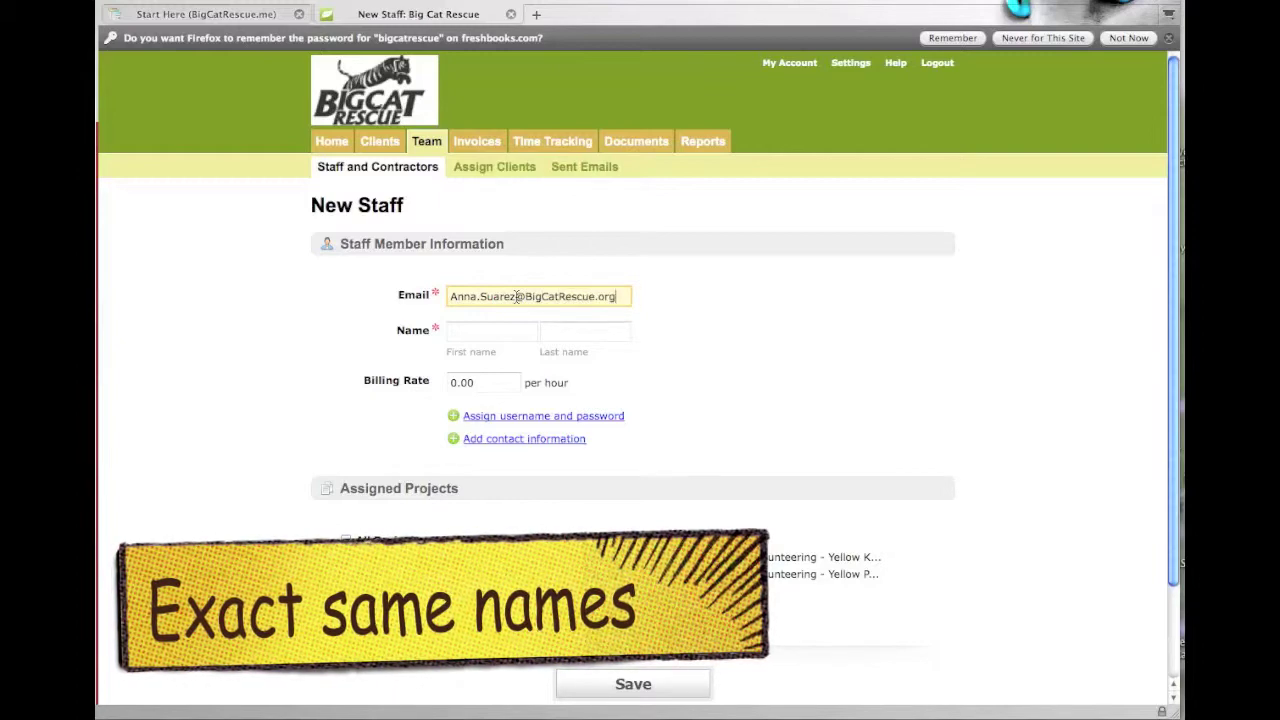
# - Enter the volunteer's e-mail address, first name and last name
pyautogui.press('Tab')
pyautogui.press('Tab')
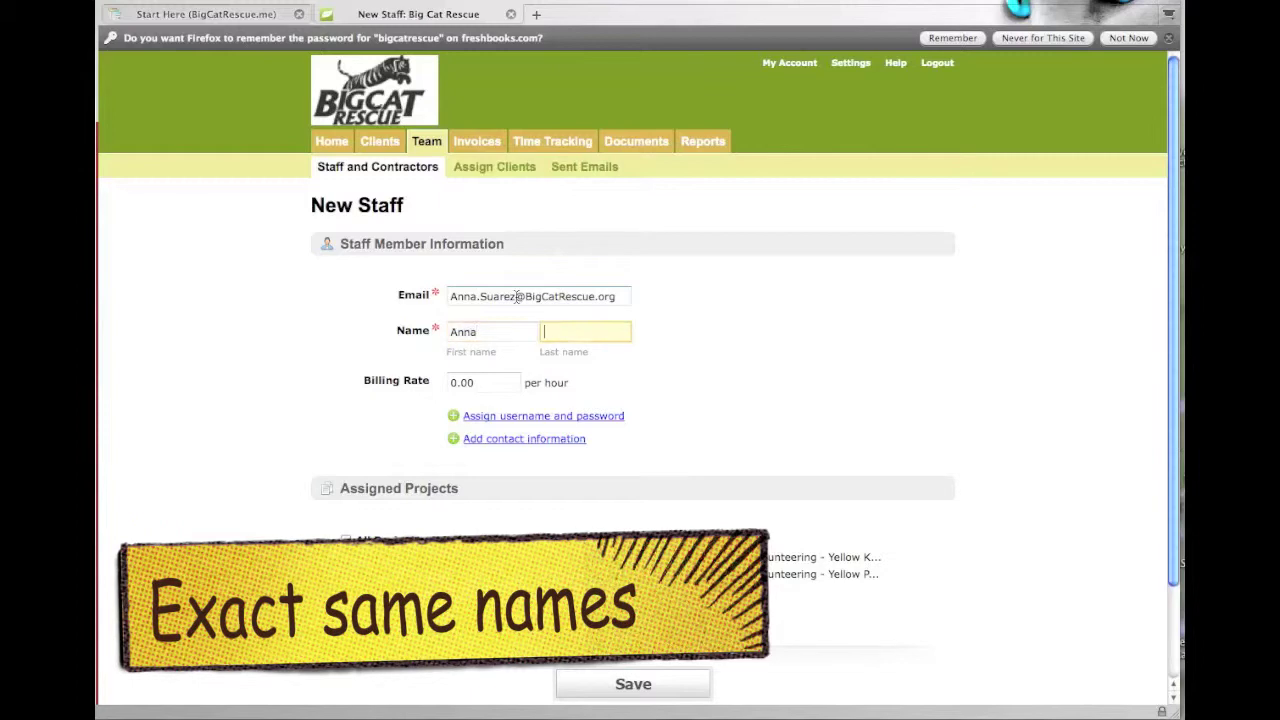
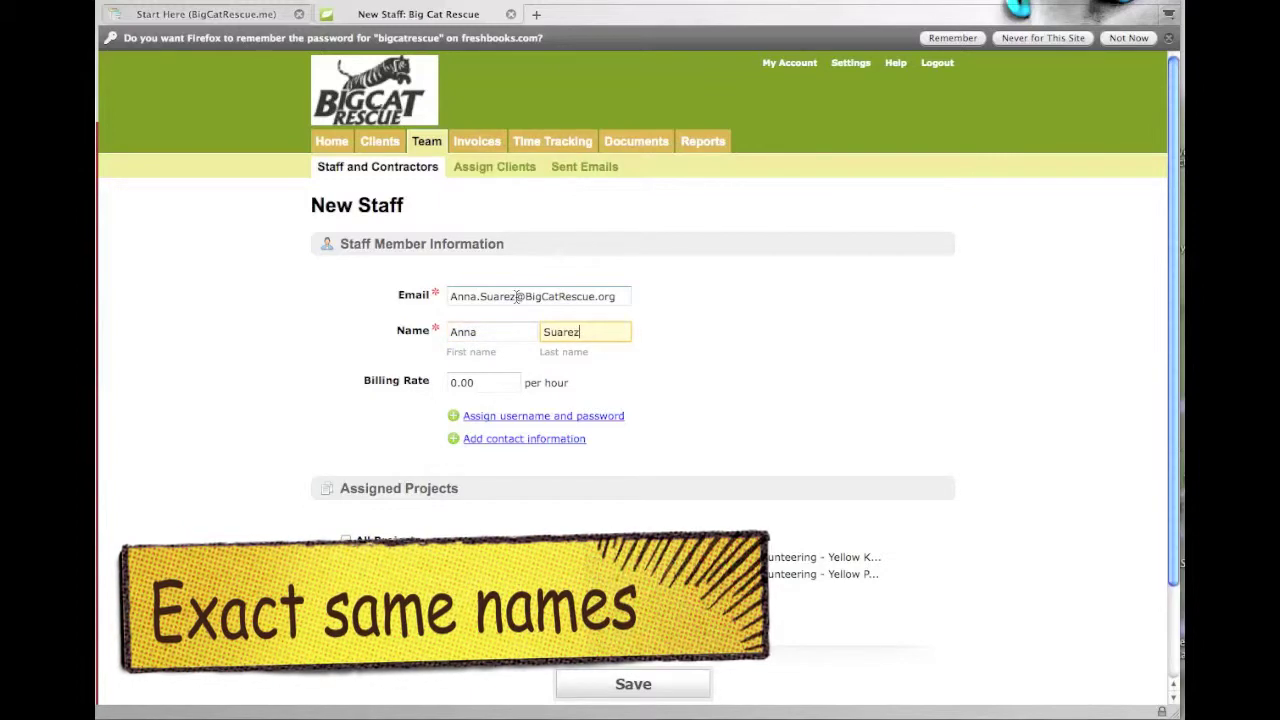
# - Give her a username and password, assign the Volunteering - Red Keeper project, and save
pyautogui.click(564, 418)
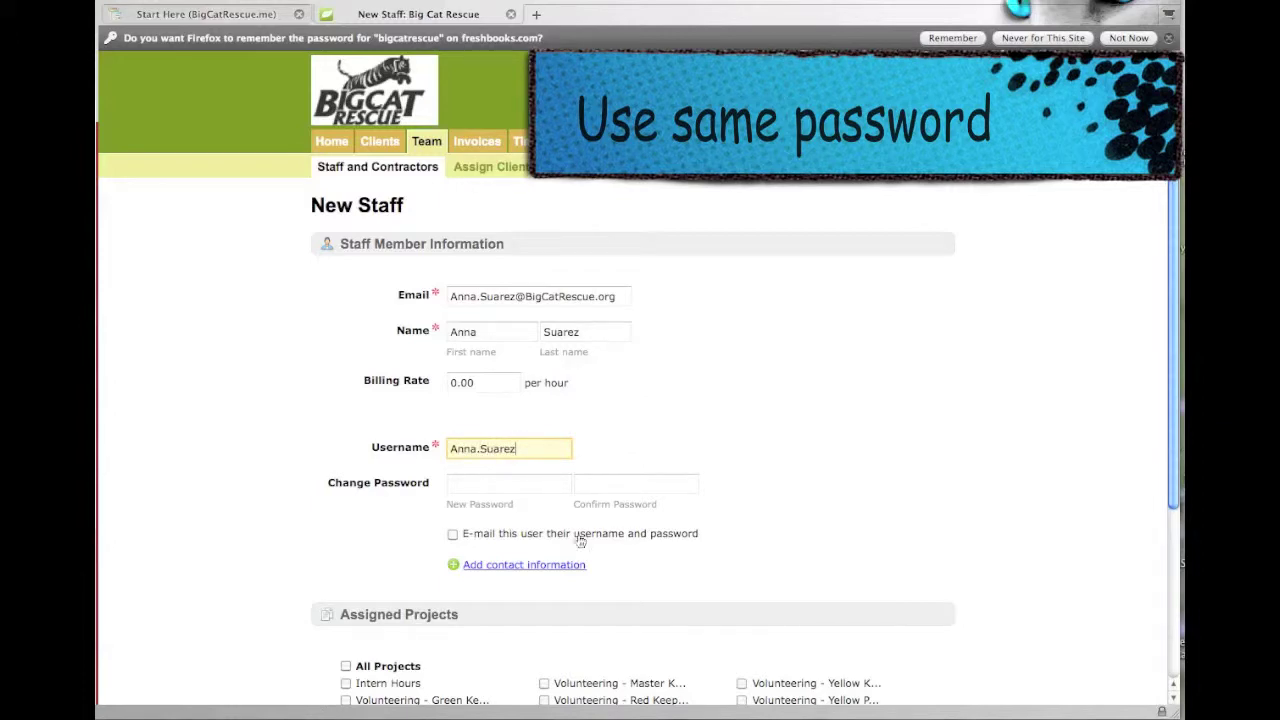
pyautogui.click(551, 485)
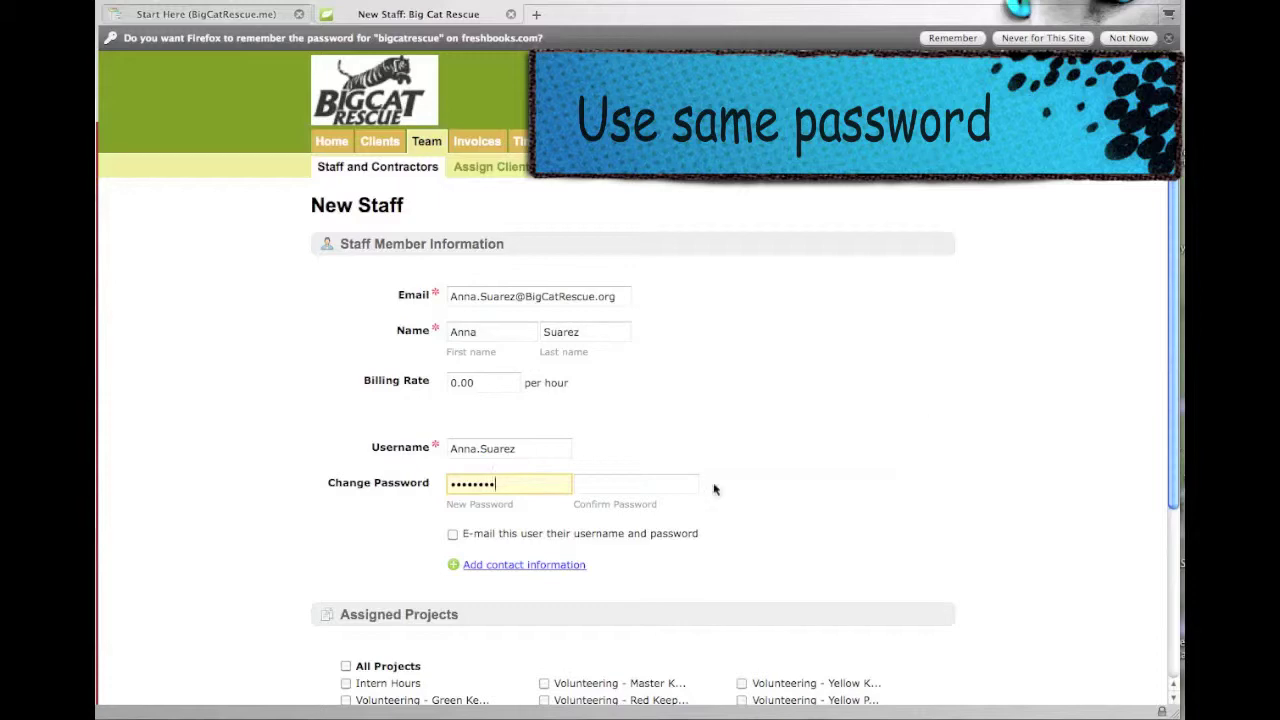
pyautogui.click(619, 485)
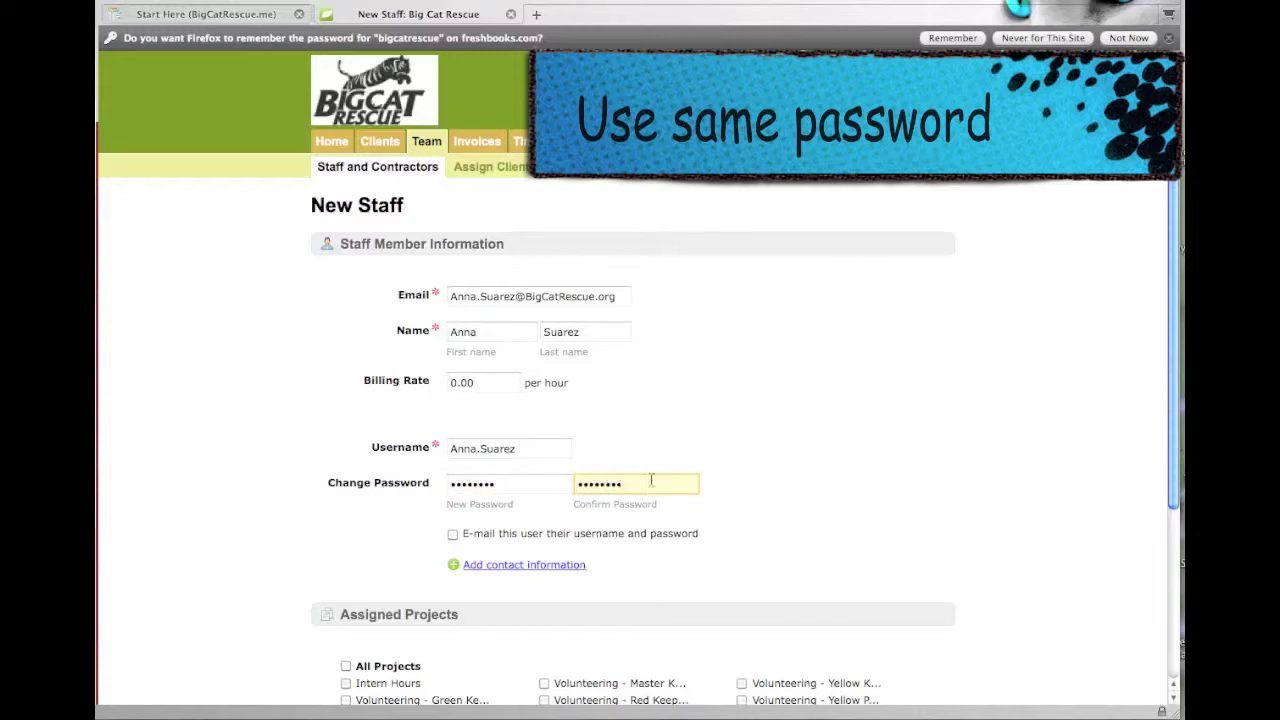
pyautogui.scroll(-3, 784, 416)
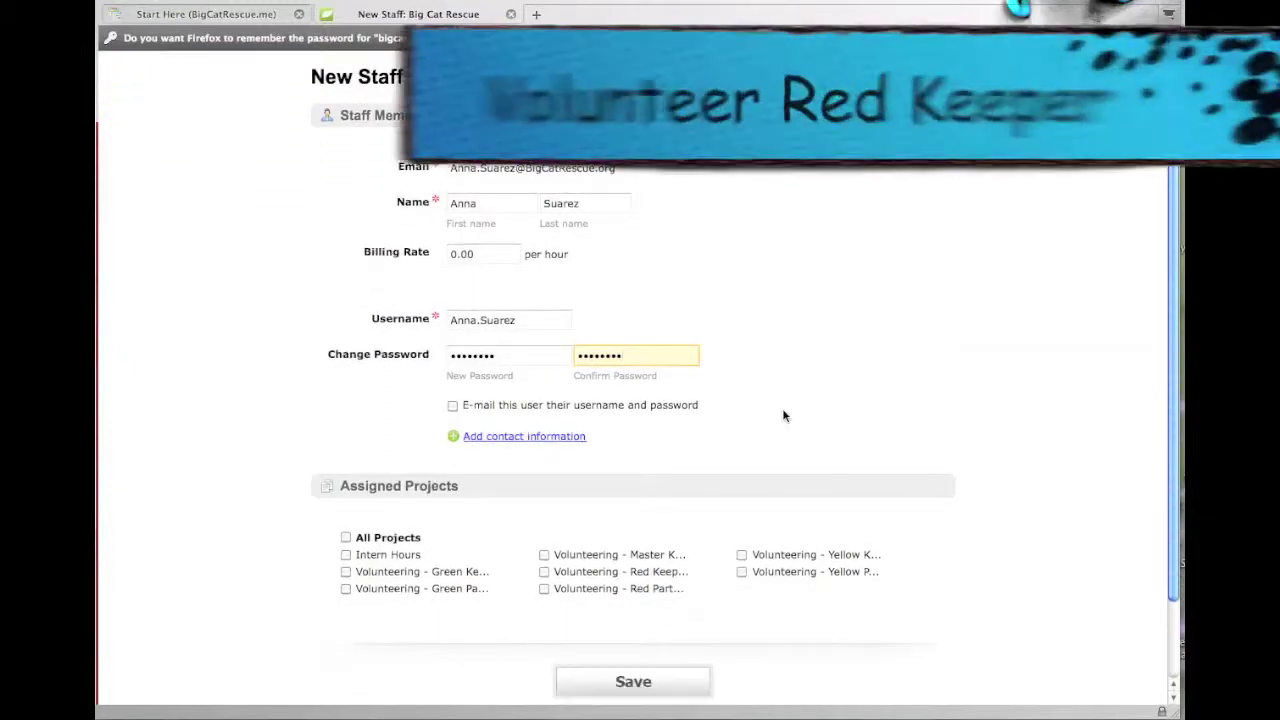
pyautogui.click(543, 572)
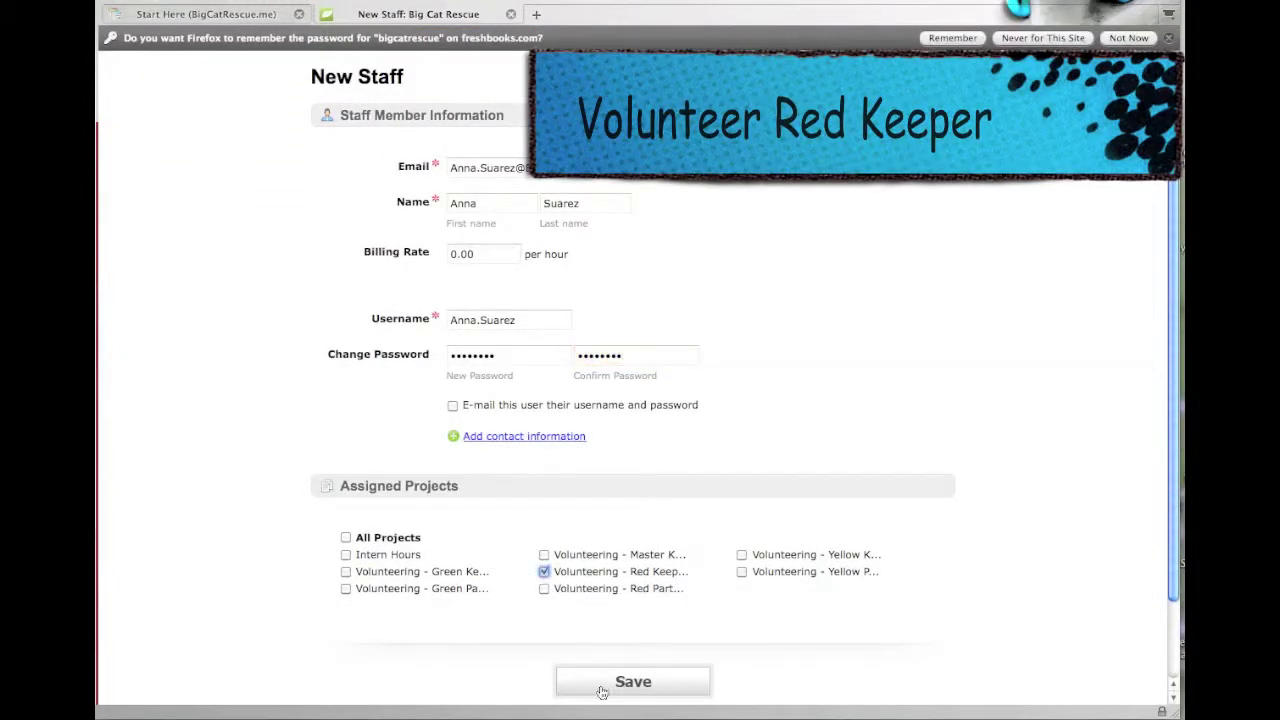
pyautogui.click(633, 682)
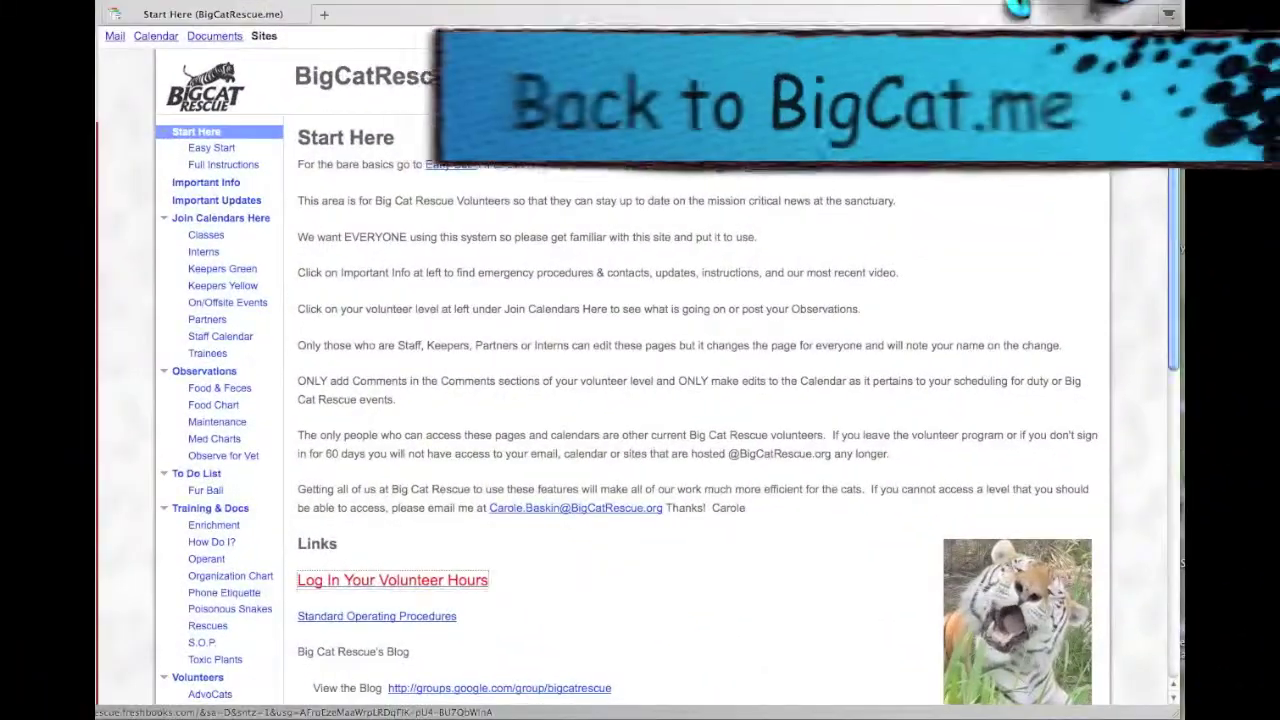
# - Sign out of the Big Cat Rescue site and sign back in as the main administrator
pyautogui.click(1140, 37)
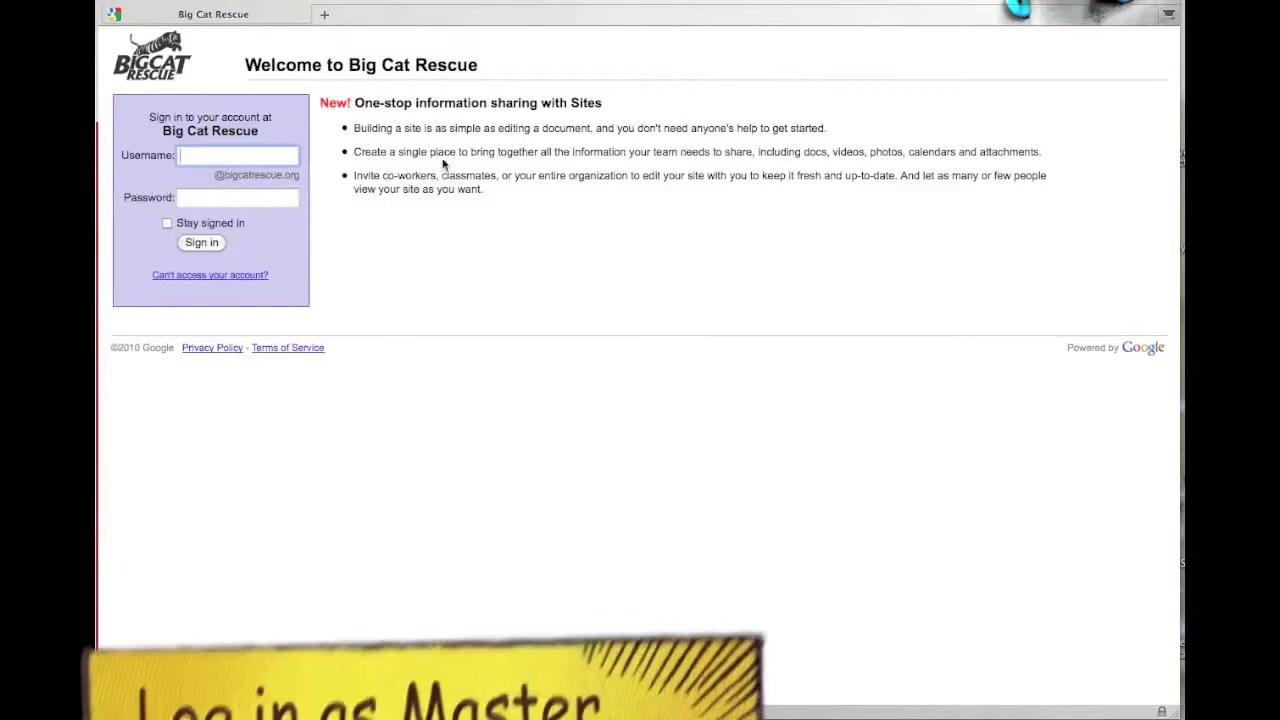
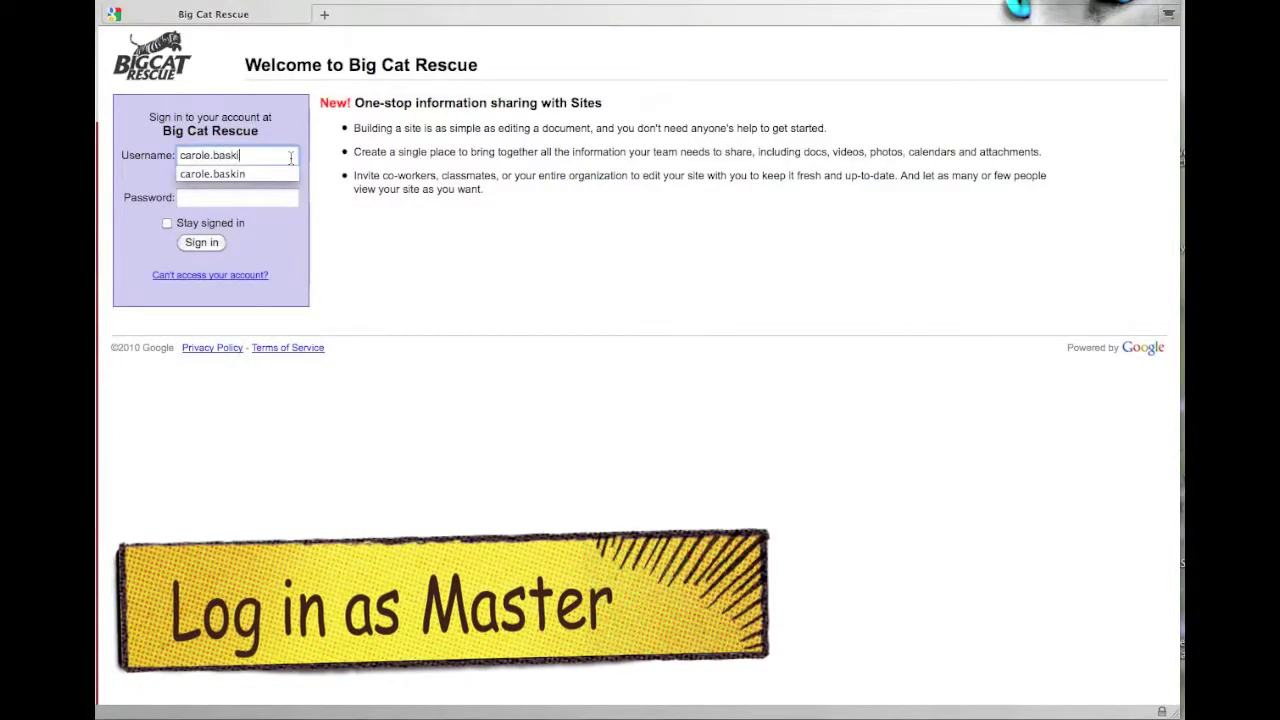
pyautogui.click(252, 173)
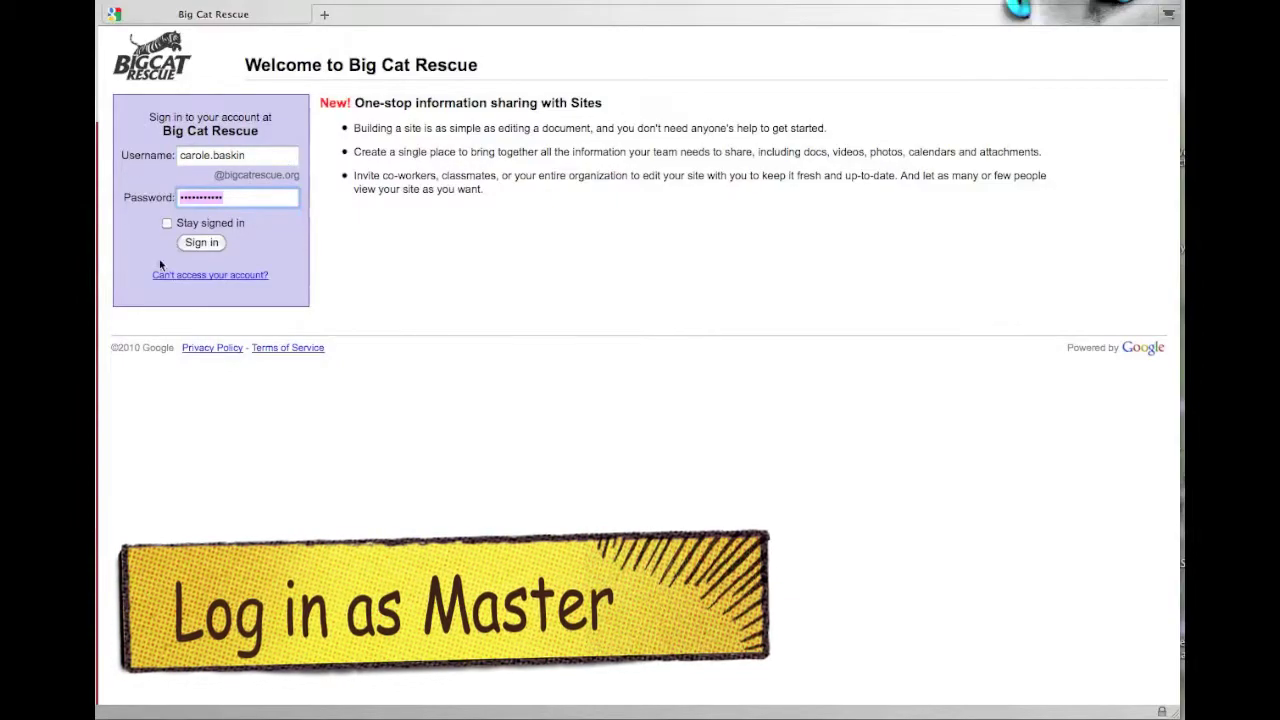
pyautogui.click(201, 243)
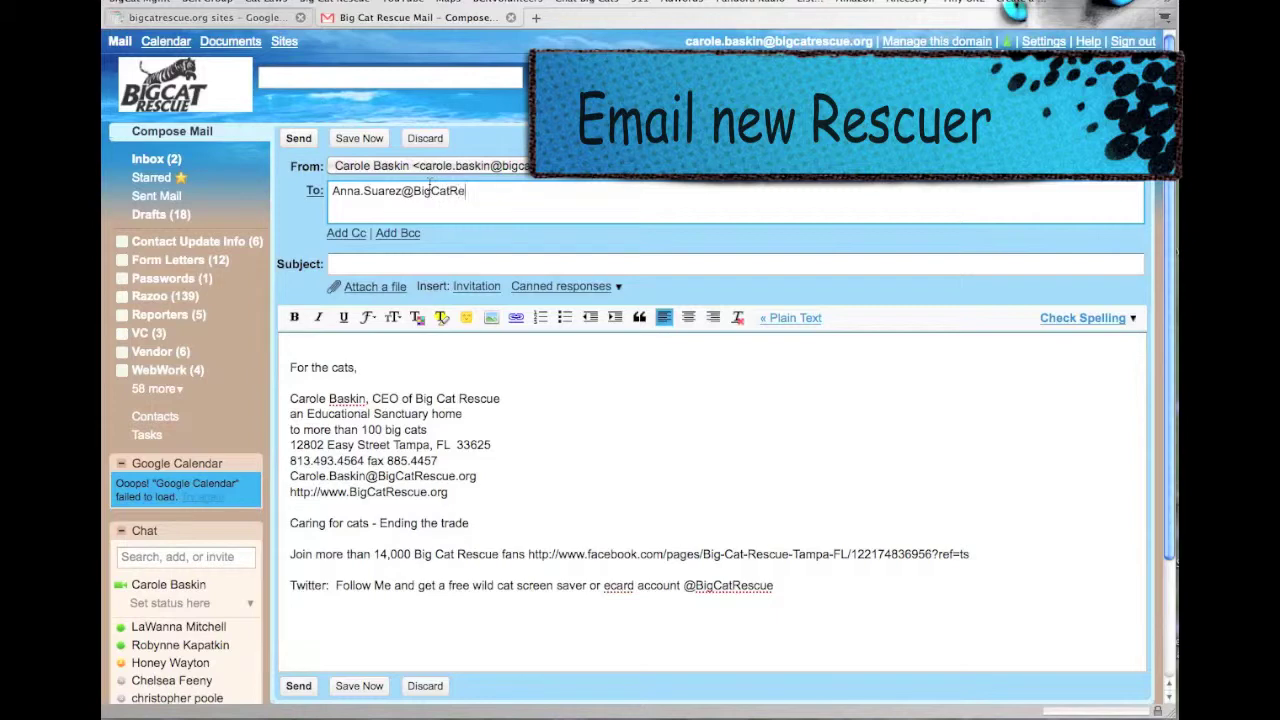
# - Complete the volunteer's .org address as recipient and enter the subject 'Welcome to Big Cat Rescue'
pyautogui.write('.org')
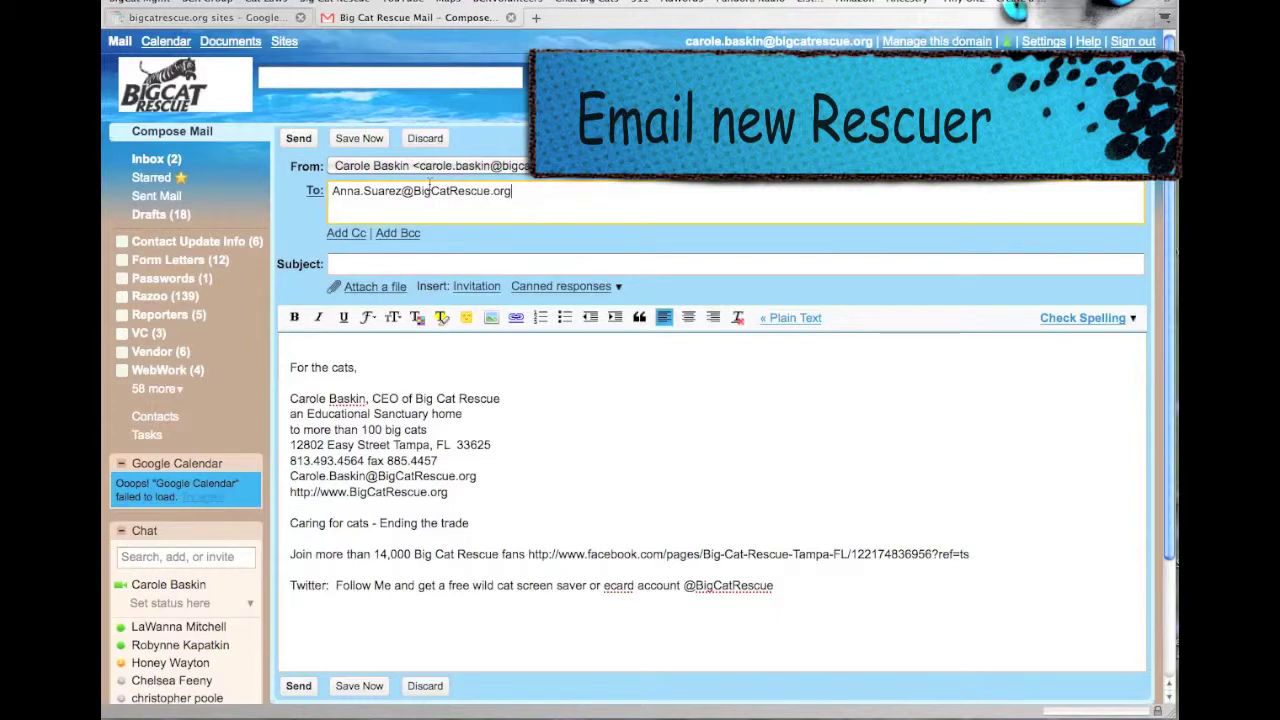
pyautogui.press('Tab')
pyautogui.write('Wel')
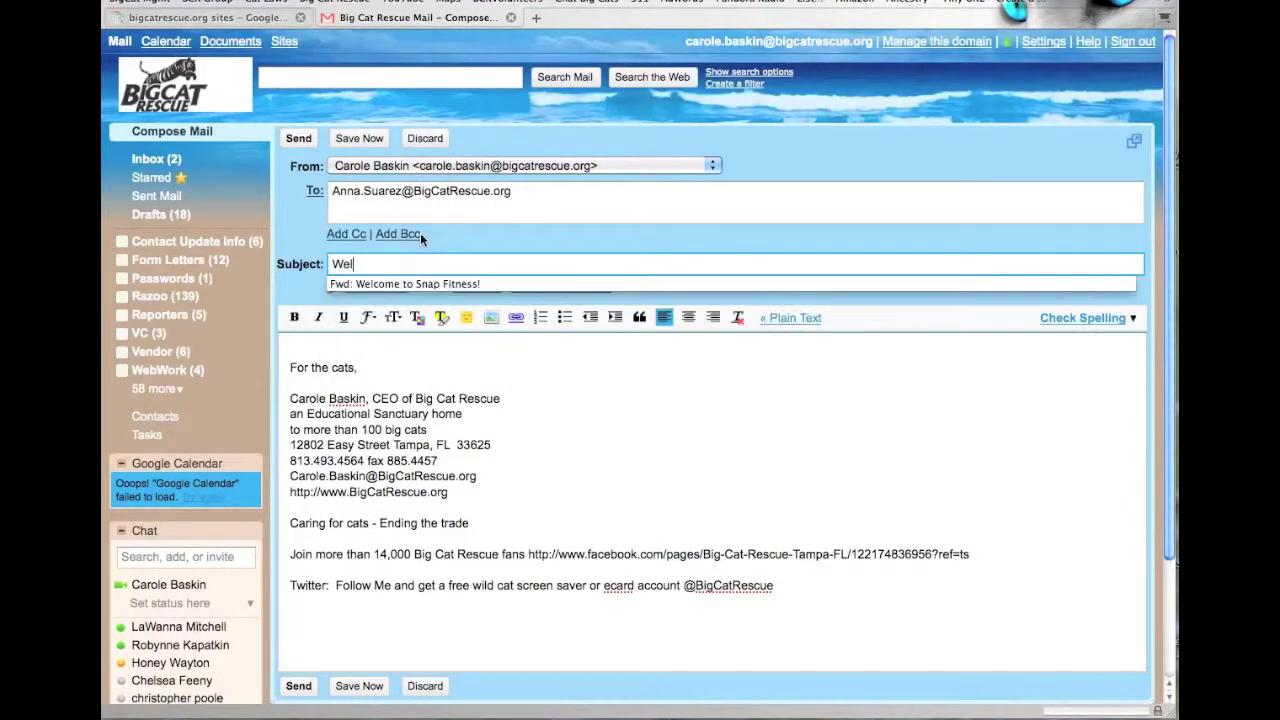
pyautogui.write('come to Big ')
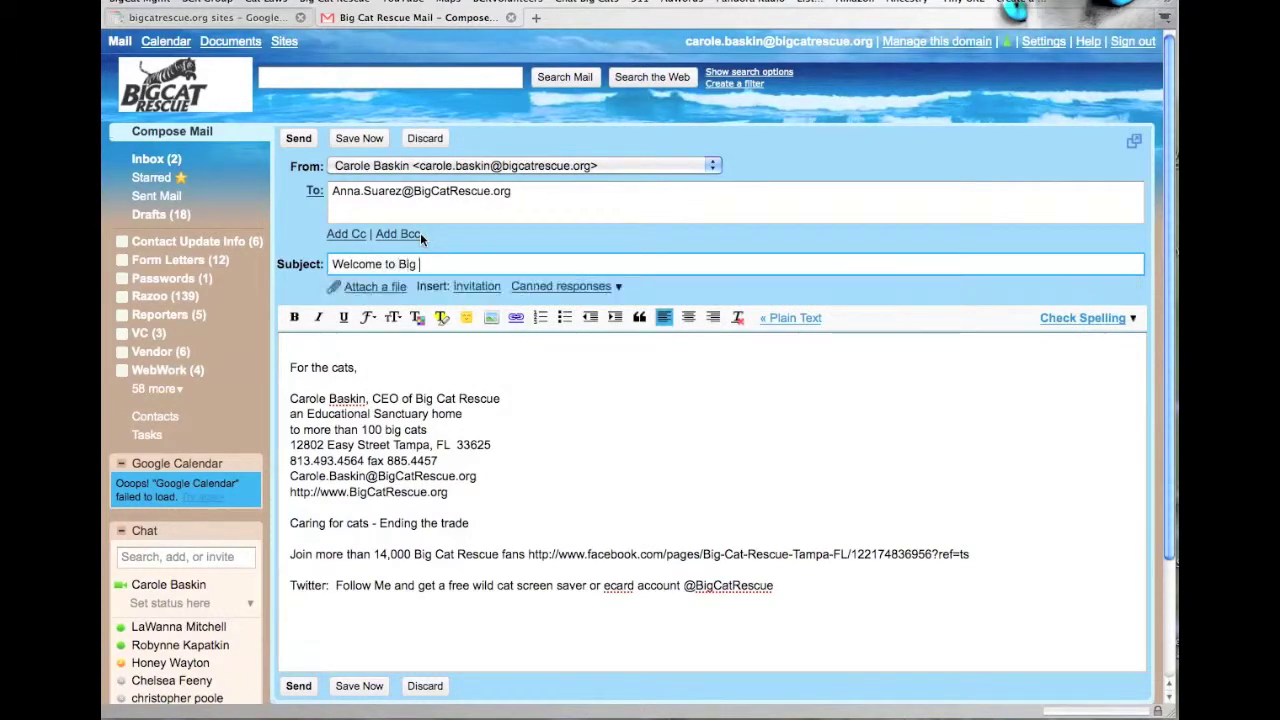
pyautogui.write('Cat Rescue')
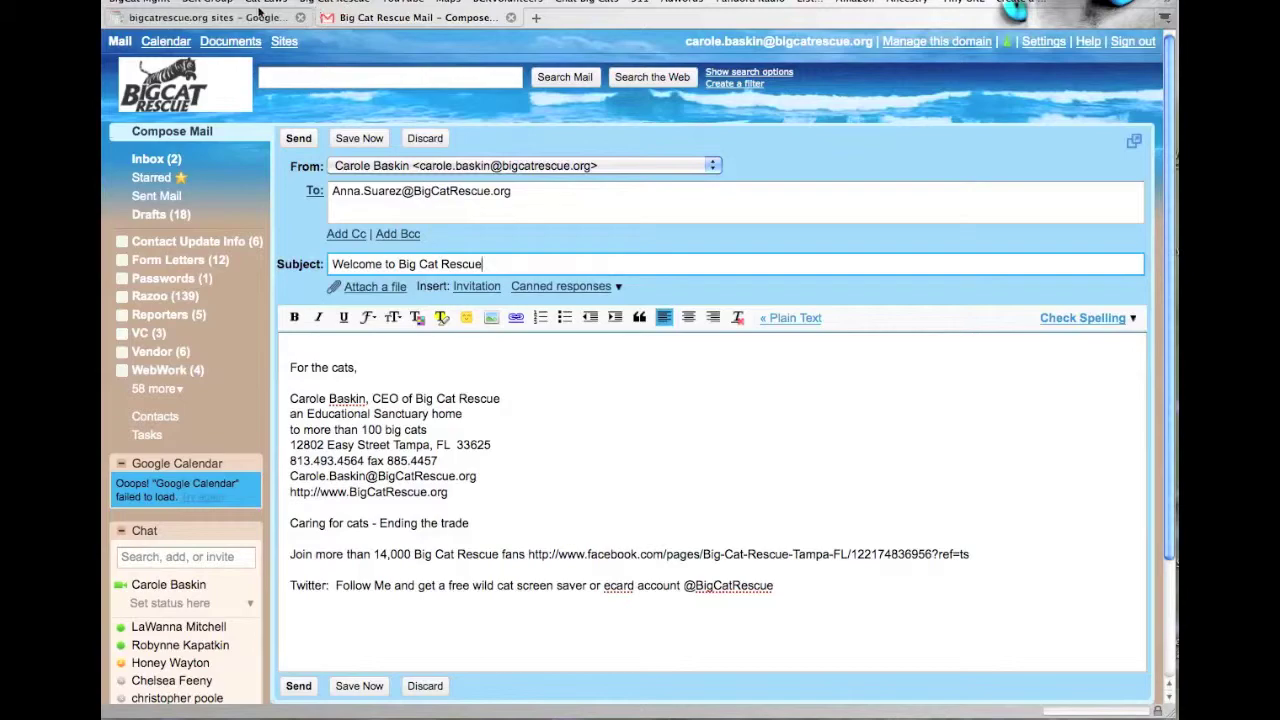
pyautogui.click(221, 18)
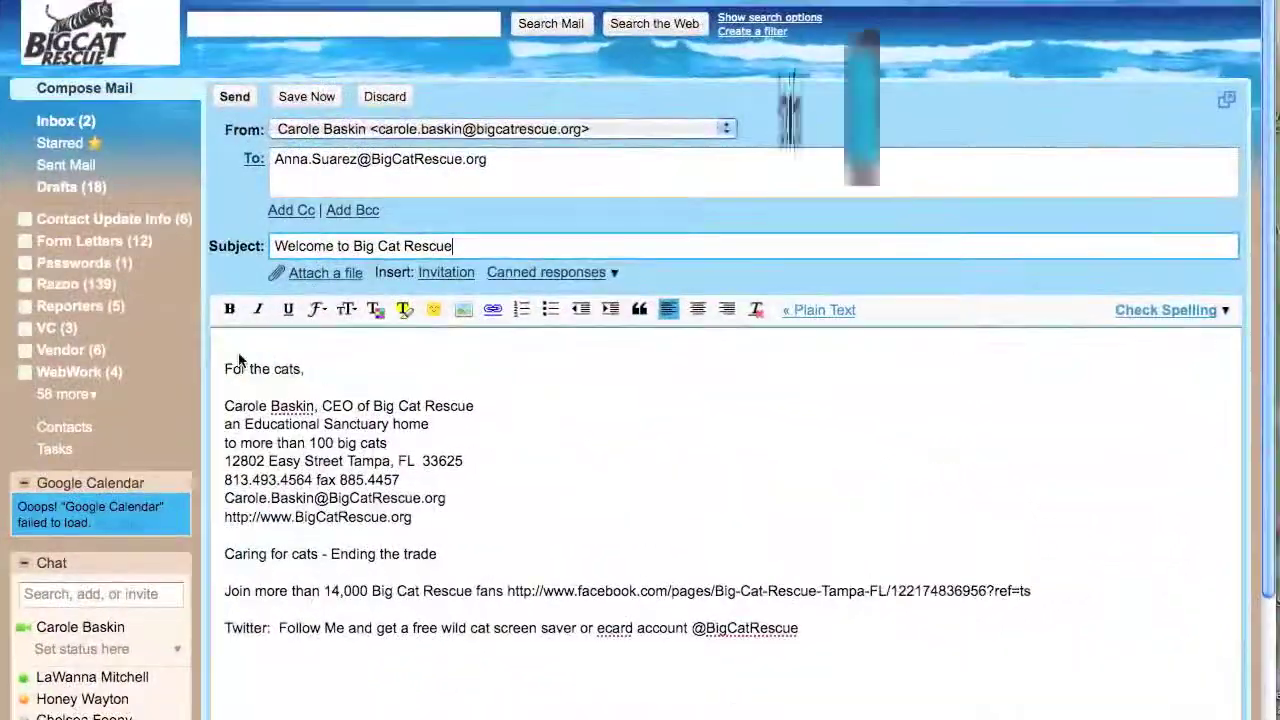
# - Paste the Easy Start text below the greeting, add the sender's own address as recipient, and send
pyautogui.press('super+v')
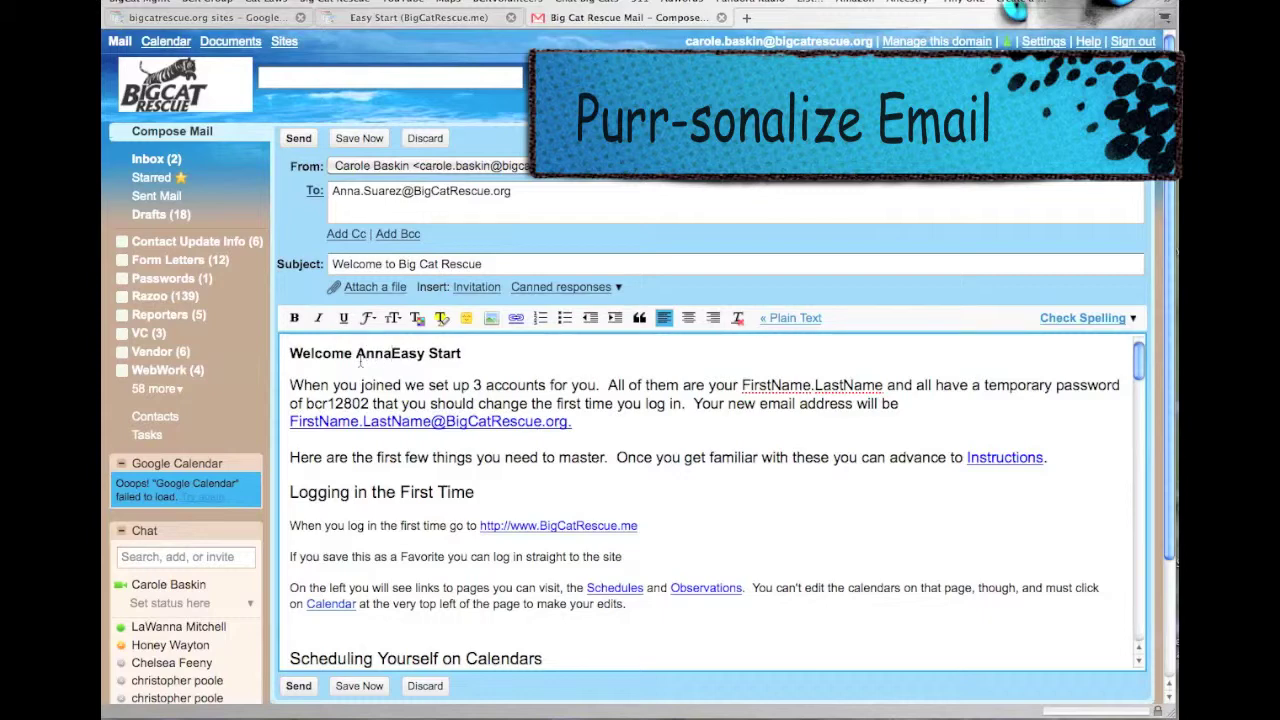
pyautogui.press('Return')
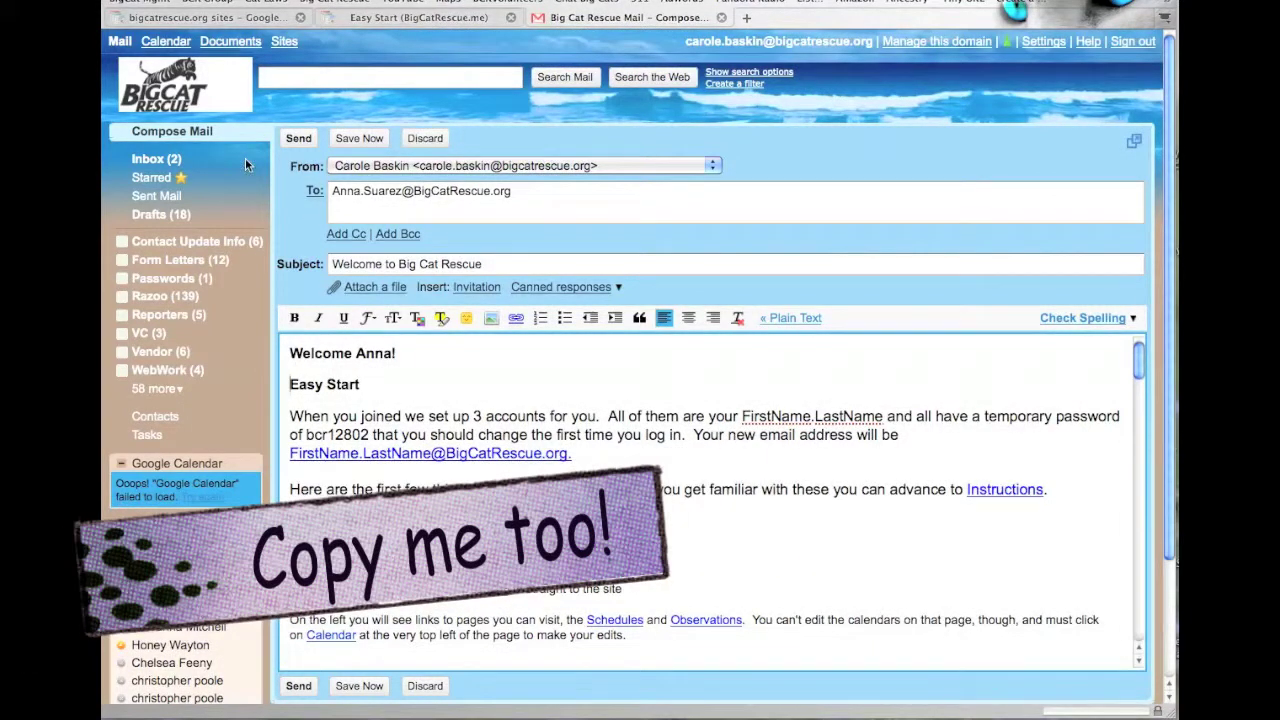
pyautogui.click(530, 195)
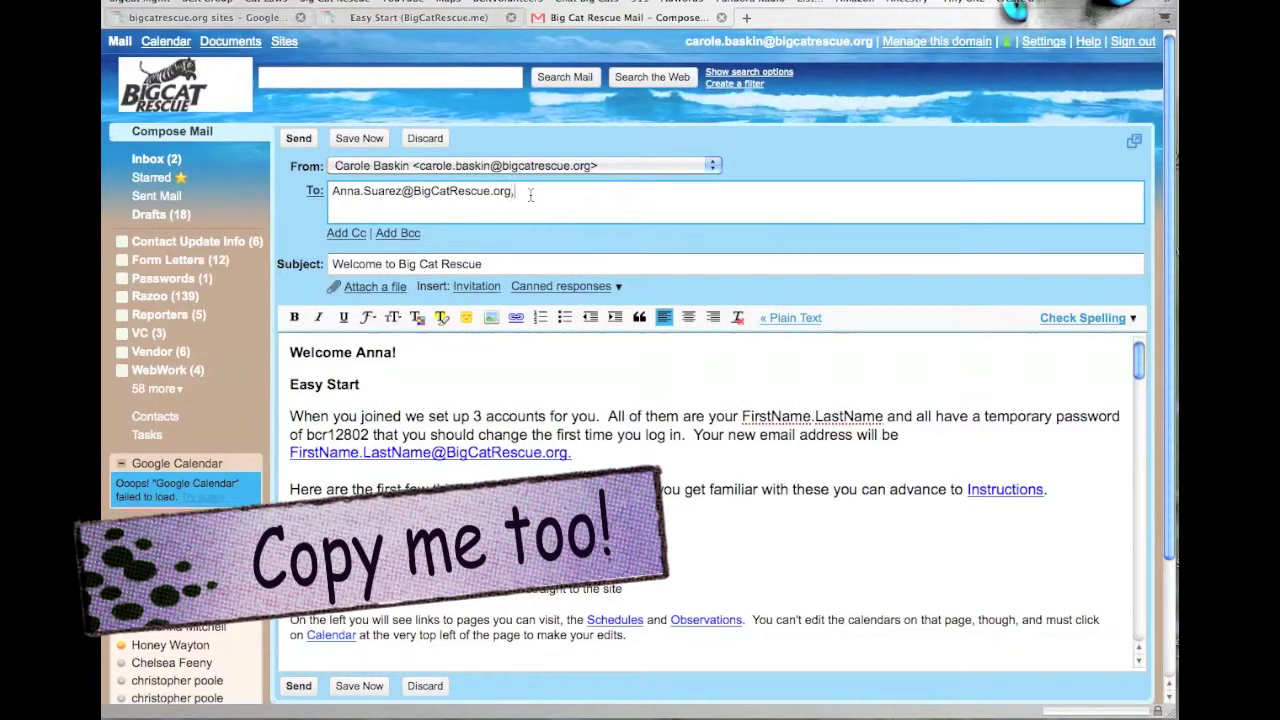
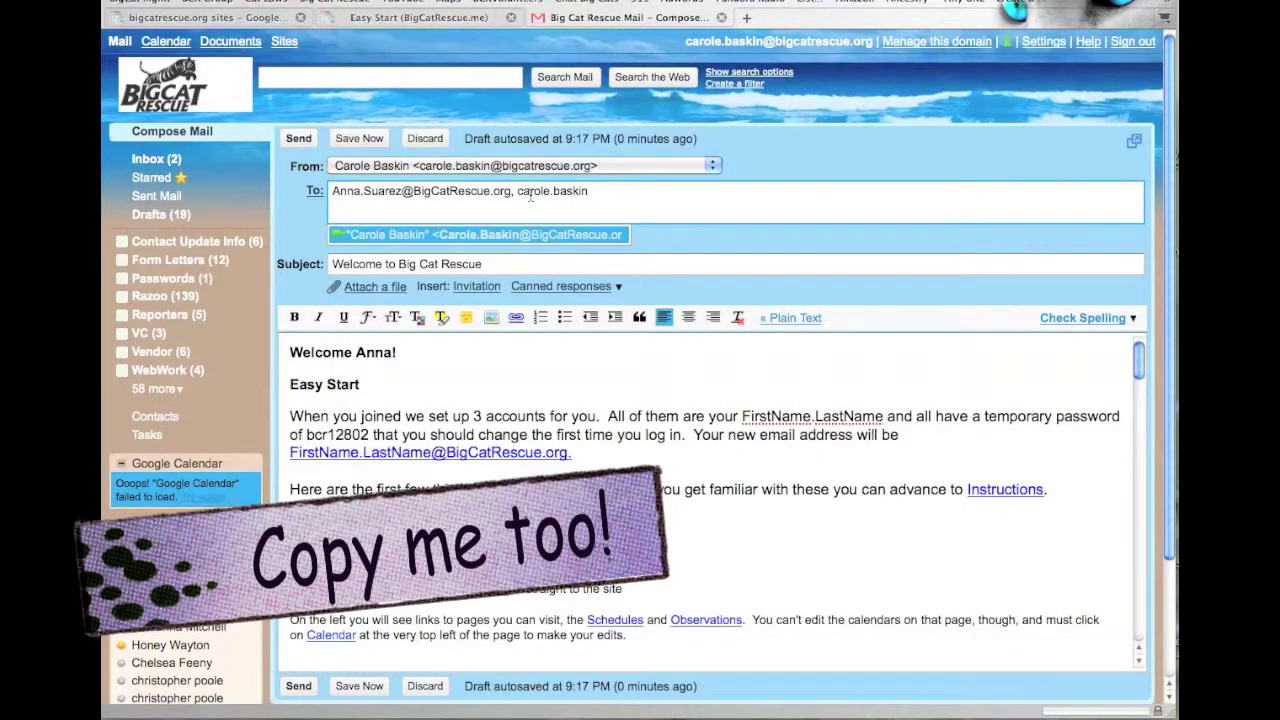
pyautogui.click(506, 235)
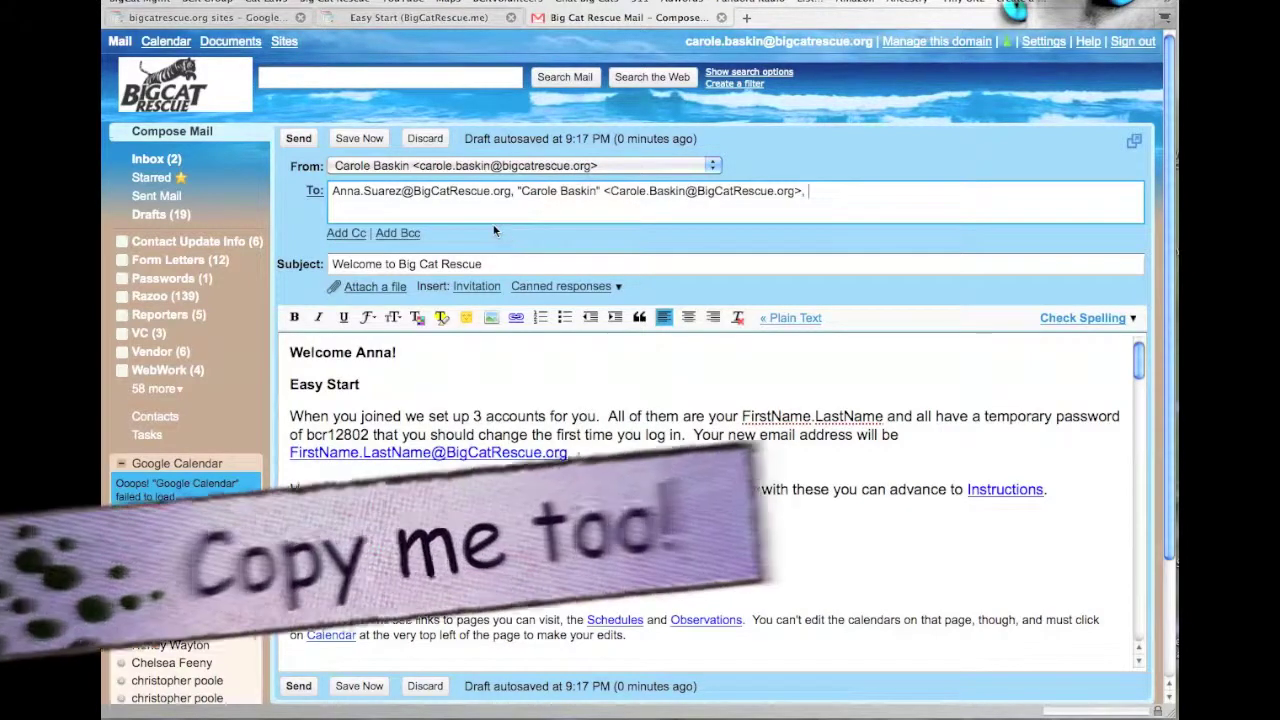
pyautogui.click(299, 139)
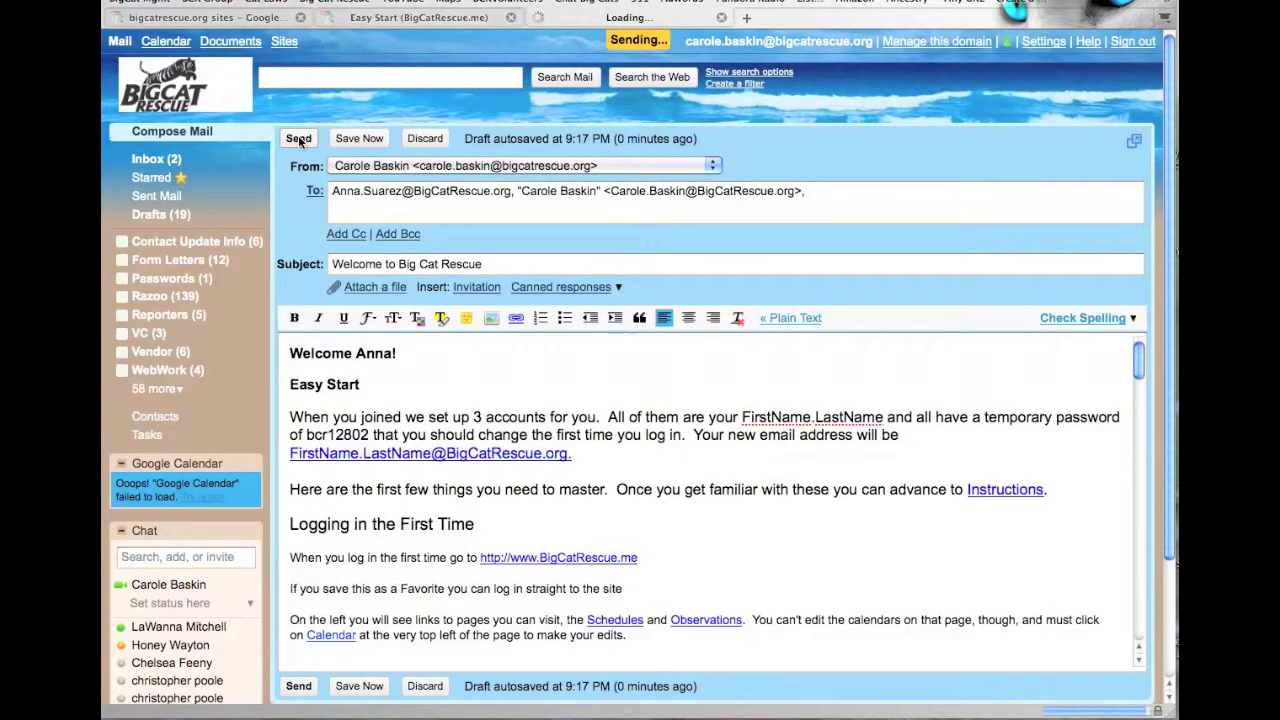